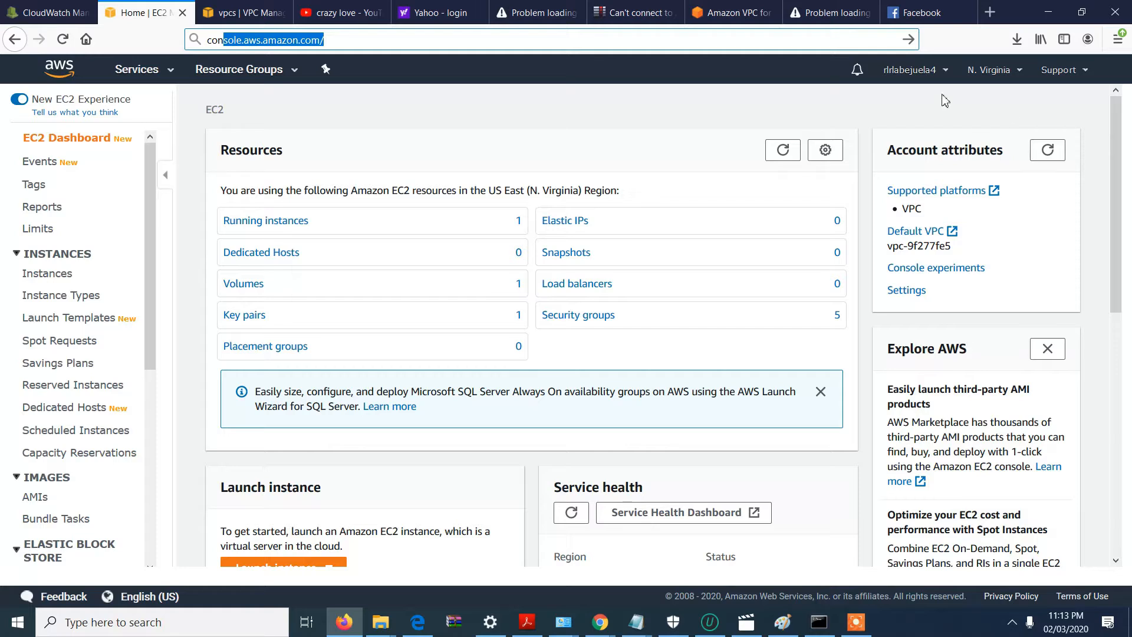
# Load the AWS Management Console home page at console.aws.amazon.com.
pyautogui.click(936, 76)
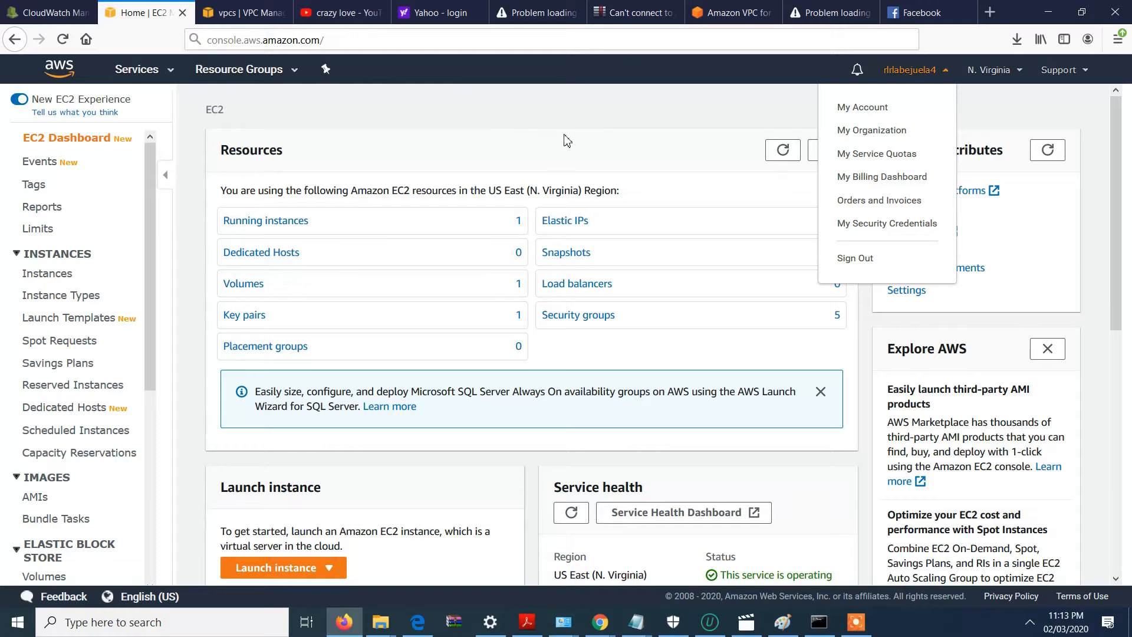
pyautogui.click(312, 41)
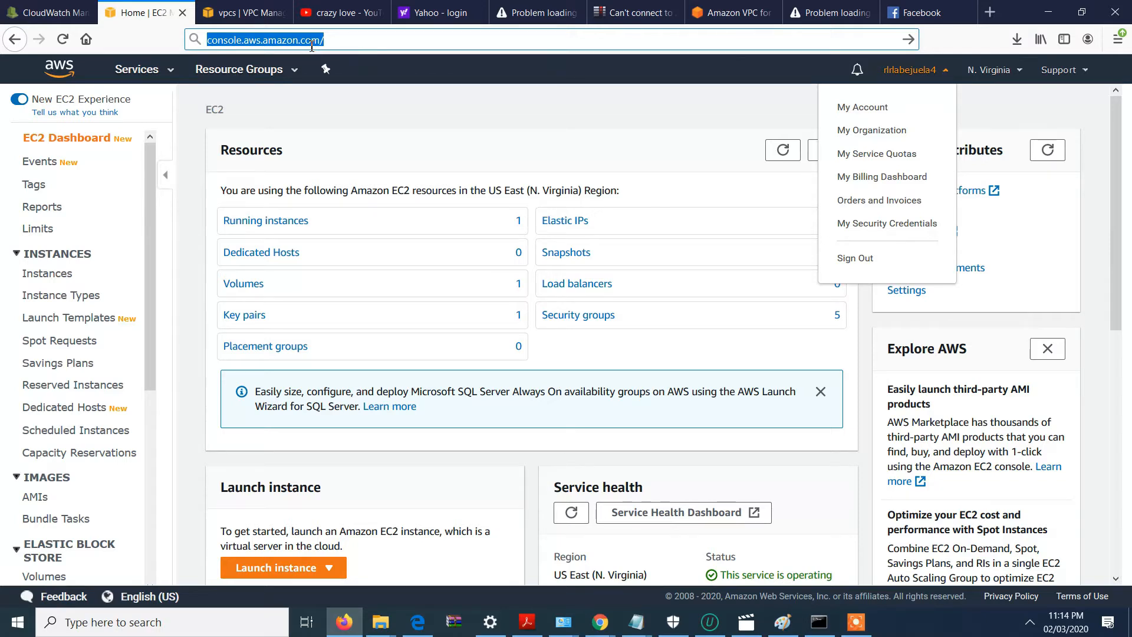
pyautogui.press('Return')
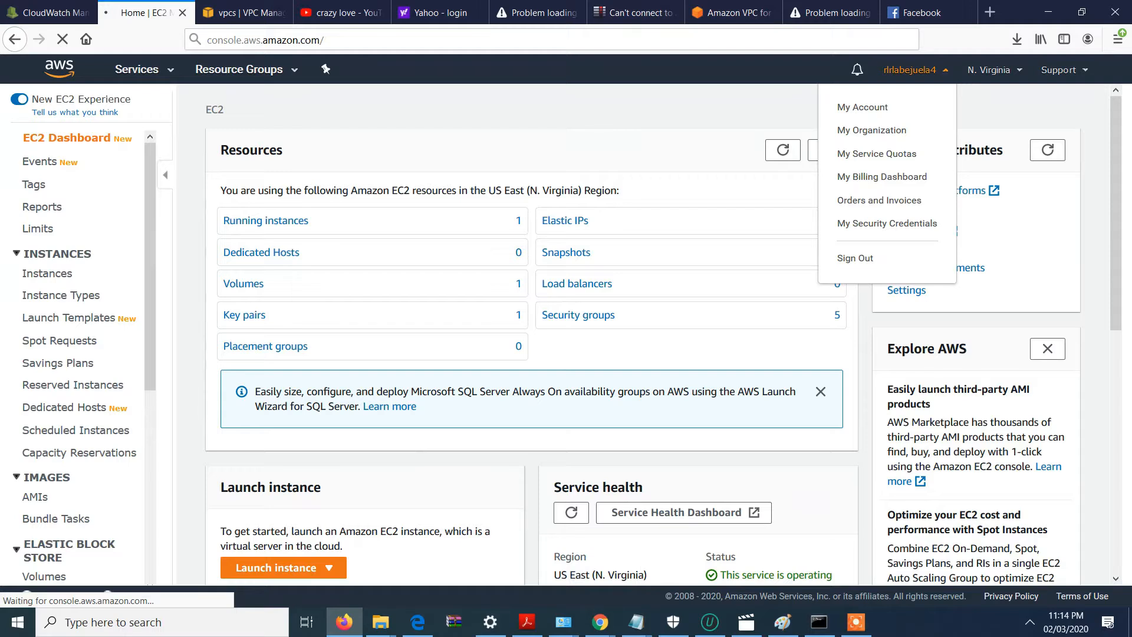
pyautogui.click(856, 622)
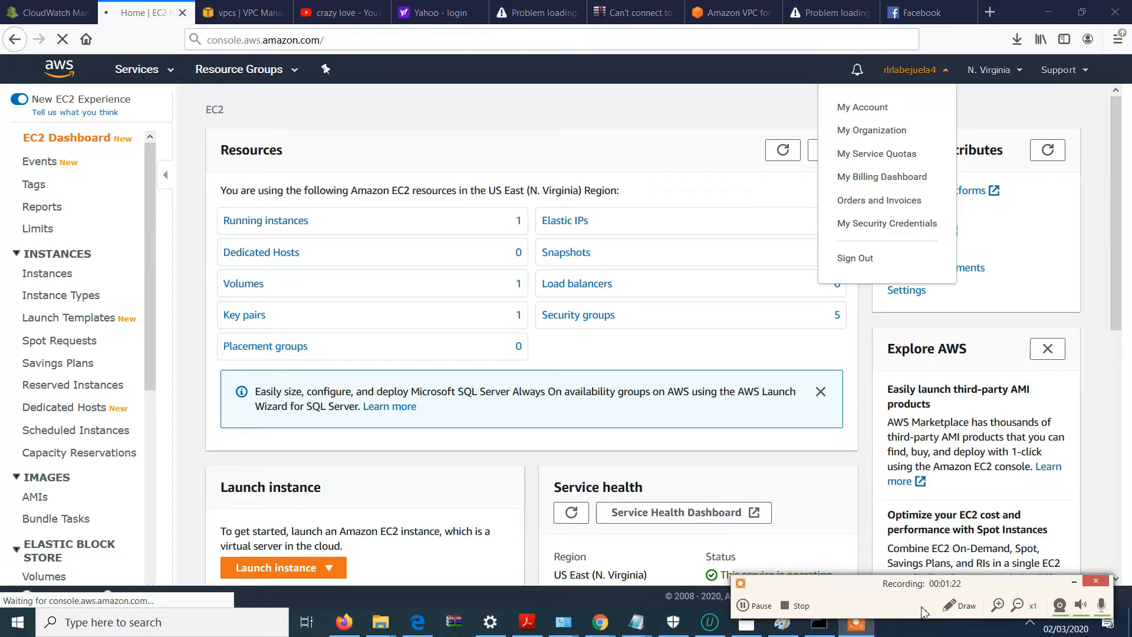
pyautogui.click(1074, 582)
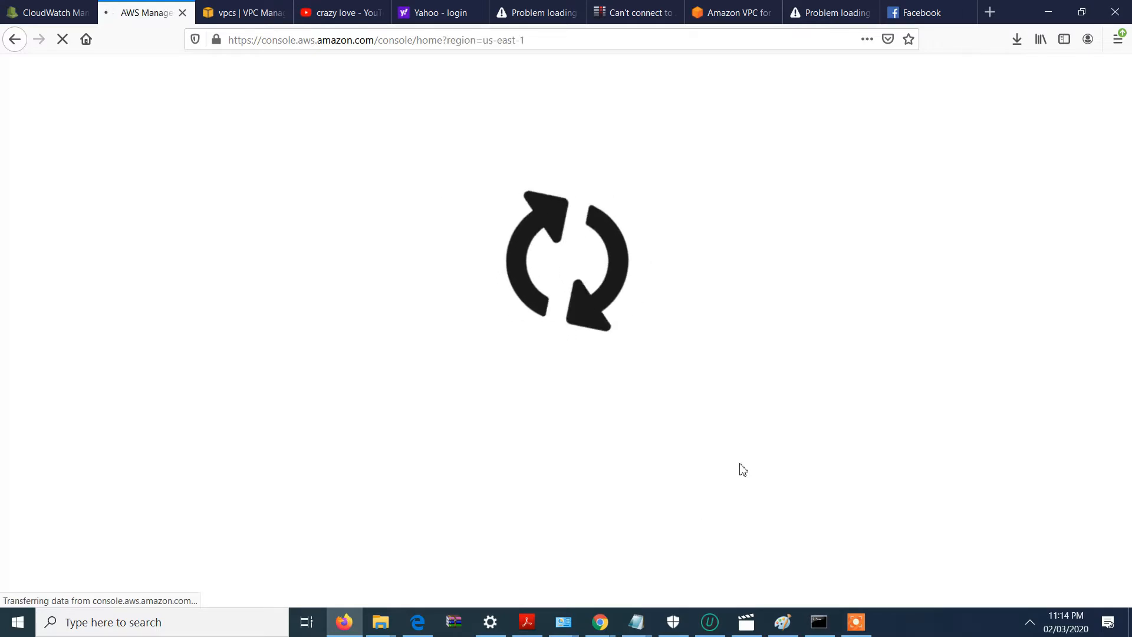
pyautogui.click(856, 622)
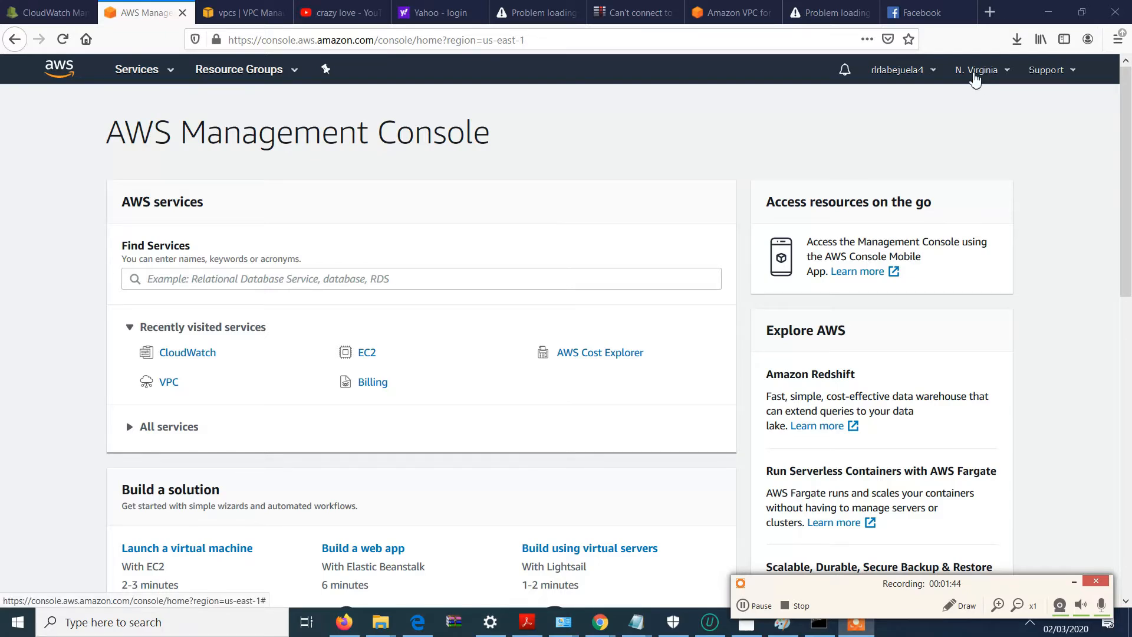
# Examine the list of AWS regions offered for the account.
pyautogui.click(975, 72)
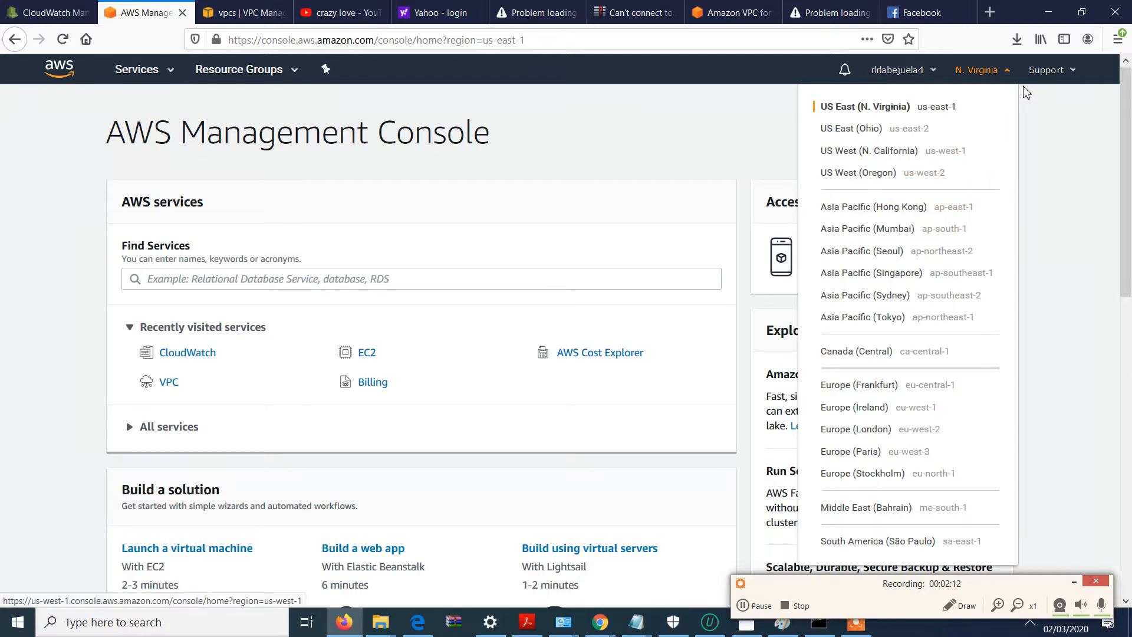
pyautogui.click(991, 83)
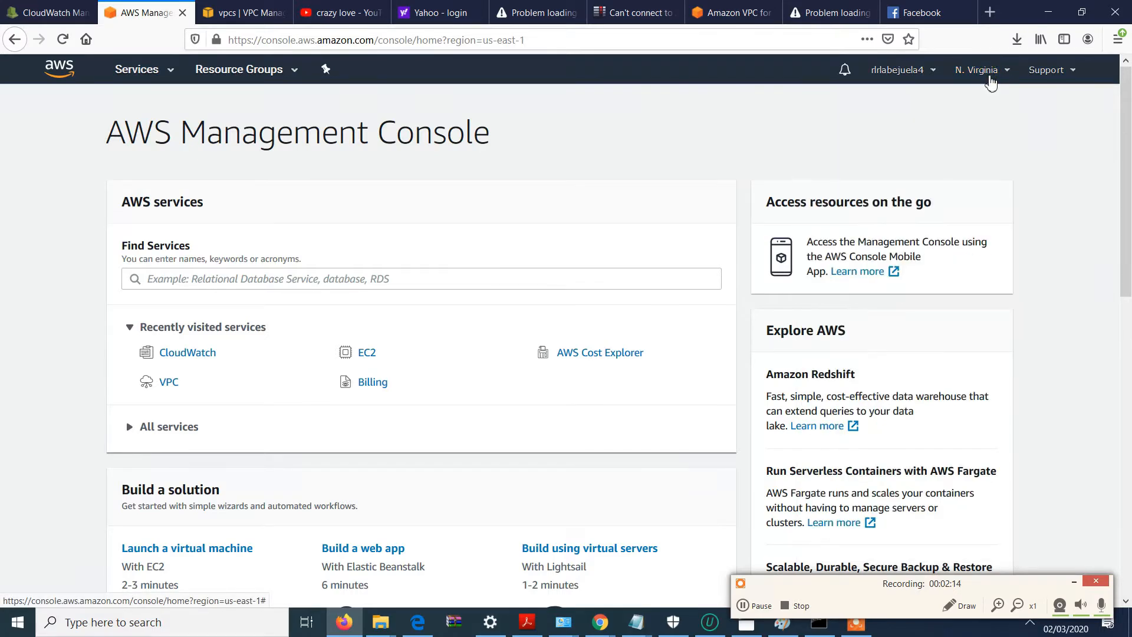
pyautogui.click(991, 83)
pyautogui.click(991, 84)
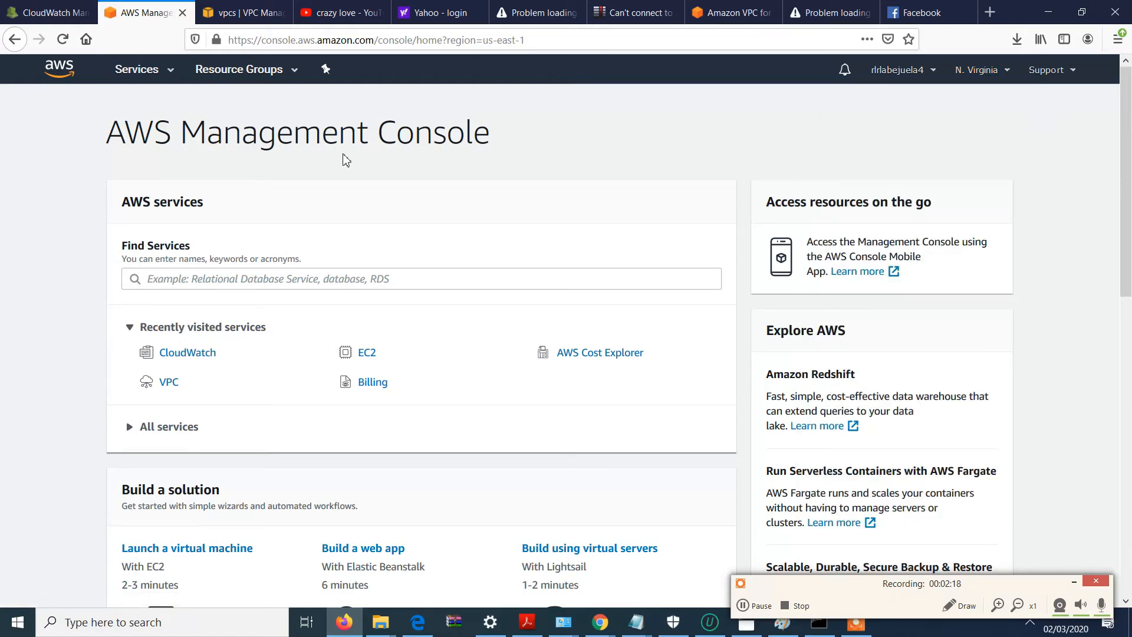
# Open the EC2 service from the Compute category of the AWS services.
pyautogui.click(171, 83)
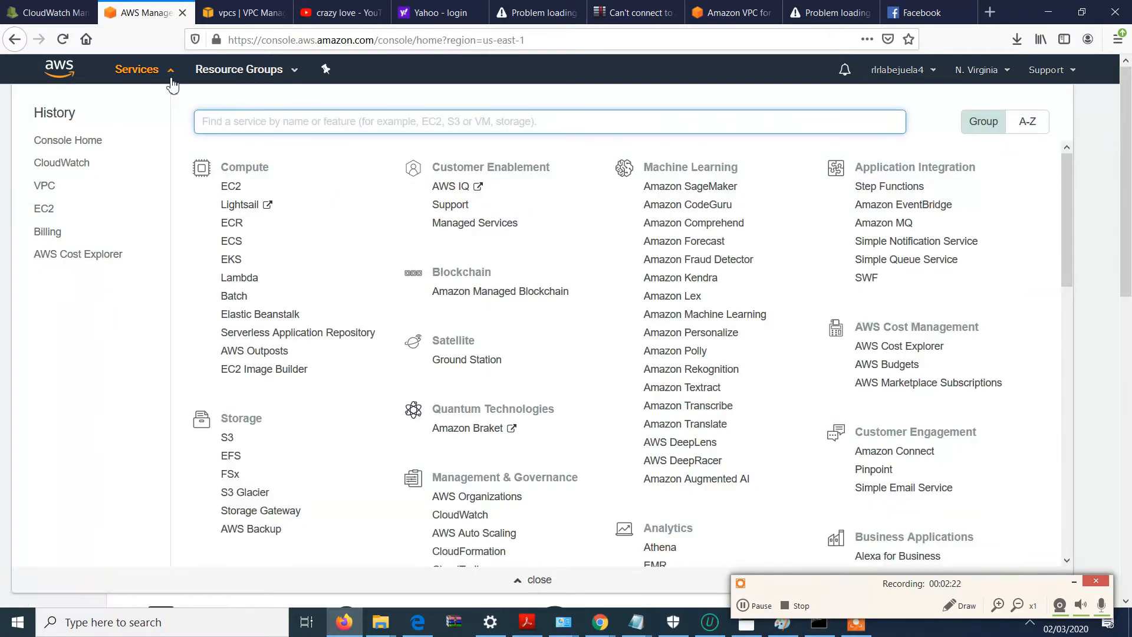
pyautogui.click(171, 83)
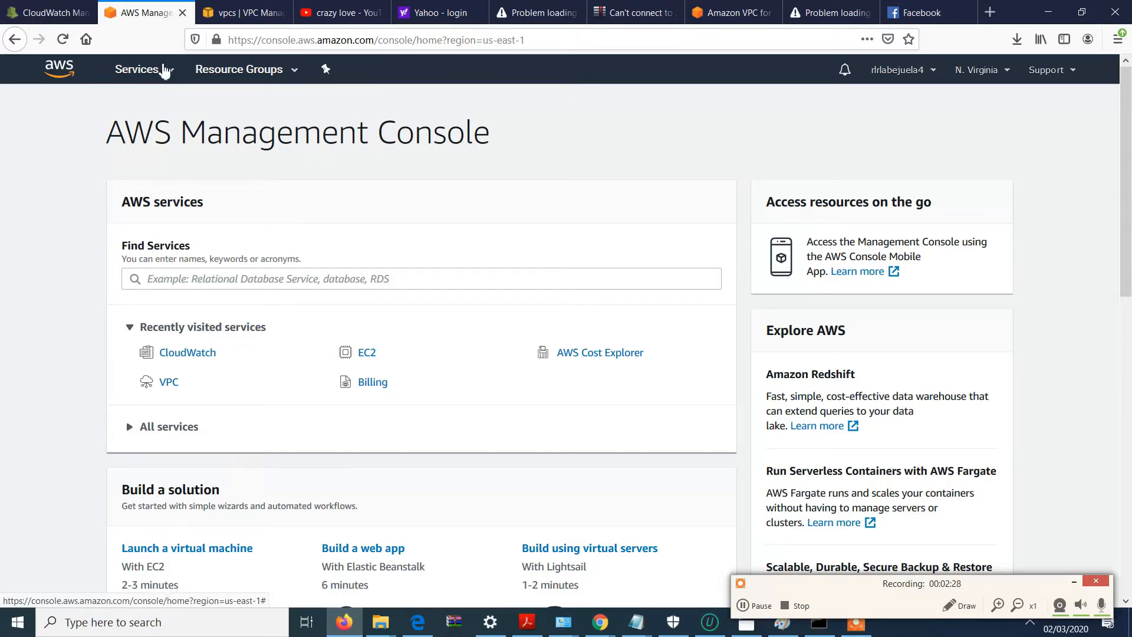
pyautogui.click(165, 71)
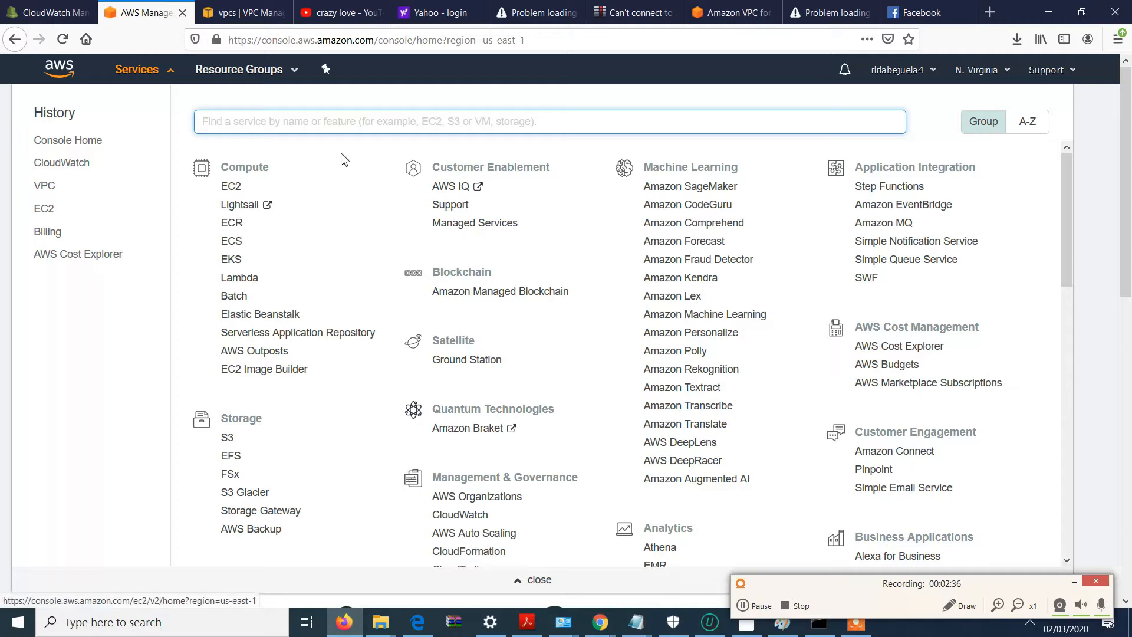
pyautogui.click(231, 186)
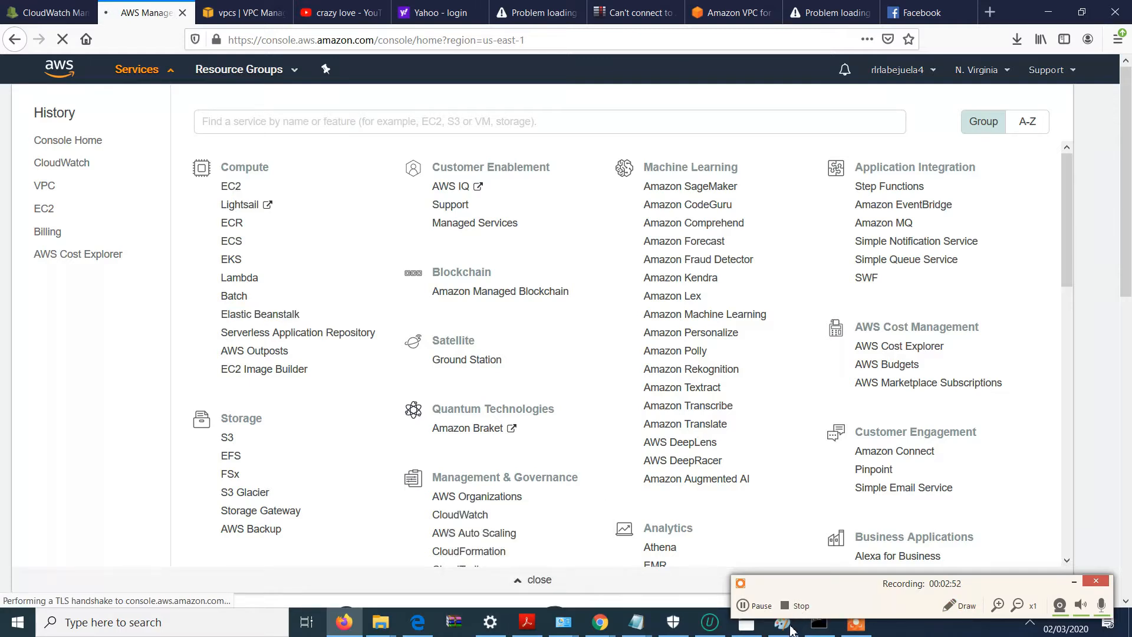
# View the AWS region and VPC architecture diagram in Paint, and return to the EC2 dashboard in Firefox.
pyautogui.click(1074, 582)
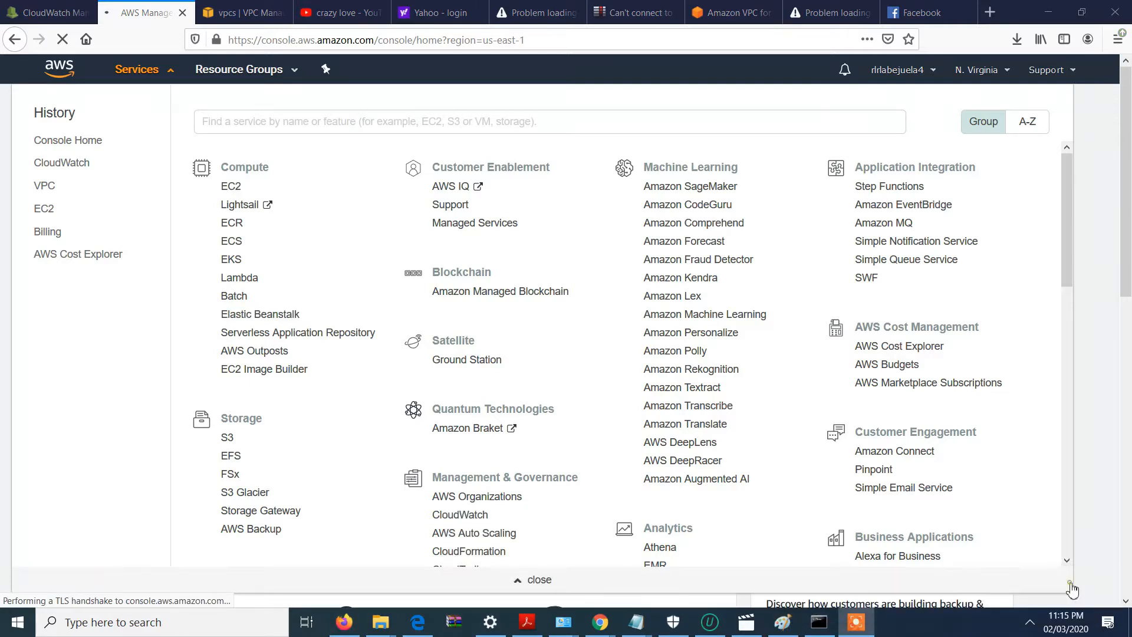
pyautogui.click(783, 626)
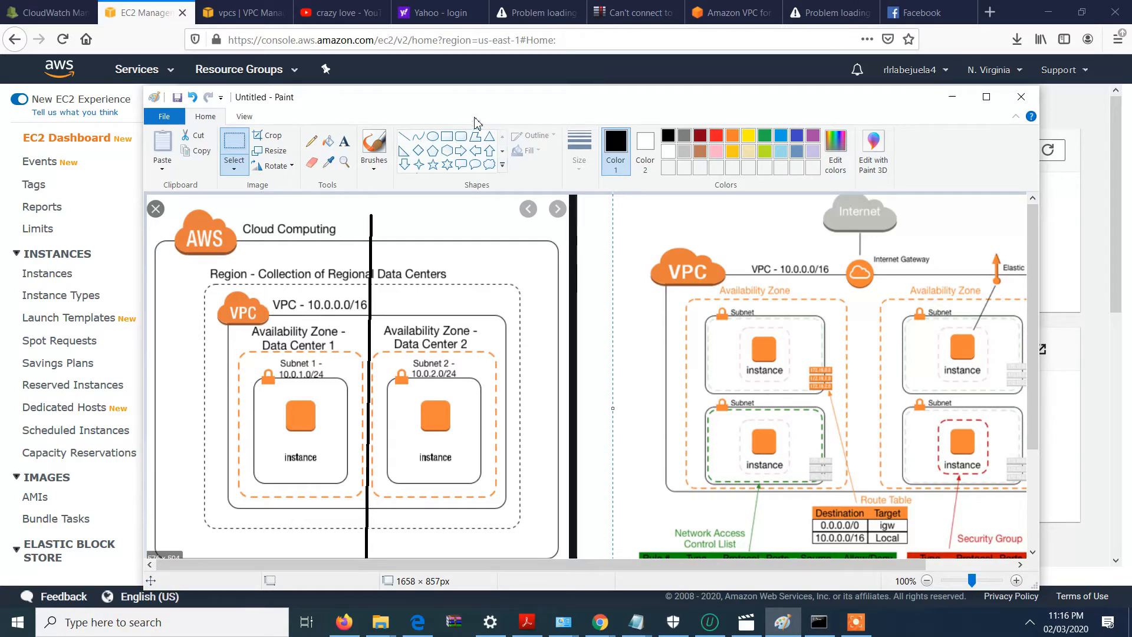
pyautogui.click(1015, 21)
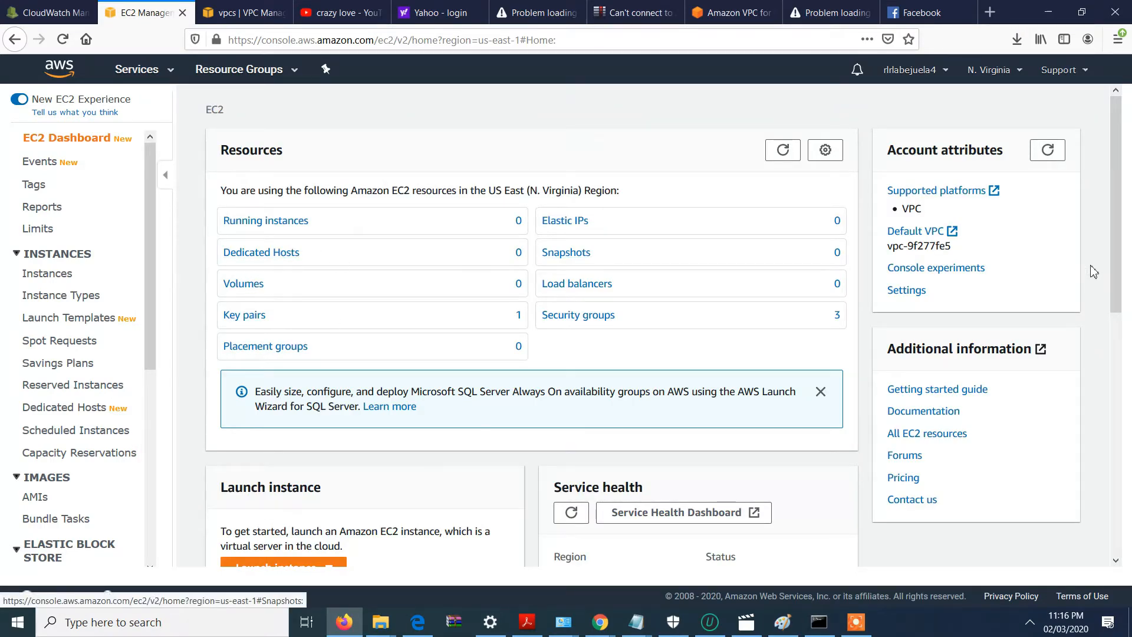
# Start the wizard for launching a new EC2 instance without a template.
pyautogui.moveTo(1122, 253); pyautogui.dragTo(1119, 322)
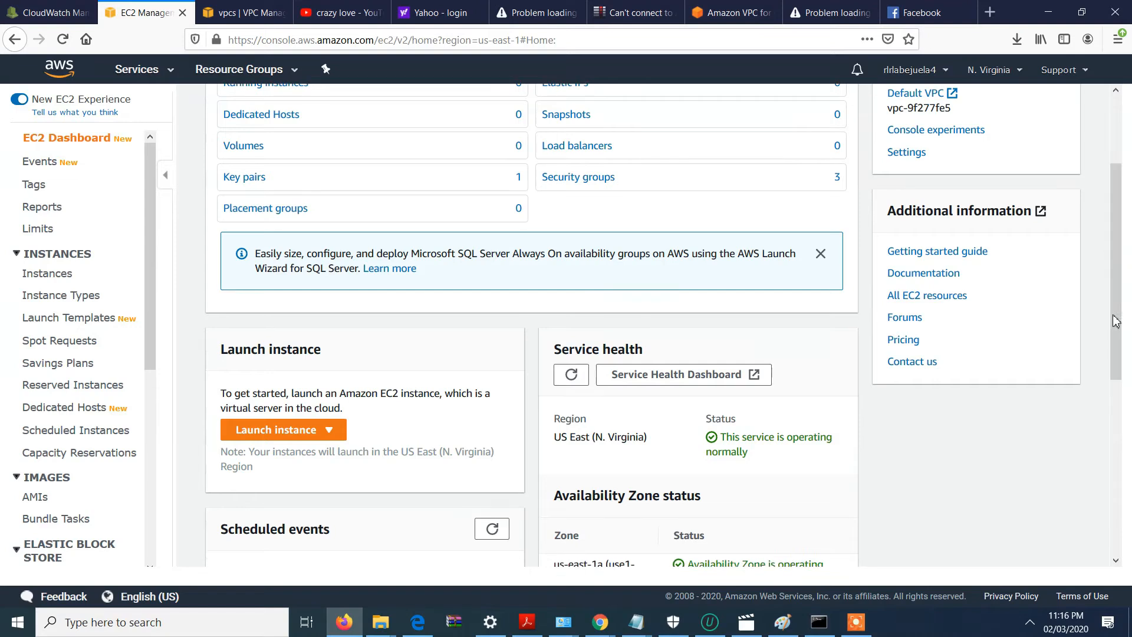
pyautogui.click(263, 435)
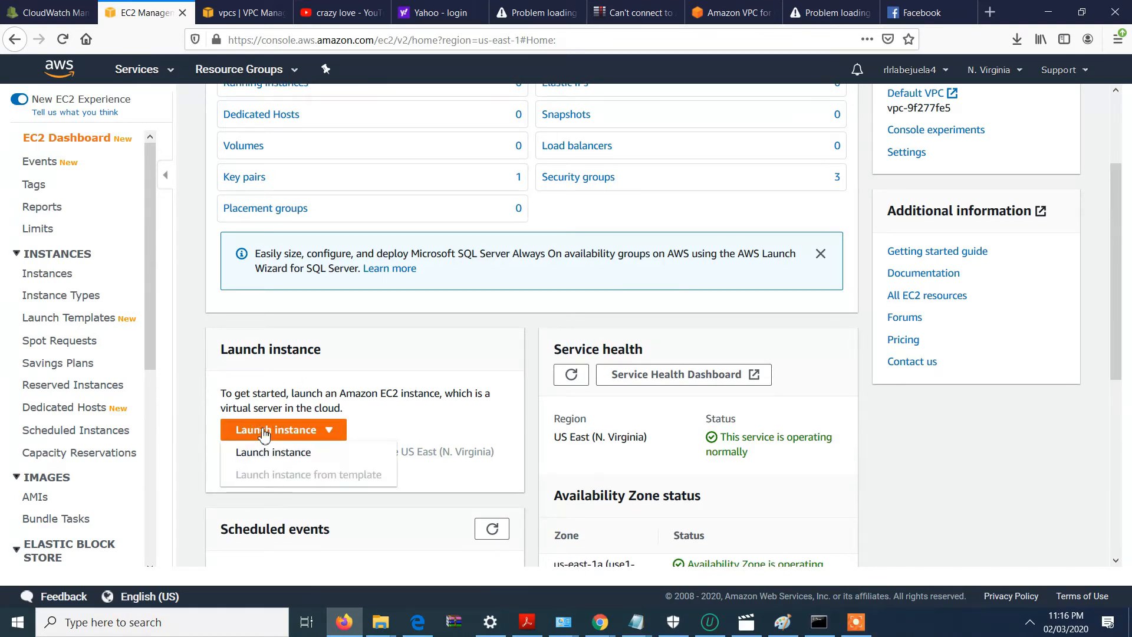
pyautogui.click(267, 453)
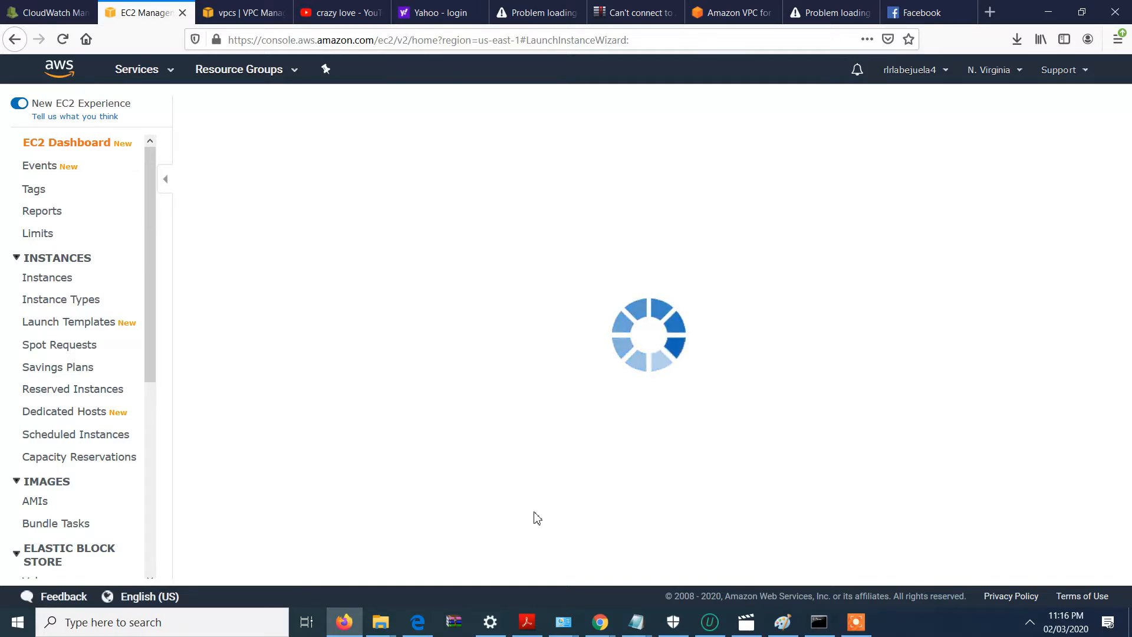
pyautogui.click(868, 632)
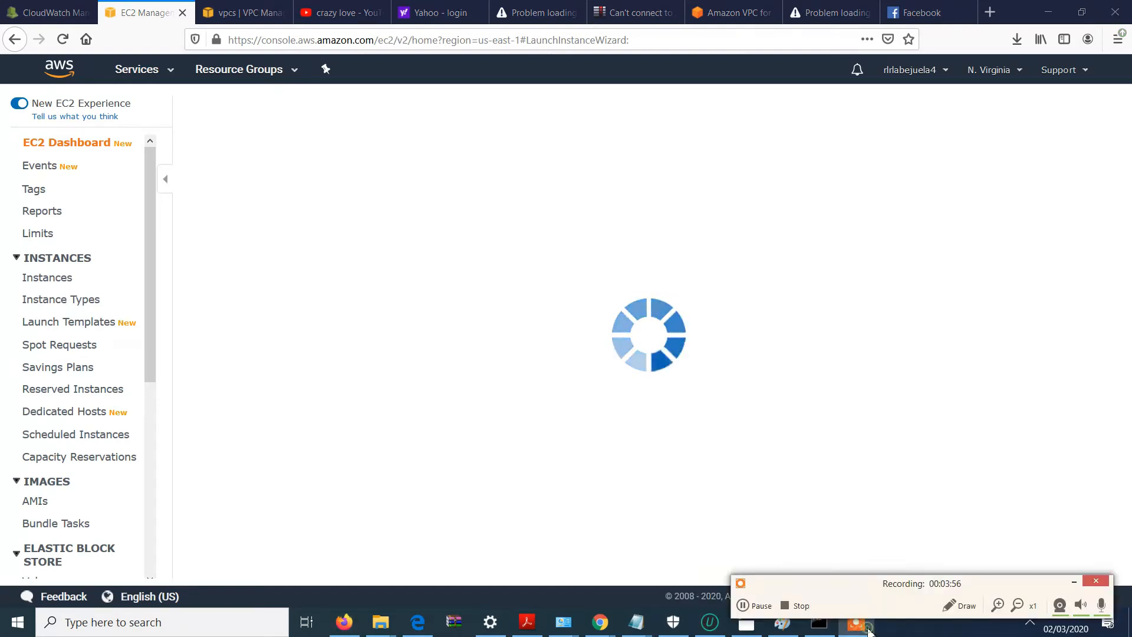
pyautogui.click(740, 510)
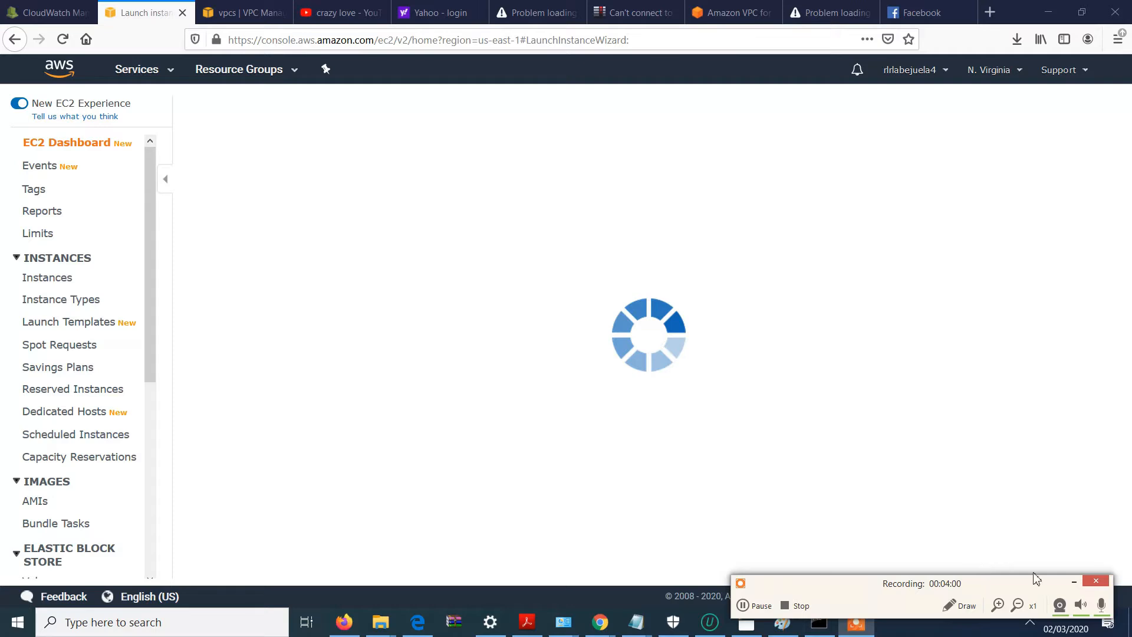
pyautogui.click(1075, 583)
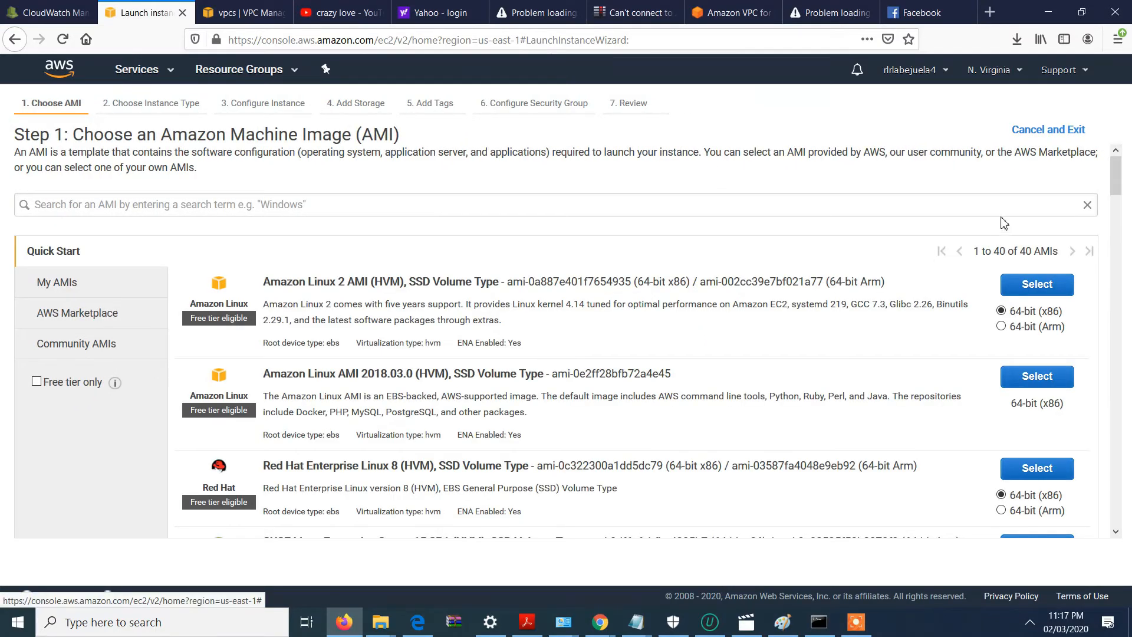
# Choose the Microsoft Windows Server 2019 Base AMI, and continue to the instance details with the t2.micro instance type.
pyautogui.moveTo(1123, 191); pyautogui.dragTo(1113, 253)
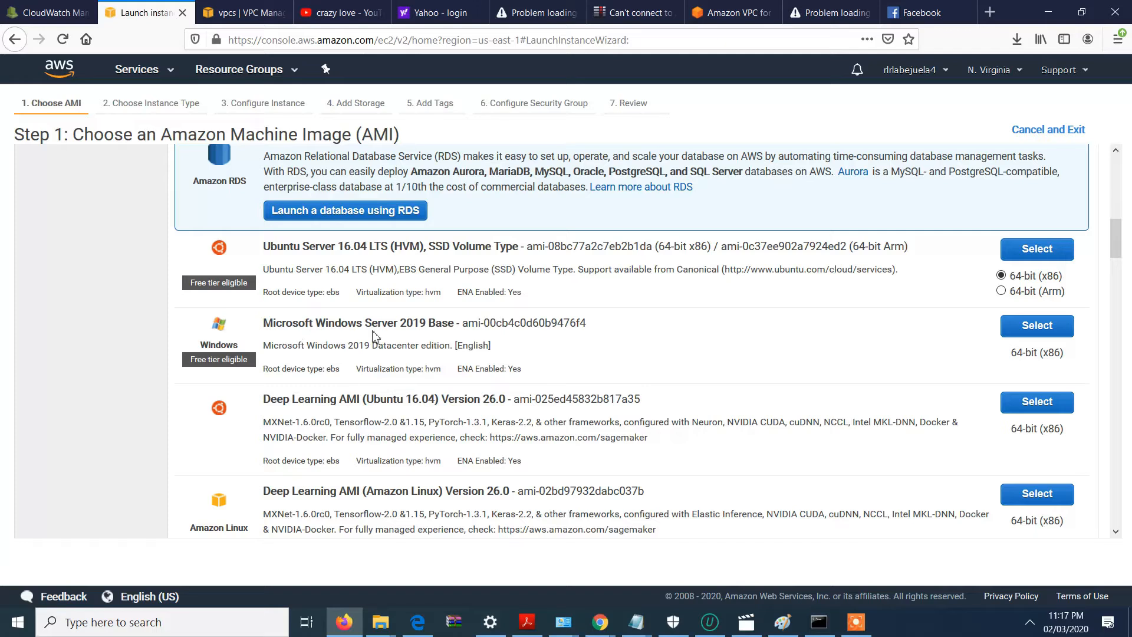
pyautogui.moveTo(1118, 234)
pyautogui.mouseDown()
pyautogui.moveTo(1120, 174)
pyautogui.moveTo(1122, 247)
pyautogui.mouseUp()
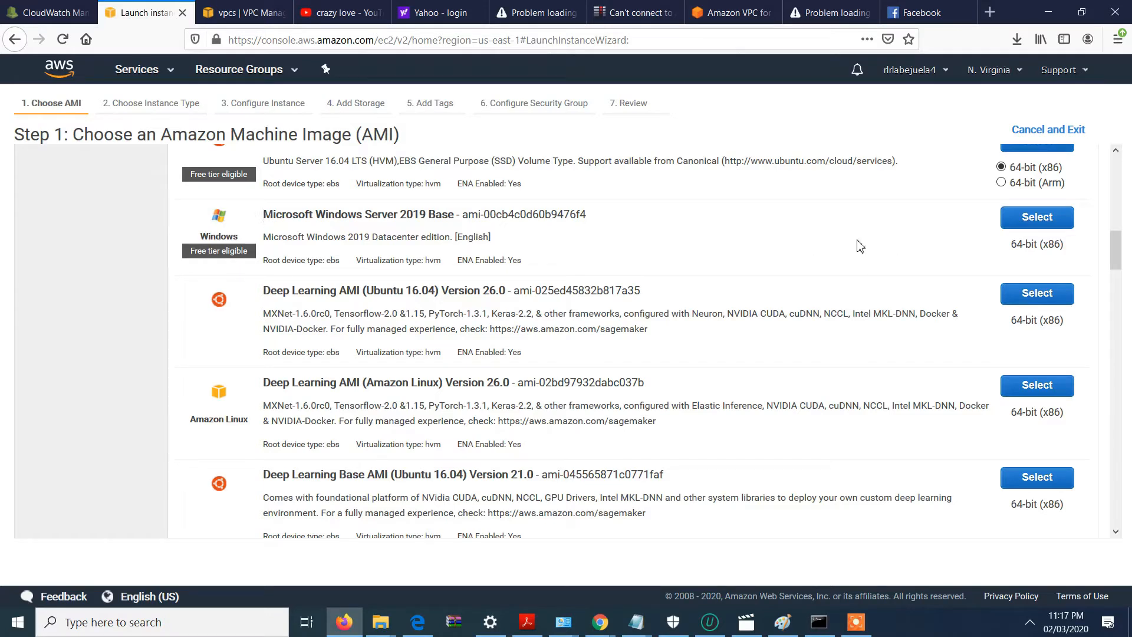
pyautogui.click(1038, 218)
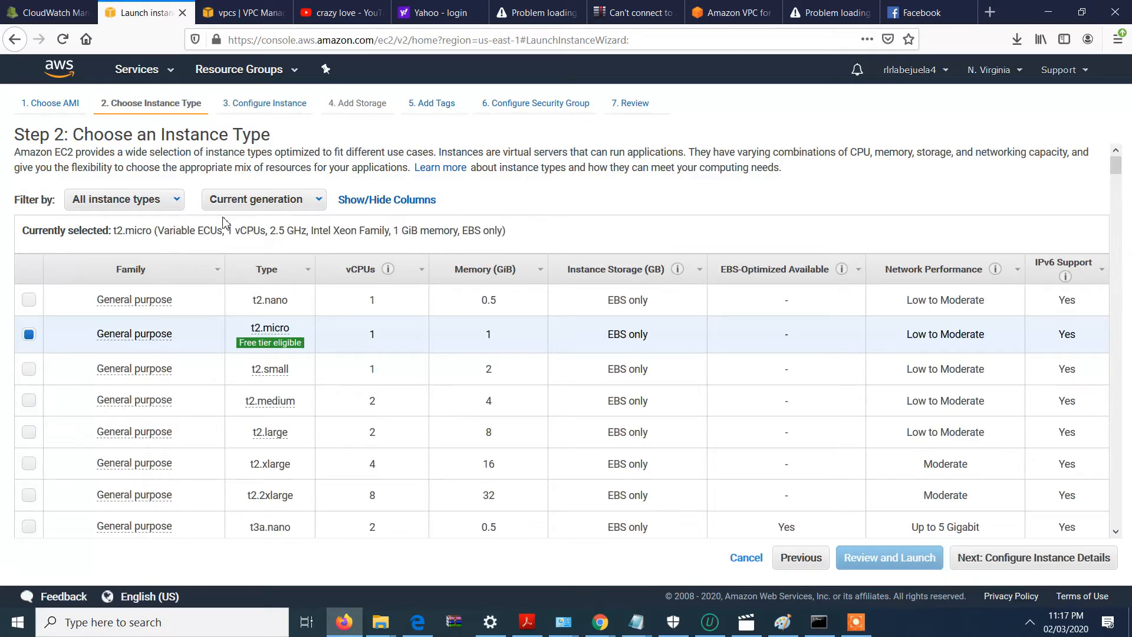
pyautogui.moveTo(270, 343)
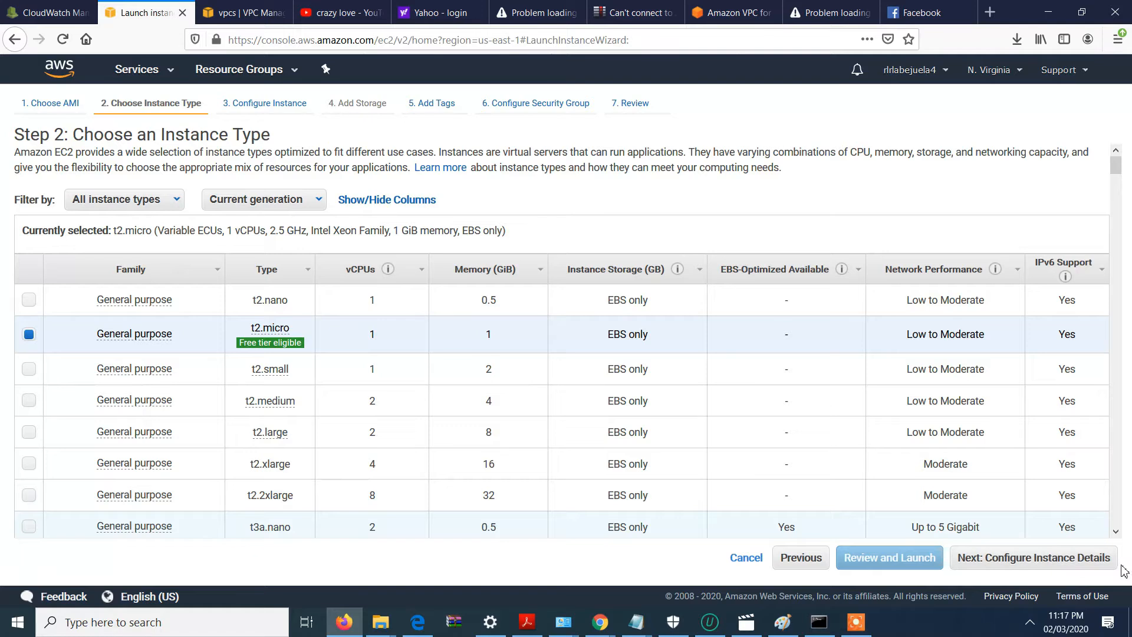
pyautogui.click(1072, 565)
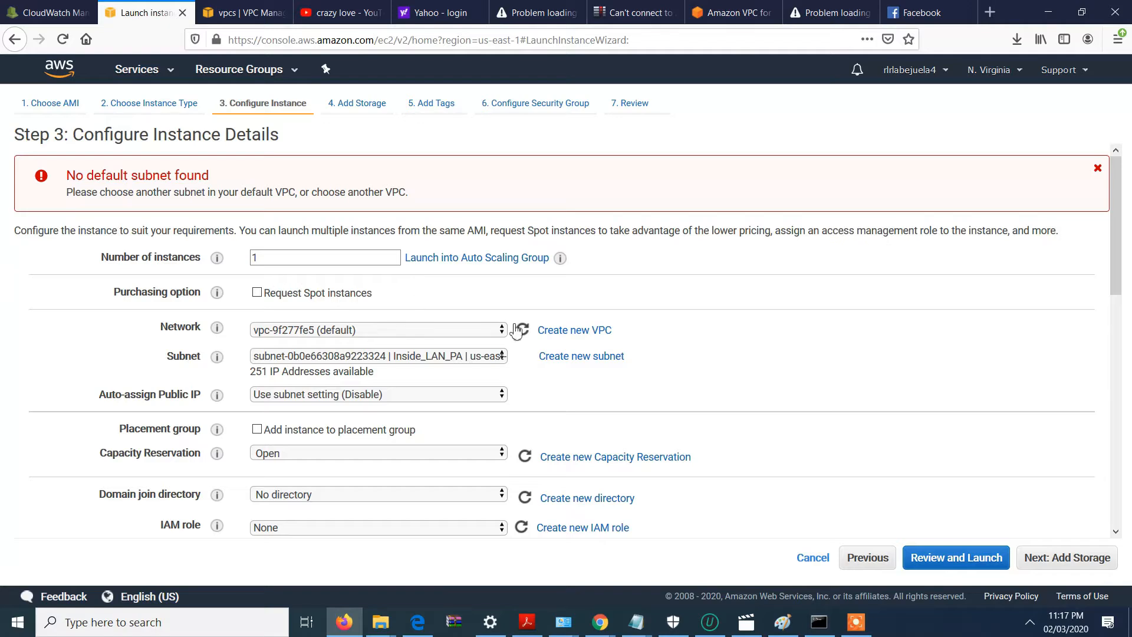
# Open the VPC management page from the instance's network setting, and check the VPC address range in the Paint diagram.
pyautogui.click(594, 340)
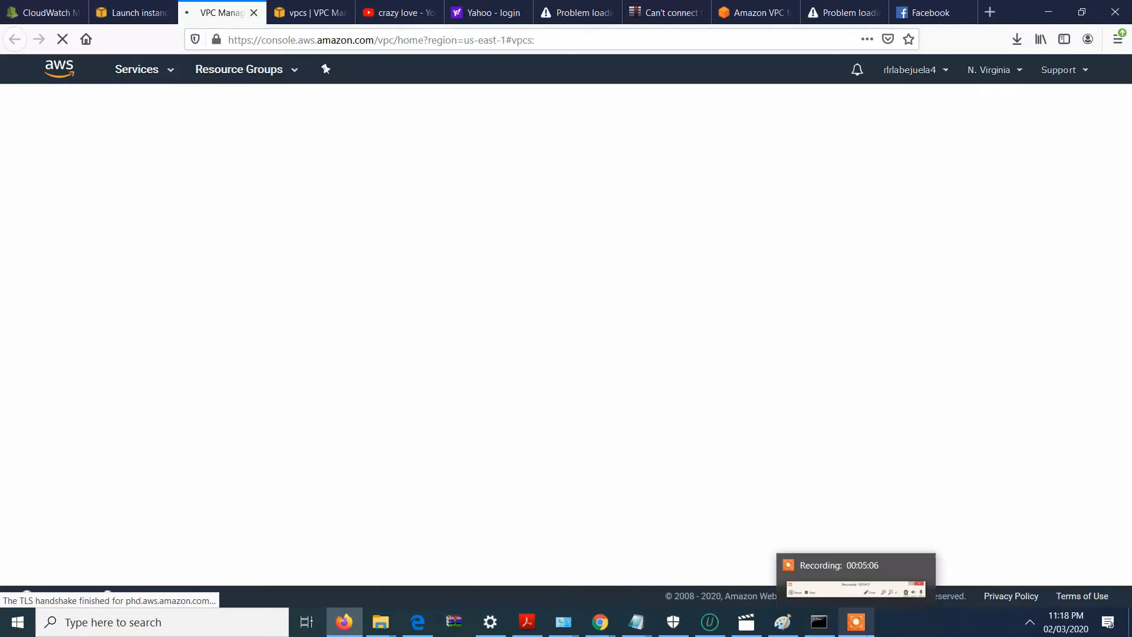
pyautogui.click(857, 630)
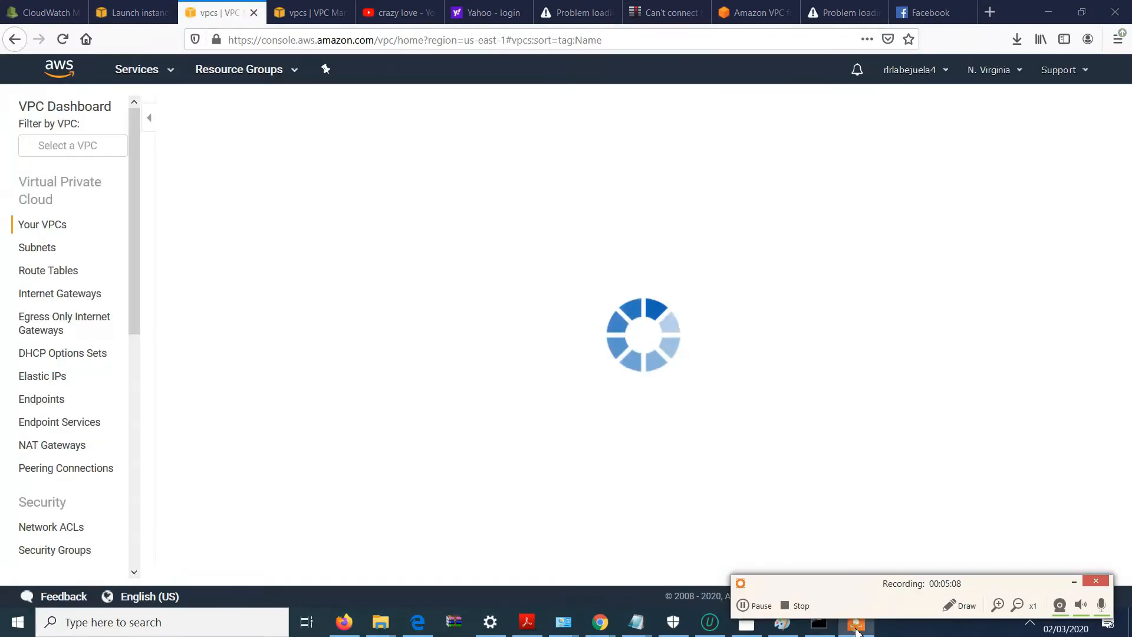
pyautogui.click(781, 628)
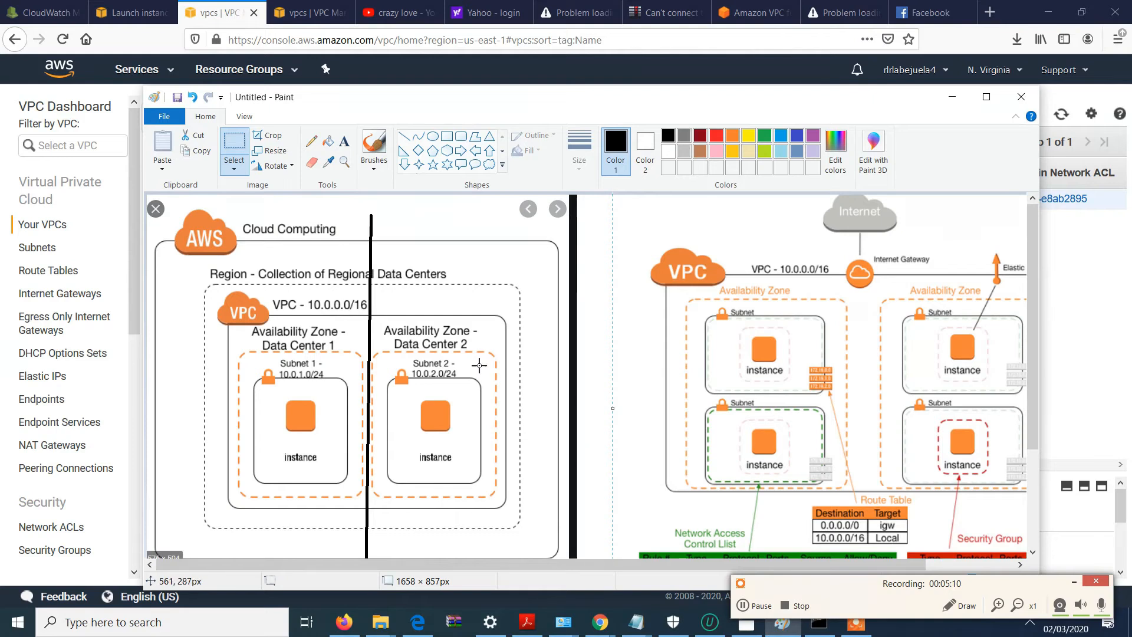
pyautogui.click(962, 95)
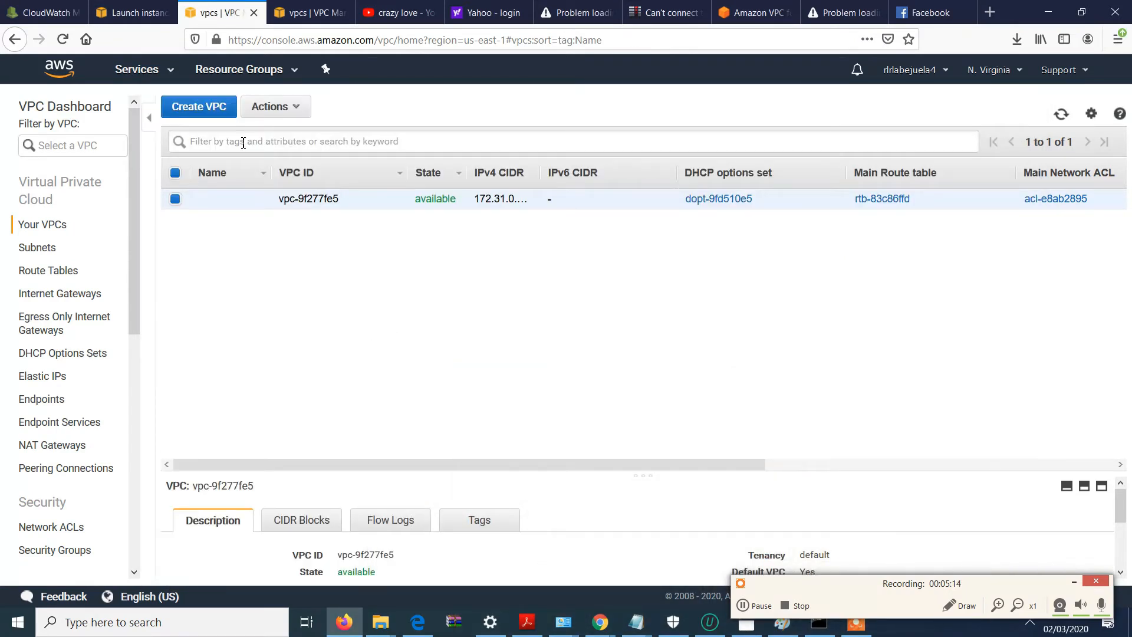
# Create a VPC named My First VPC with the IPv4 CIDR block 10.0.0.0/16, no IPv6 block and default tenancy.
pyautogui.click(229, 113)
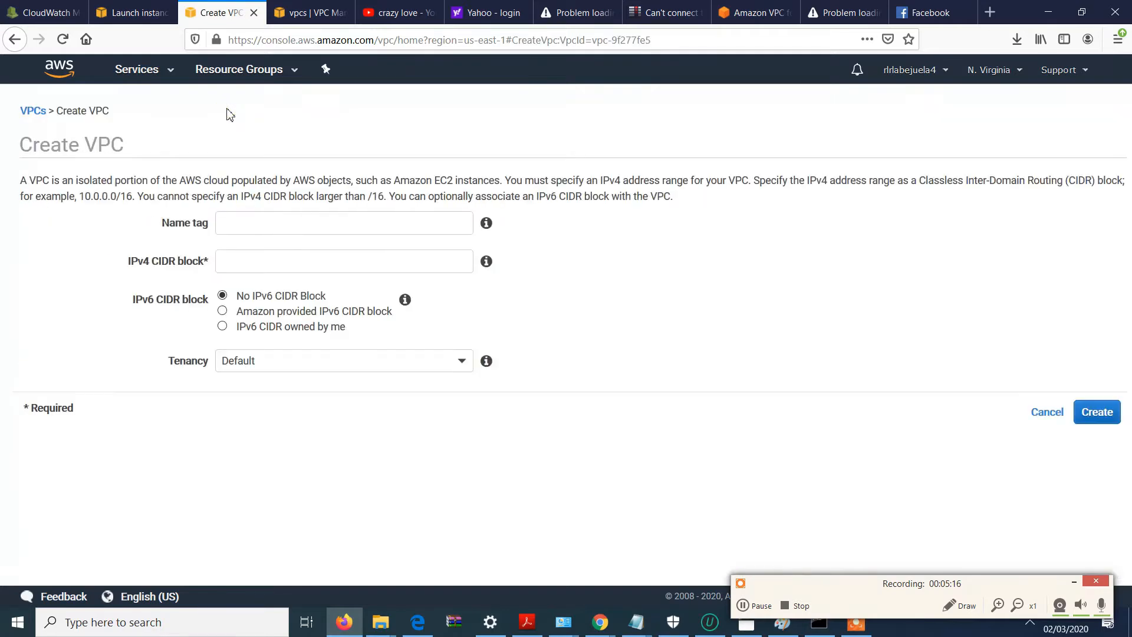
pyautogui.click(269, 225)
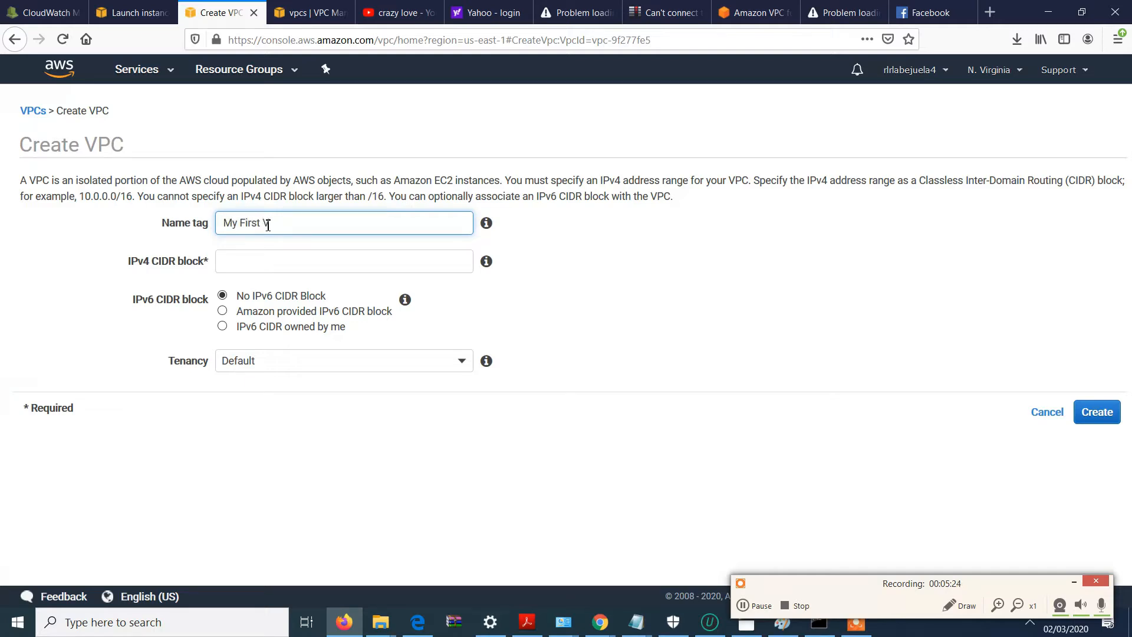
pyautogui.click(260, 257)
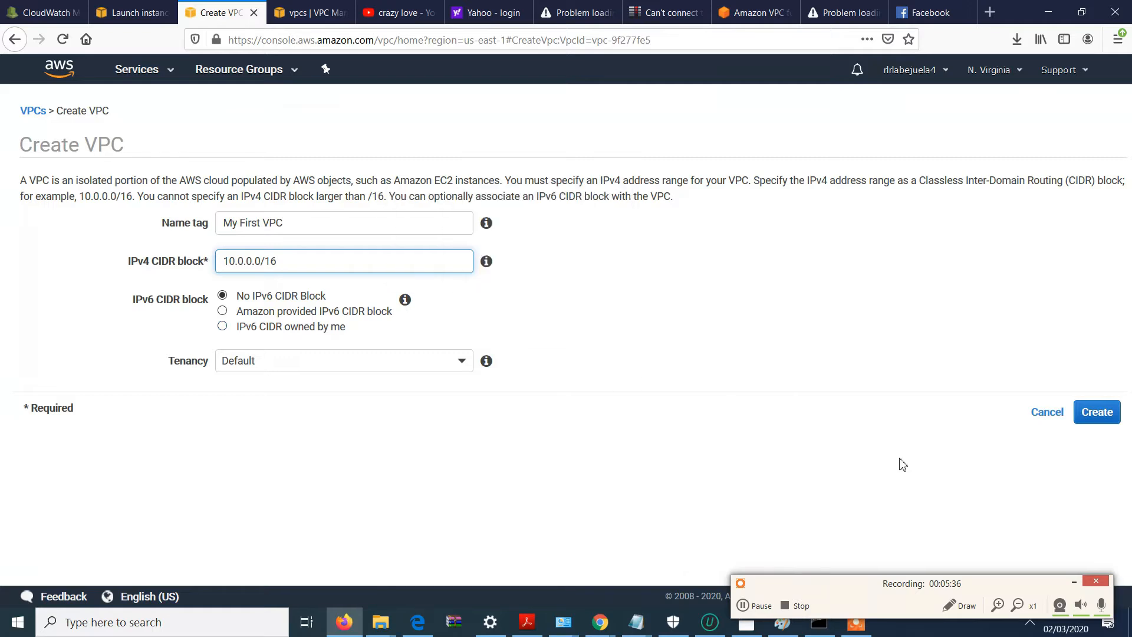
pyautogui.click(1096, 412)
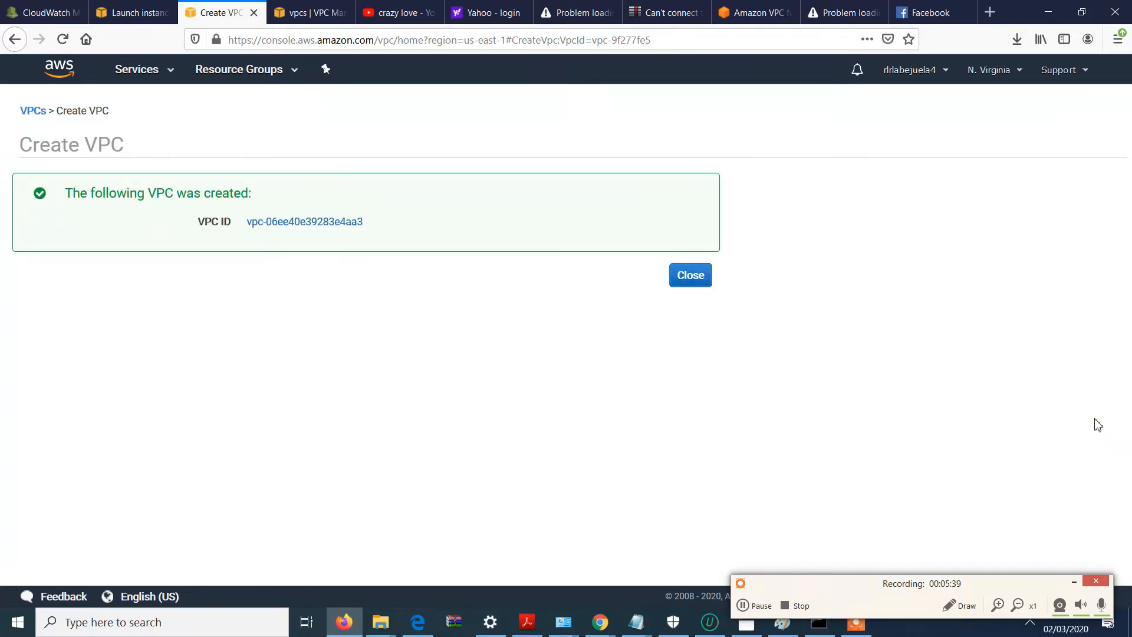
# Select only My First VPC in the VPC list, and look through the existing subnets, route tables and internet gateways.
pyautogui.click(702, 280)
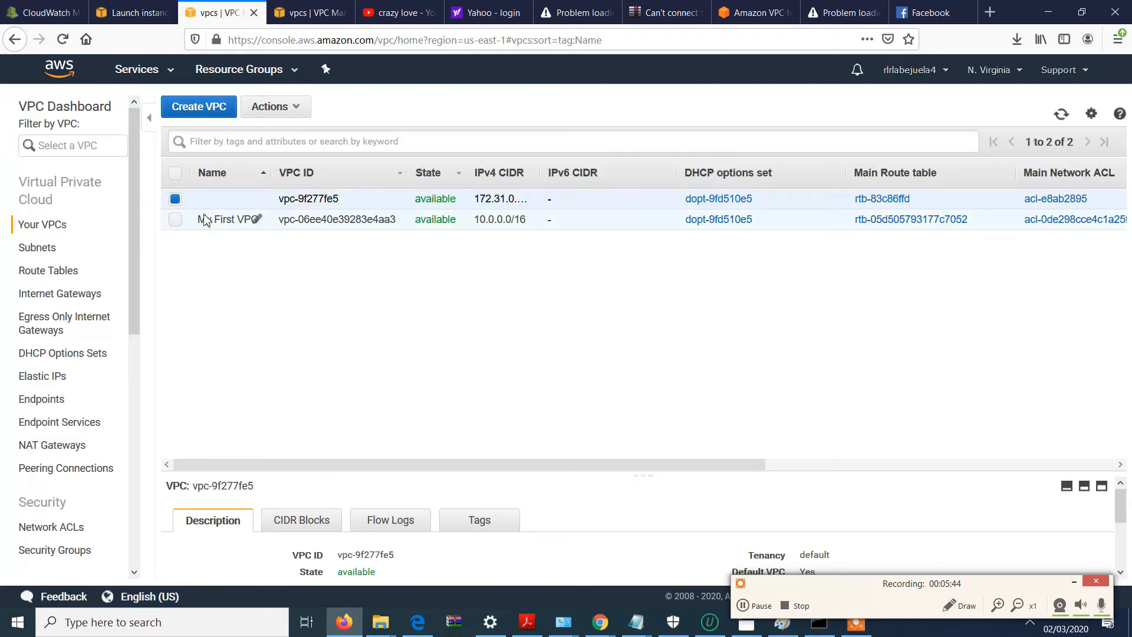
pyautogui.click(177, 220)
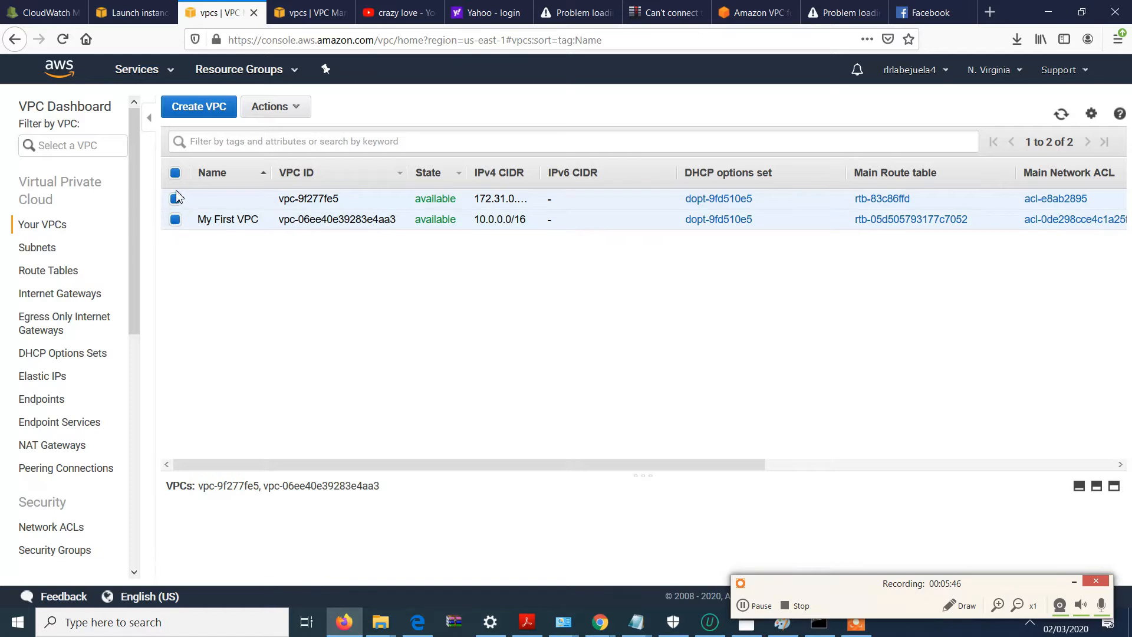
pyautogui.click(175, 199)
pyautogui.click(49, 249)
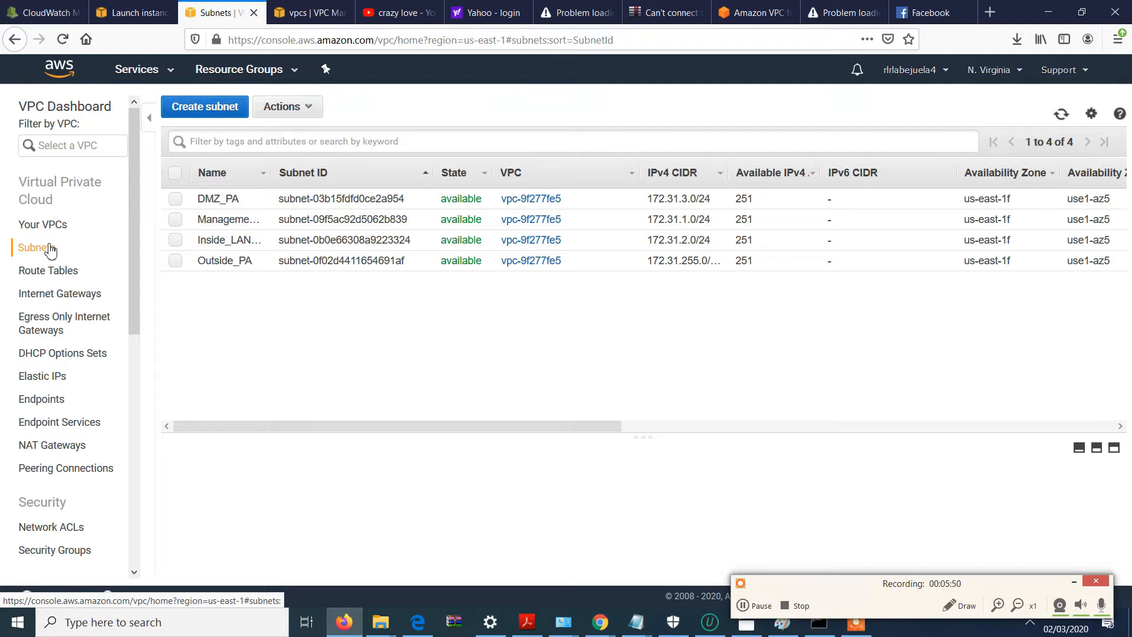
pyautogui.click(50, 275)
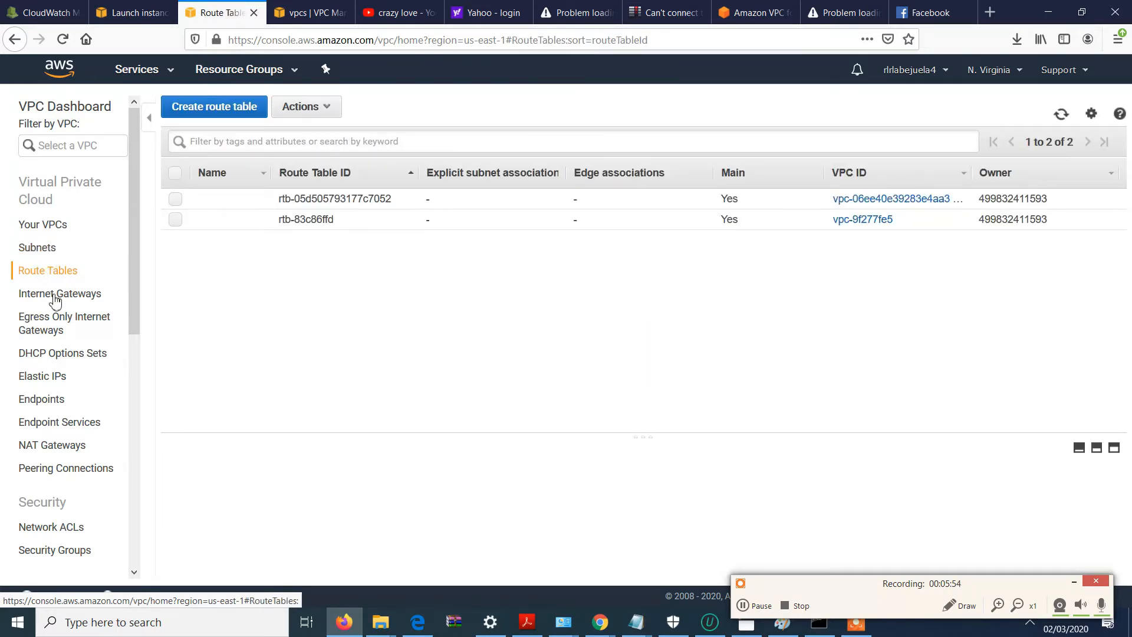
pyautogui.click(56, 303)
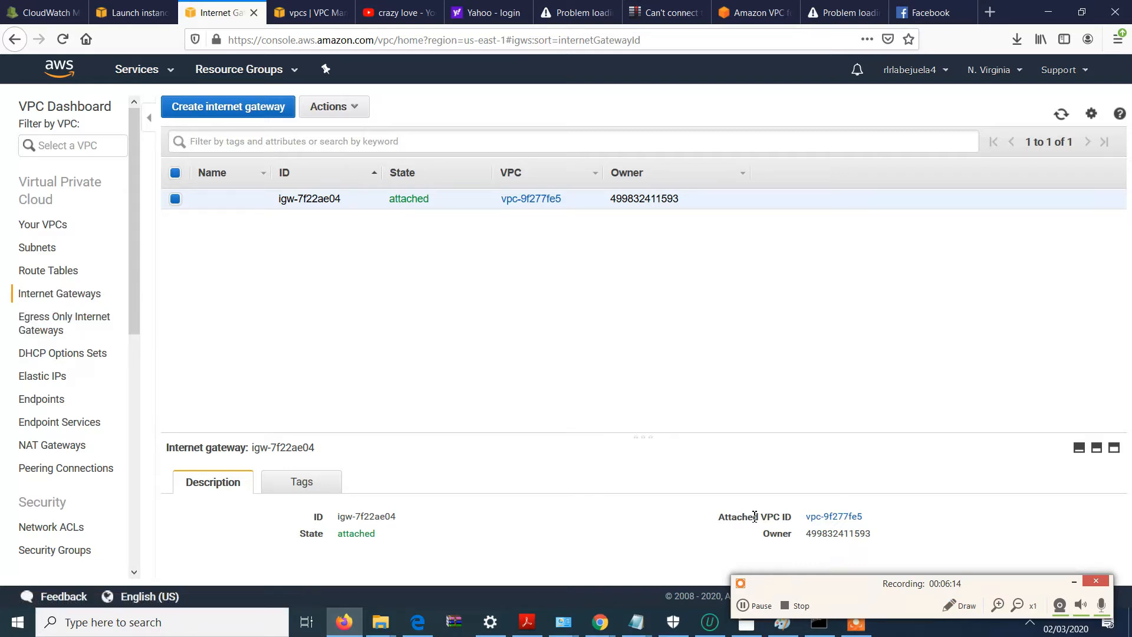
pyautogui.click(1074, 582)
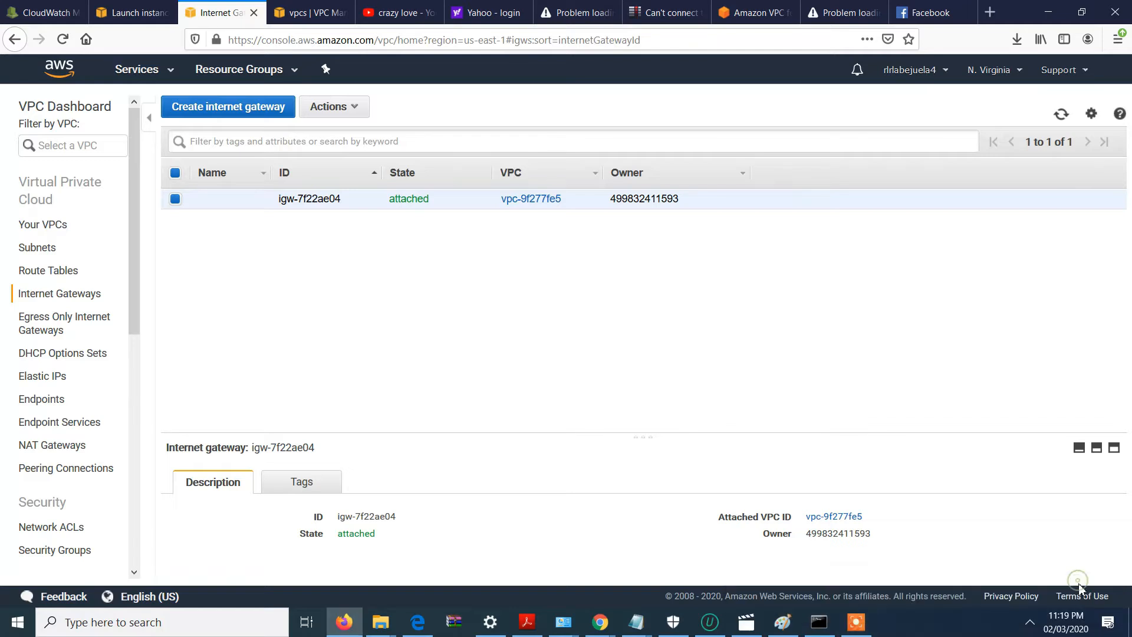
pyautogui.click(856, 622)
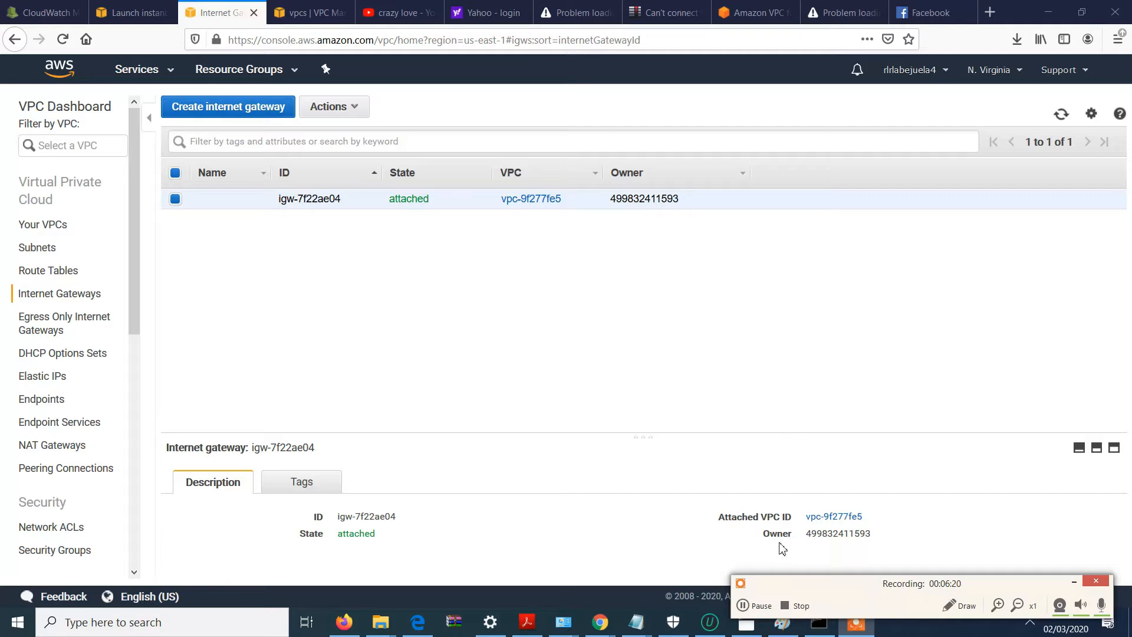
pyautogui.click(775, 446)
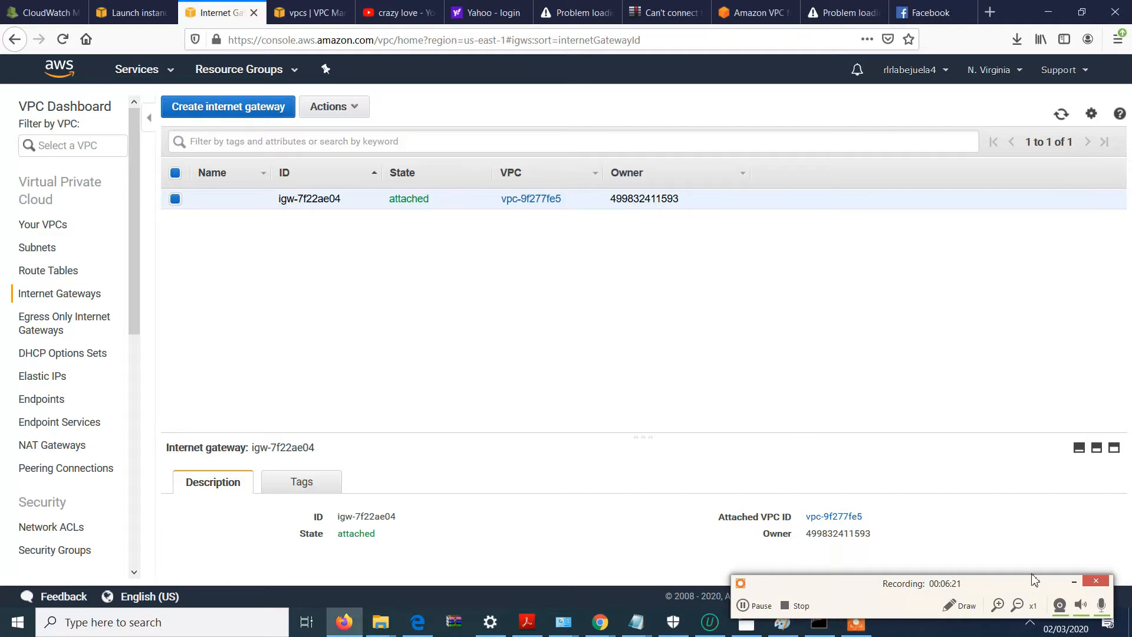
pyautogui.click(1074, 583)
# Create a new internet gateway with a name tag starting with My First VPC, and return to the gateway list.
pyautogui.click(246, 107)
pyautogui.click(277, 211)
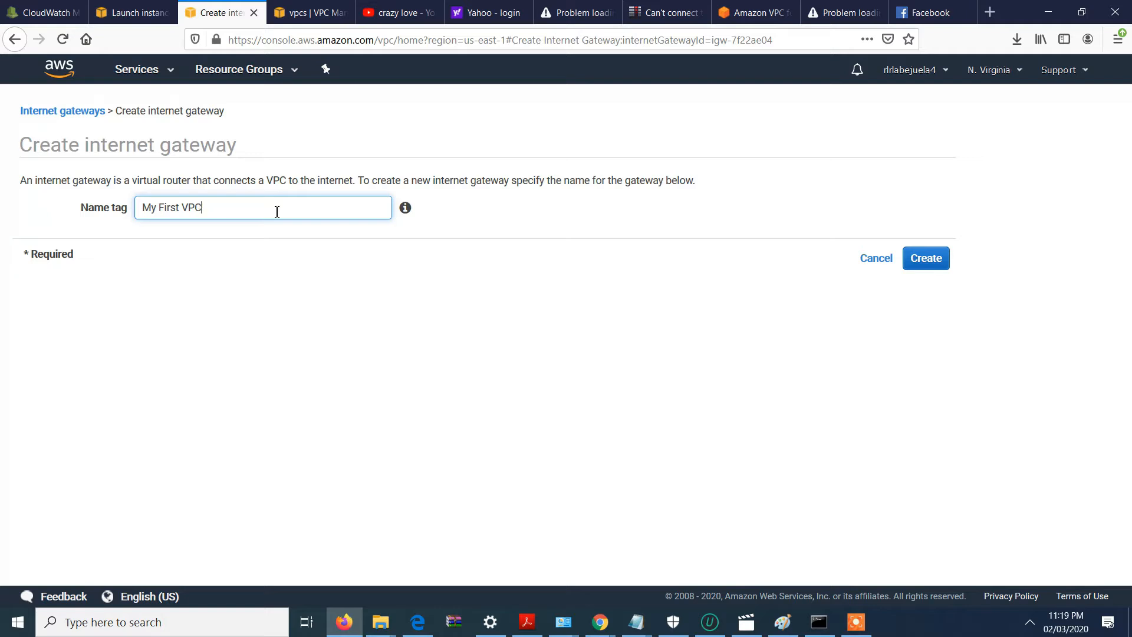
pyautogui.write('G')
pyautogui.click(927, 263)
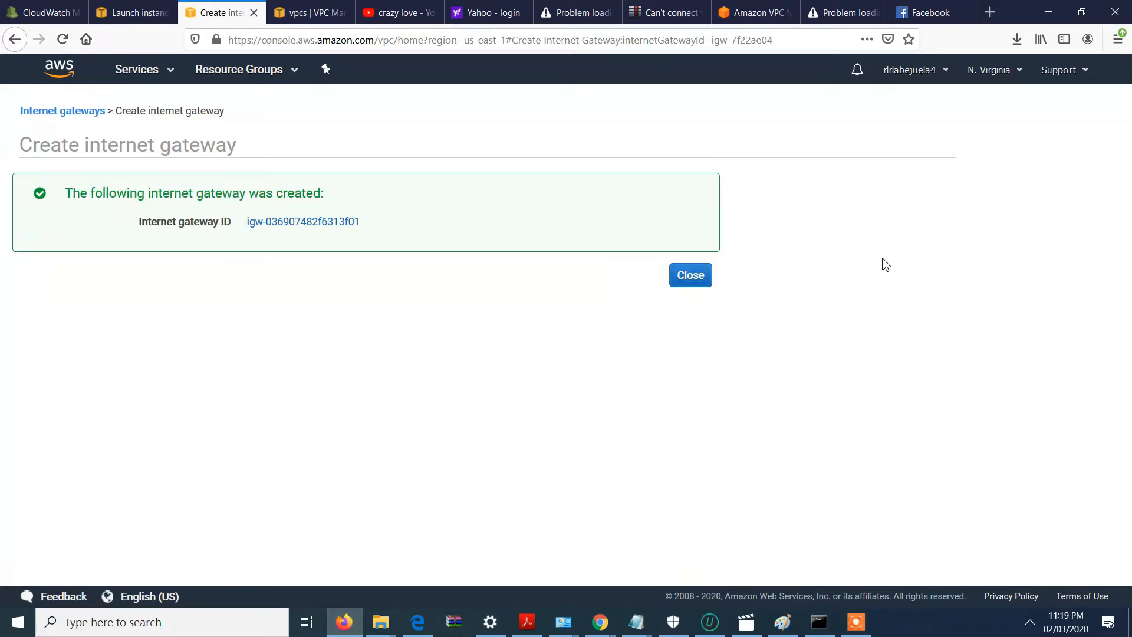
pyautogui.click(703, 275)
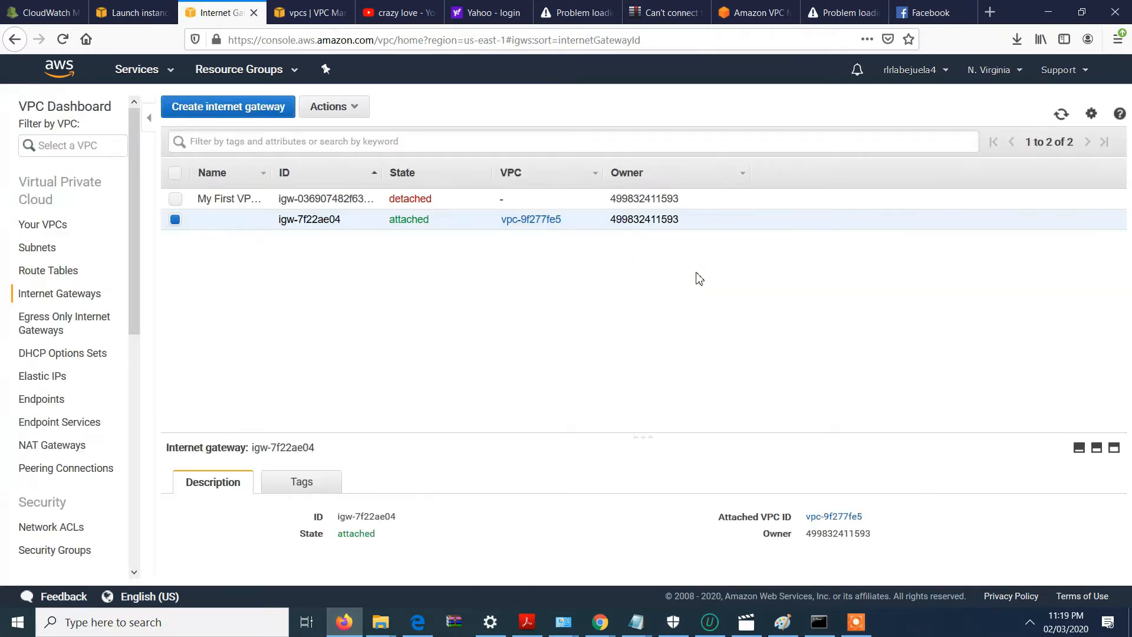
# Select the route table that belongs to My First VPC and examine its routes.
pyautogui.click(54, 275)
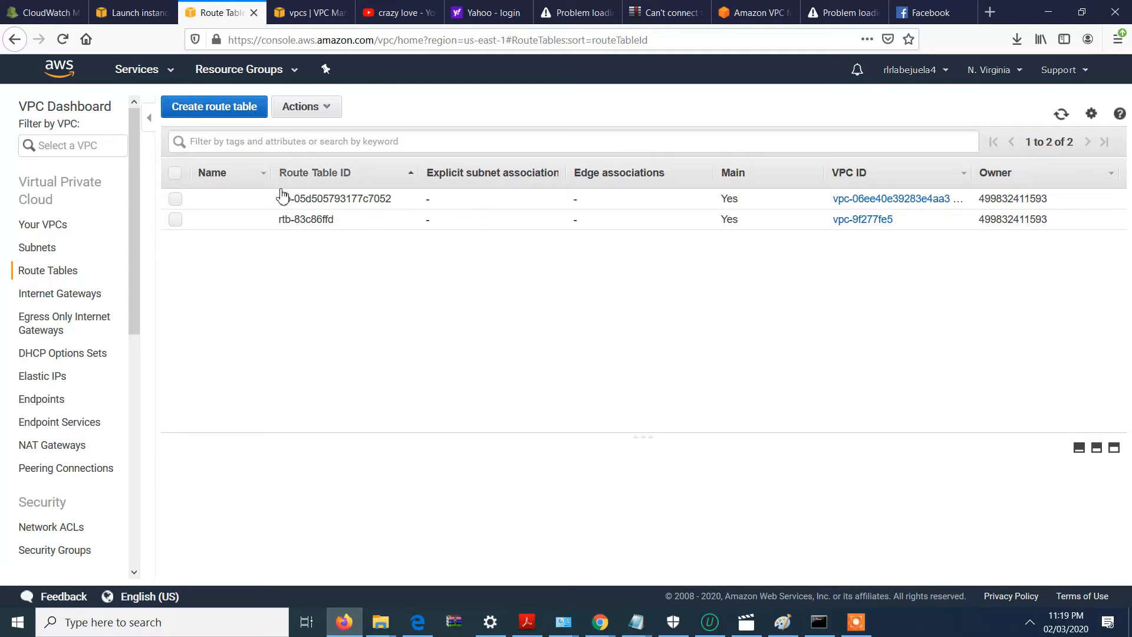
pyautogui.click(175, 199)
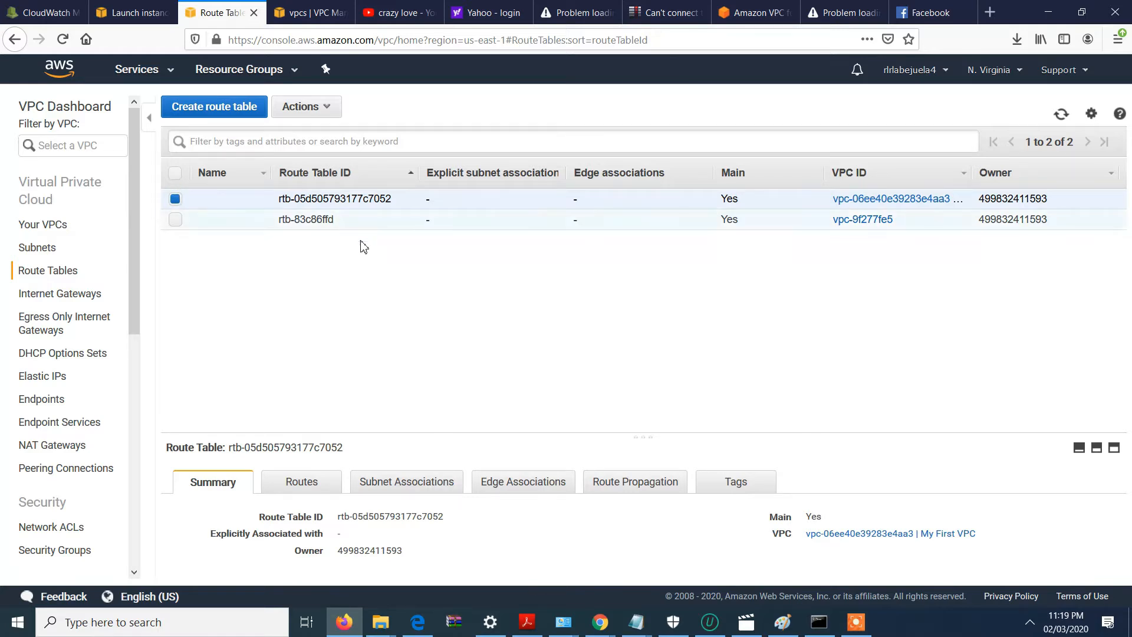
pyautogui.click(300, 486)
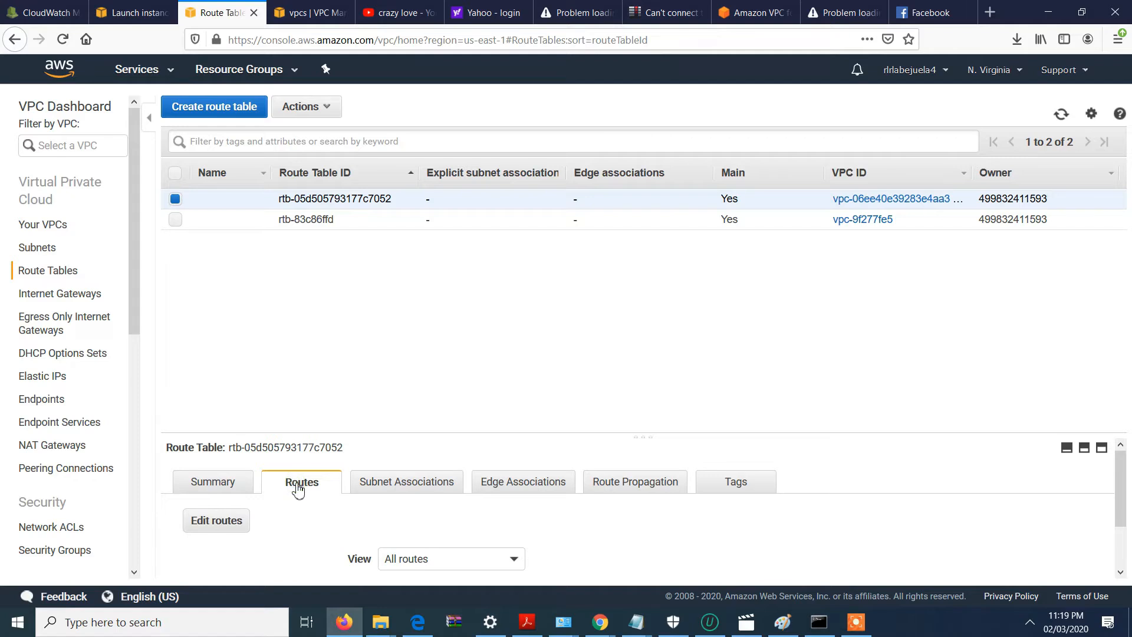
pyautogui.moveTo(1122, 505); pyautogui.dragTo(1131, 448)
pyautogui.click(254, 205)
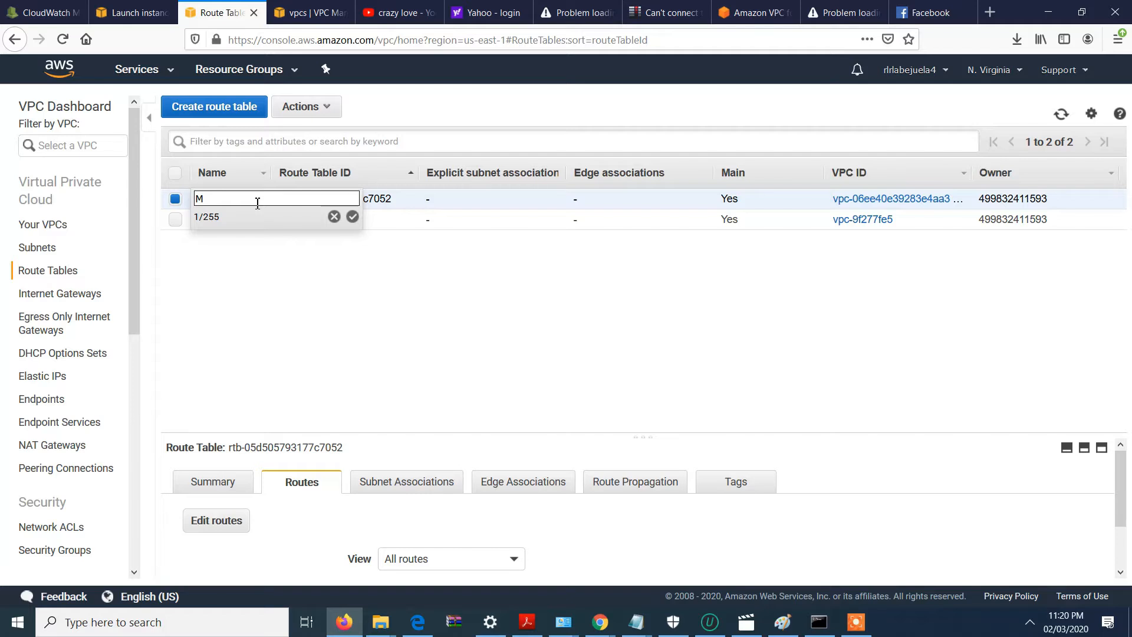
pyautogui.write('My First VPC-')
pyautogui.click(258, 286)
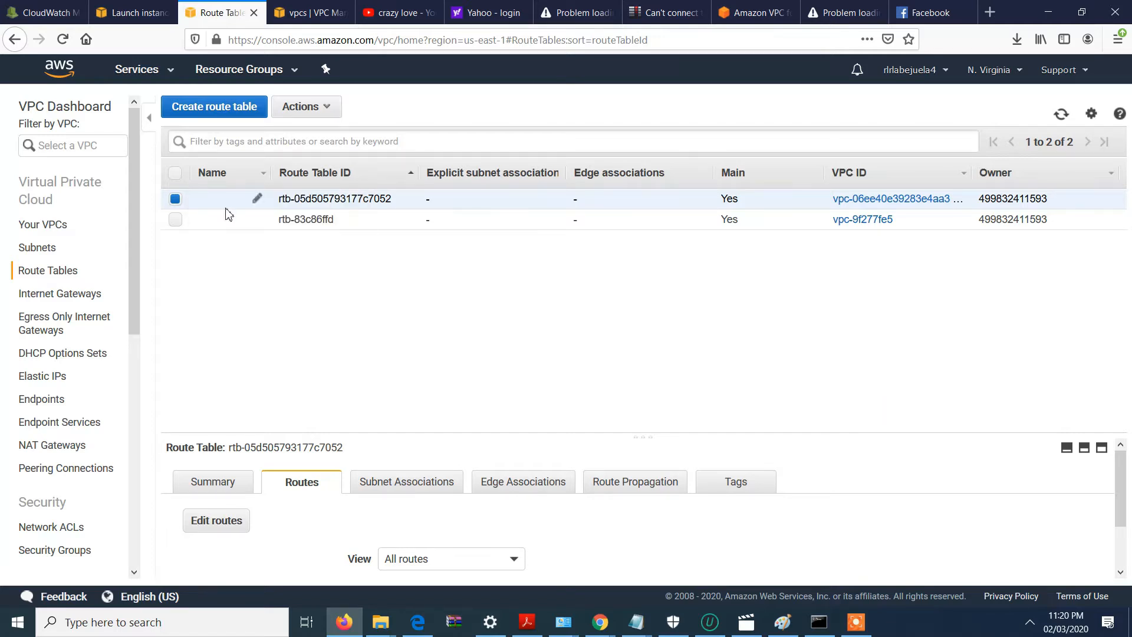
# Give the new VPC's main route table a name starting with My First VPC, and save it.
pyautogui.click(255, 199)
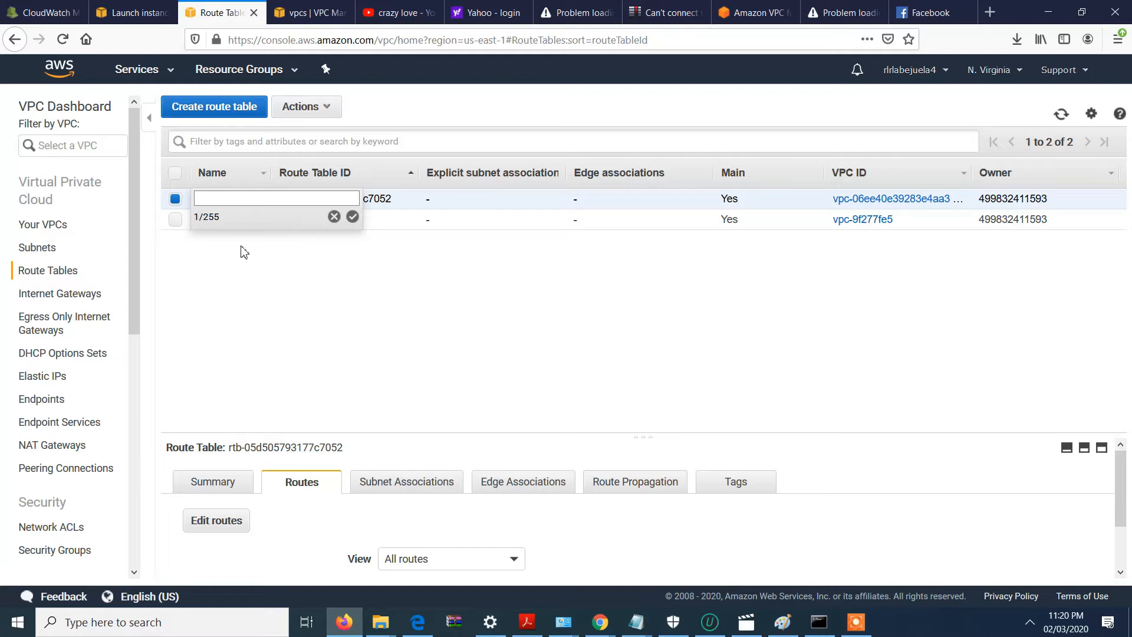
pyautogui.write('My First VP...')
pyautogui.click(352, 217)
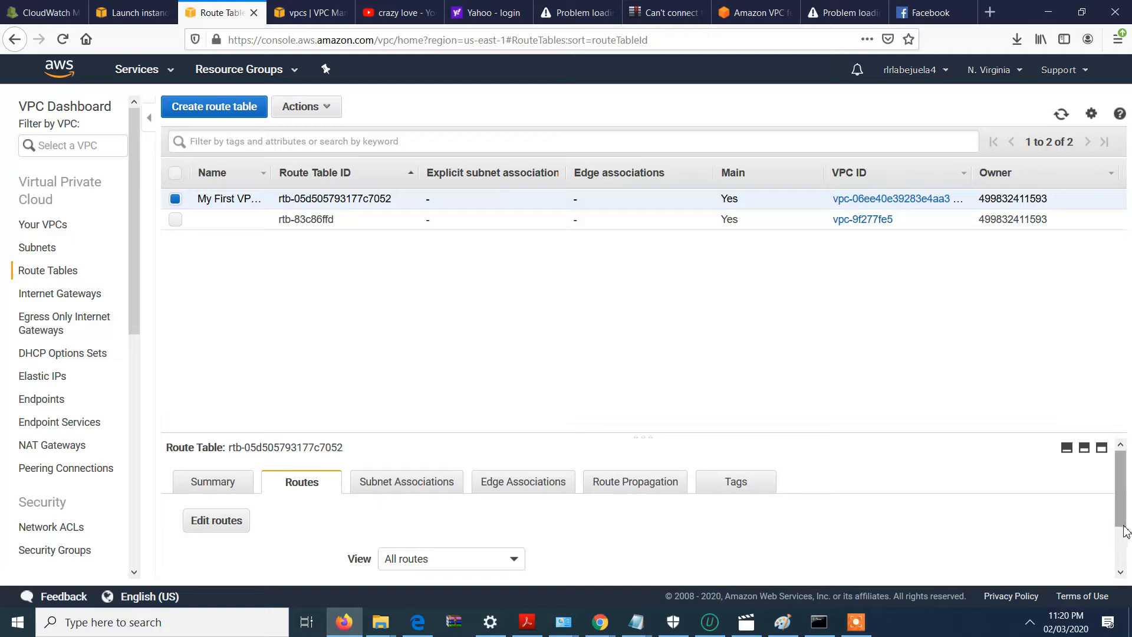
# Try to add a route for destination 0.0.0.0/0 with an Internet Gateway target to the new VPC's route table.
pyautogui.moveTo(1124, 524); pyautogui.dragTo(1125, 581)
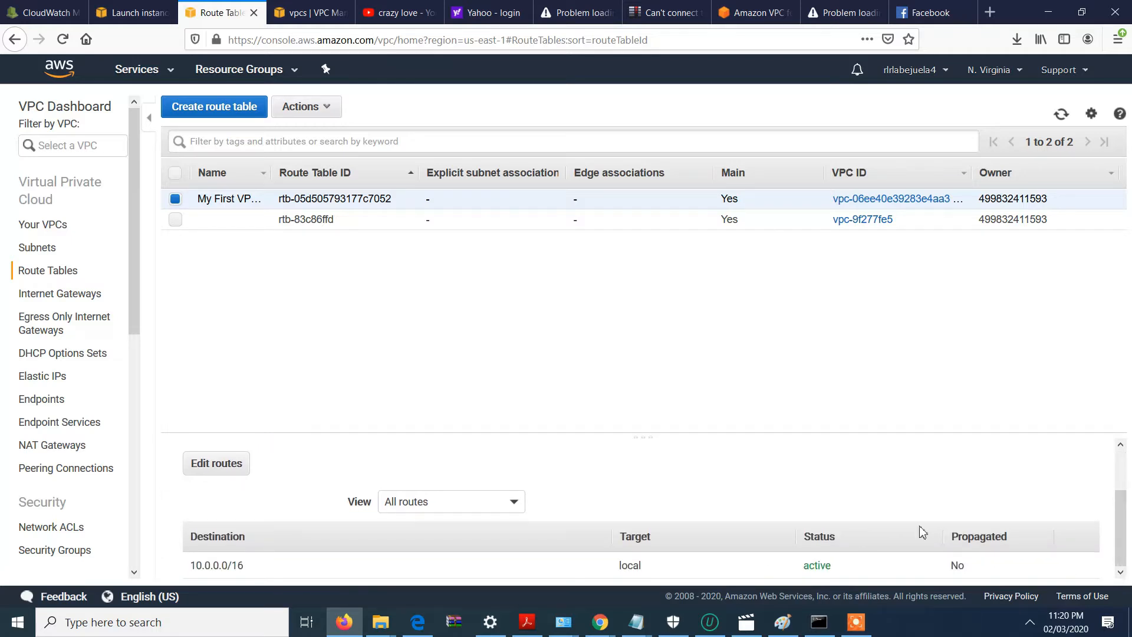
pyautogui.click(225, 463)
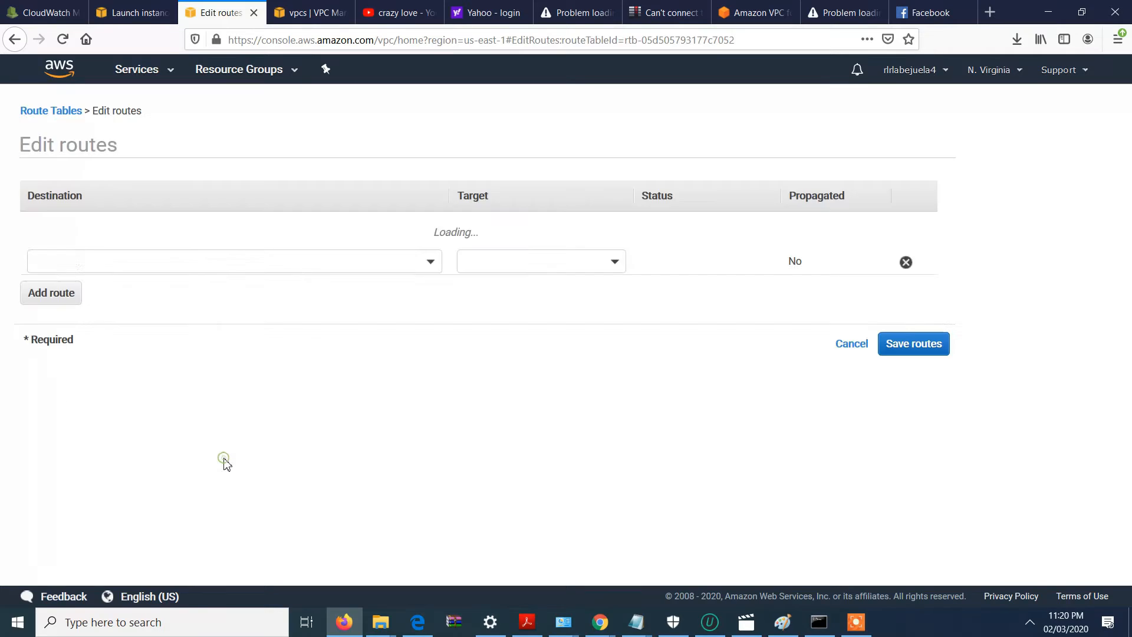
pyautogui.click(59, 260)
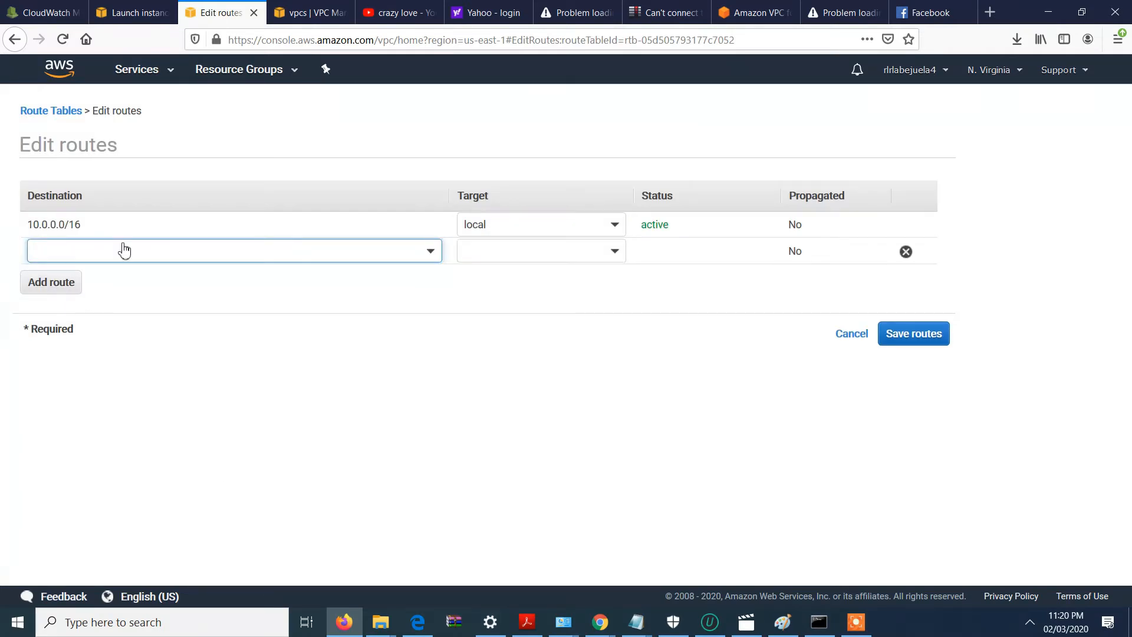
pyautogui.write('0.0.0.')
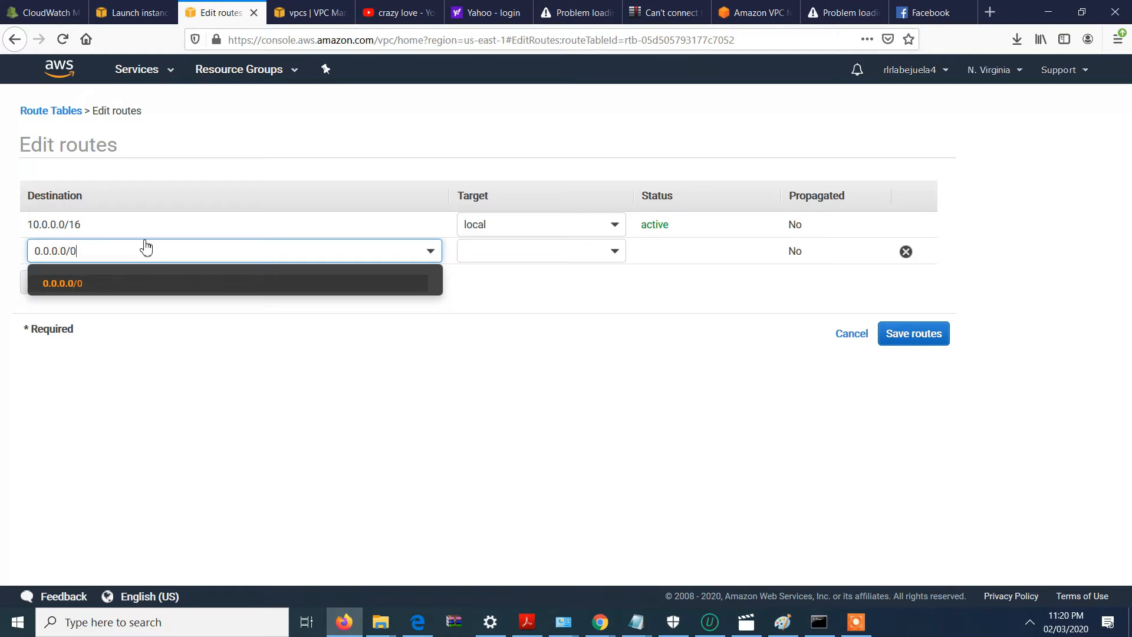
pyautogui.write('0/0')
pyautogui.click(528, 253)
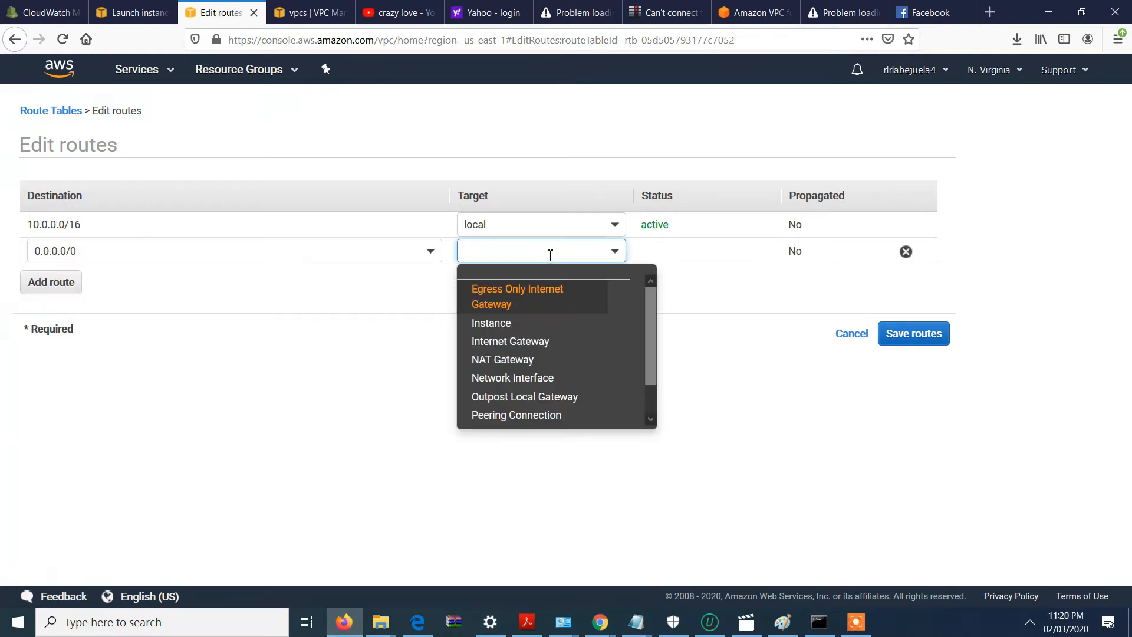
pyautogui.click(513, 341)
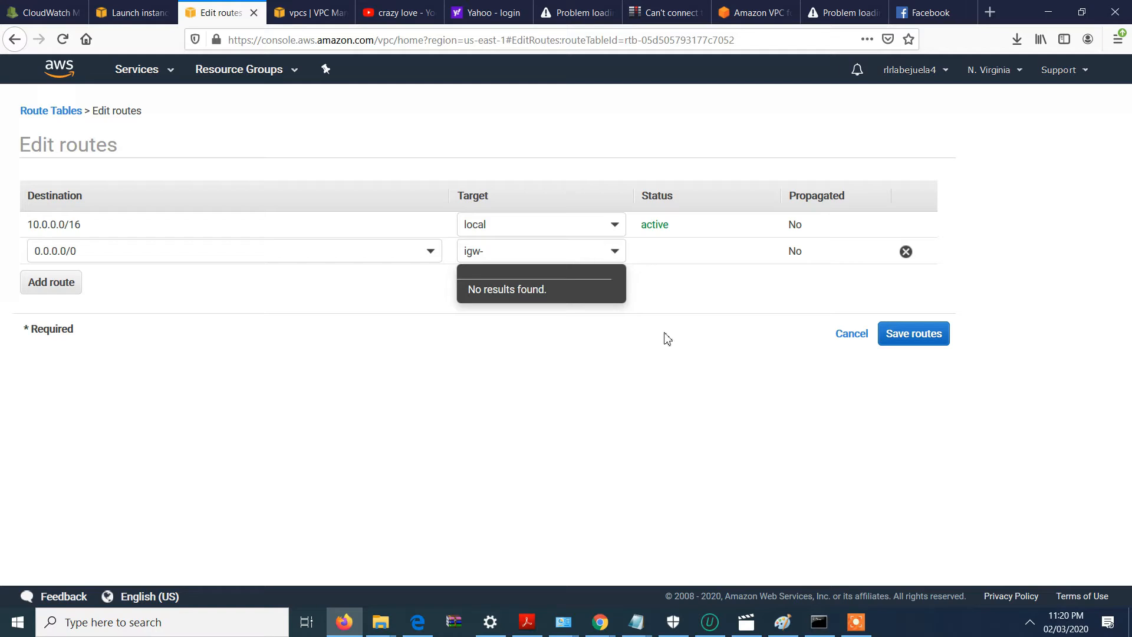
pyautogui.click(695, 380)
pyautogui.click(611, 250)
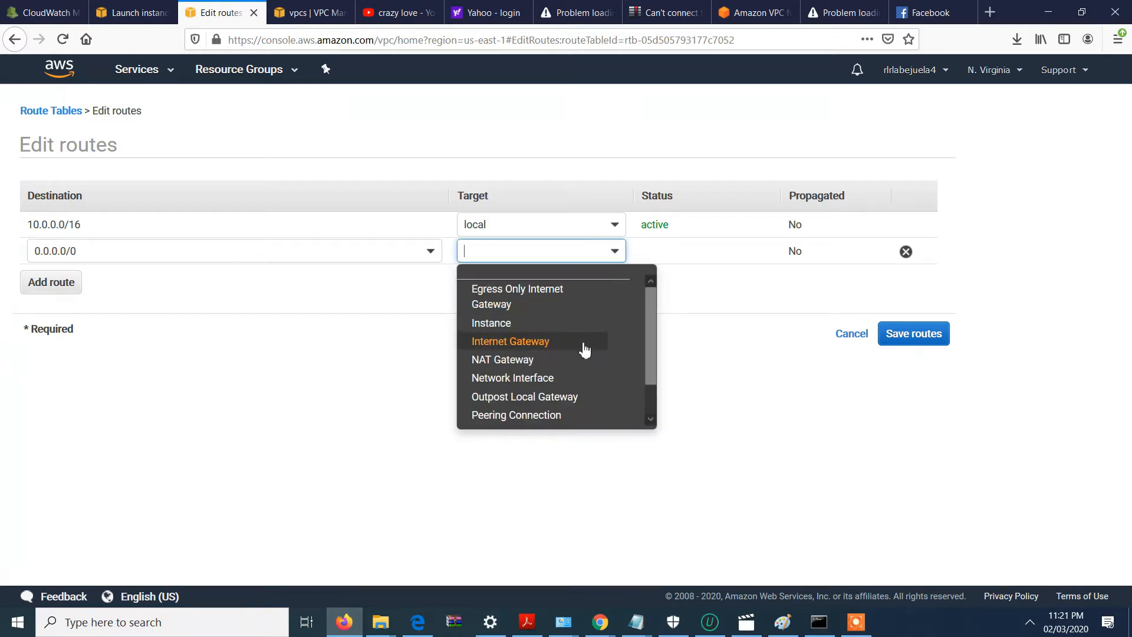
pyautogui.click(584, 344)
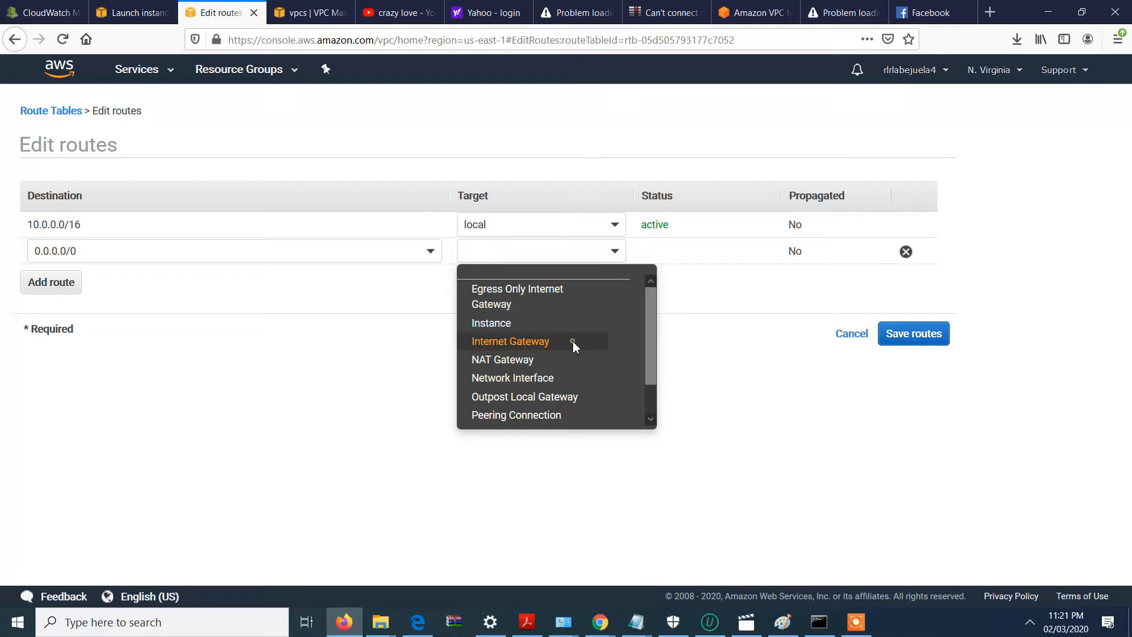
pyautogui.click(572, 342)
pyautogui.click(666, 279)
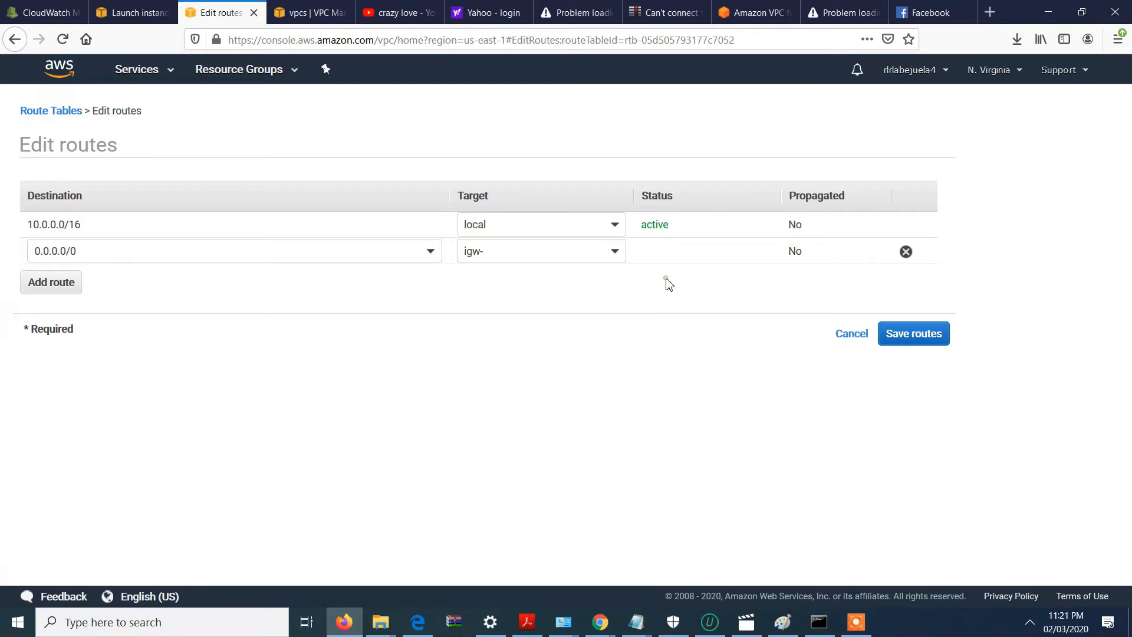
# Add another blank route, recheck the gateway target of the 0.0.0.0/0 route, and discard the route edits.
pyautogui.click(144, 254)
pyautogui.click(104, 342)
pyautogui.click(68, 282)
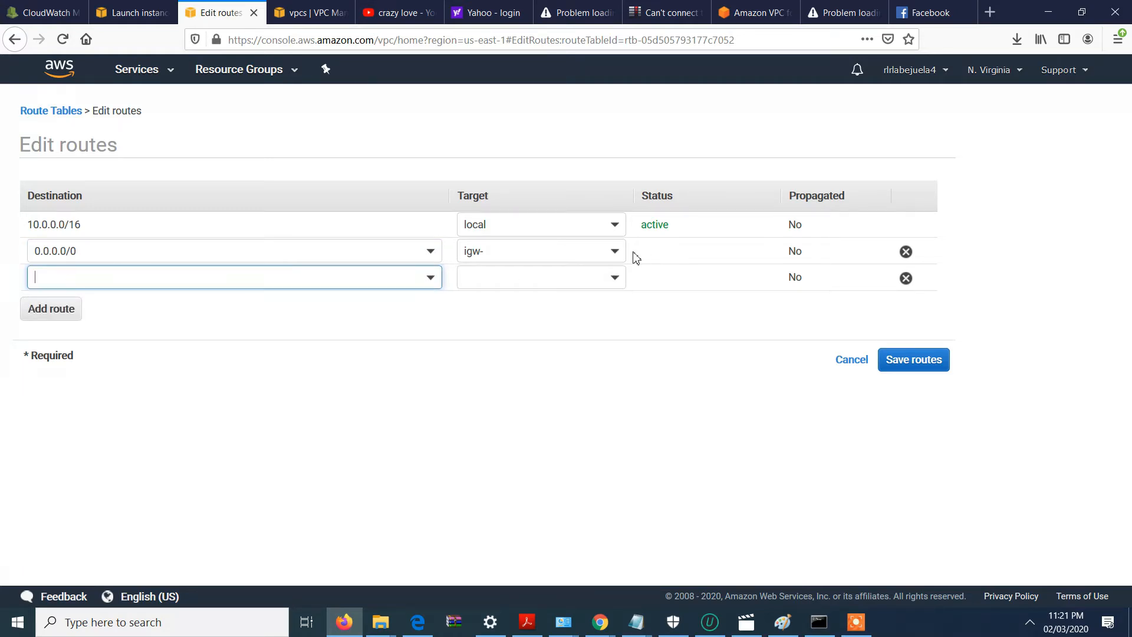
pyautogui.click(617, 253)
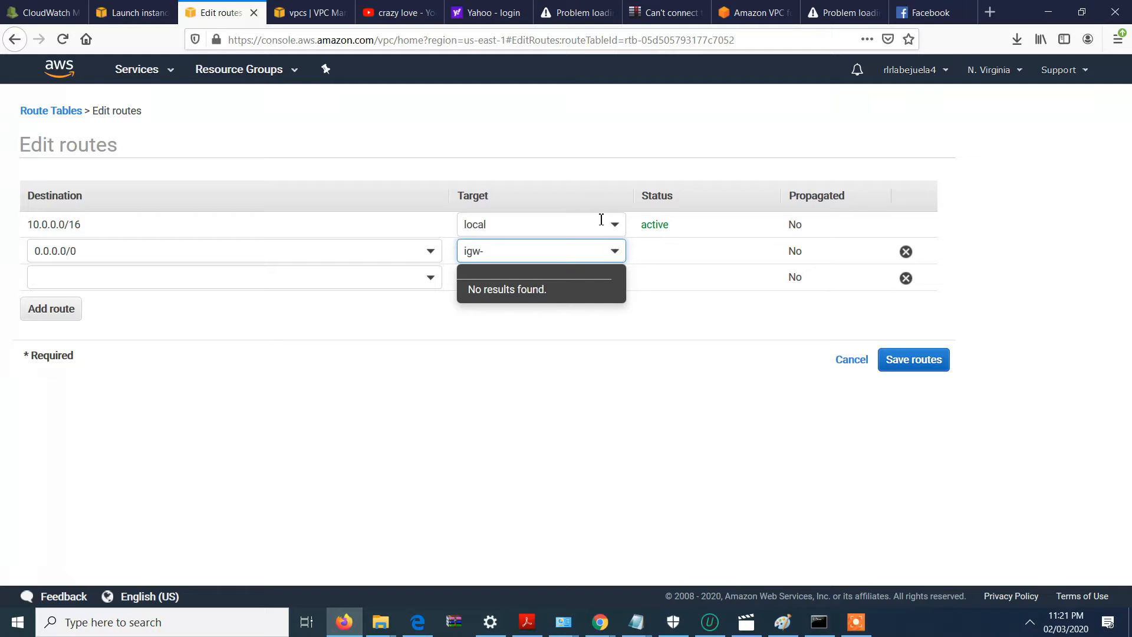
pyautogui.click(602, 222)
pyautogui.click(714, 276)
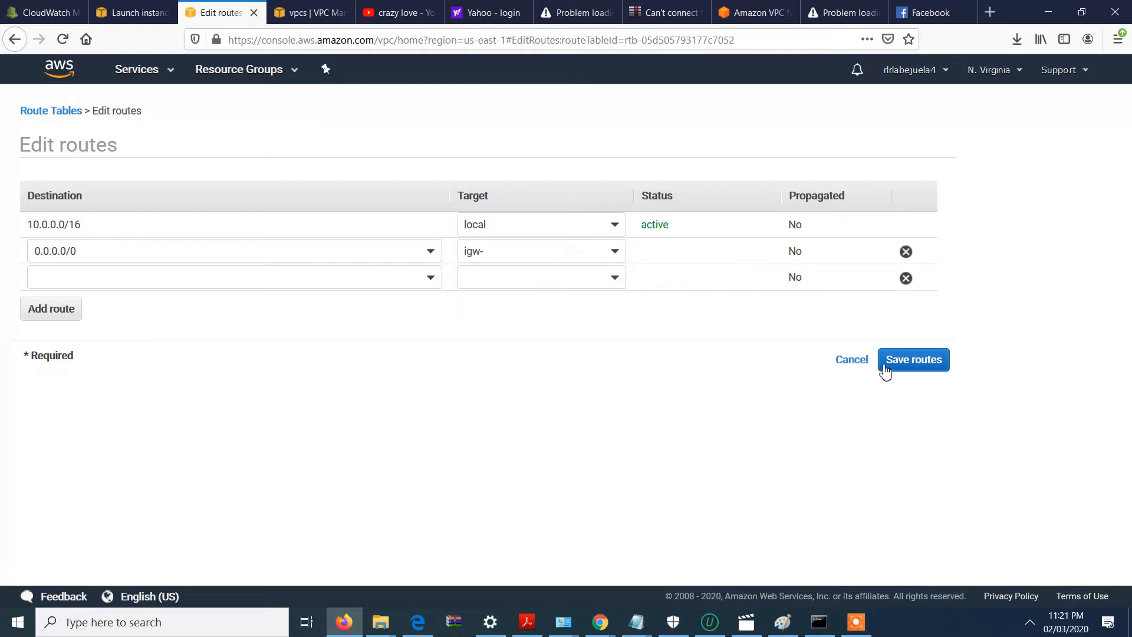
pyautogui.click(853, 361)
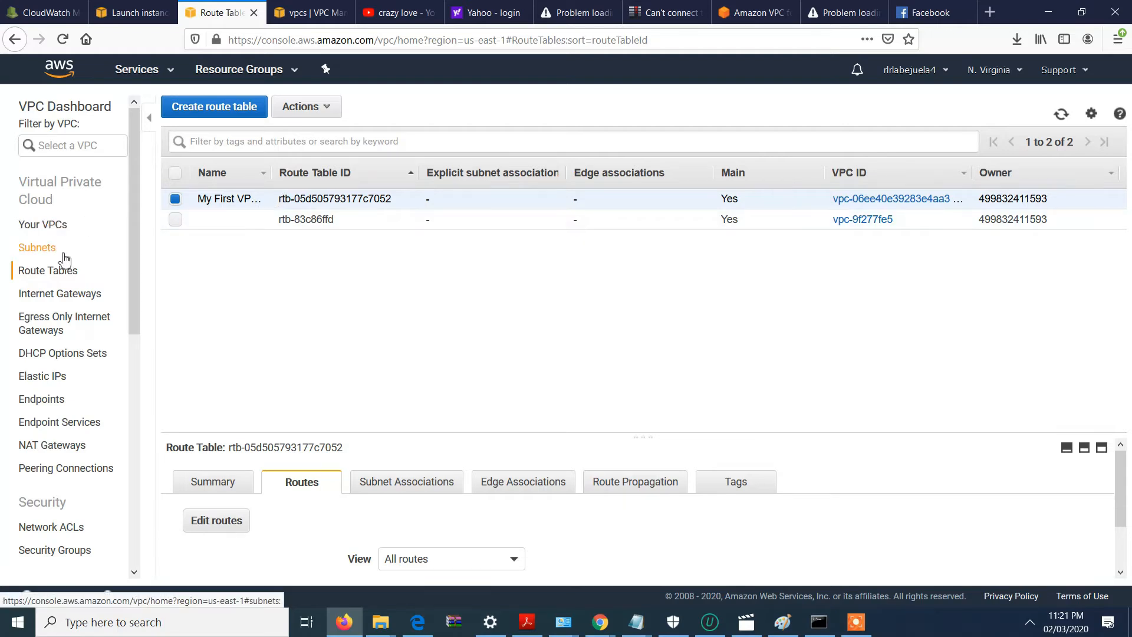
# Attach the detached internet gateway whose name starts with My First VPC to the My First VPC network.
pyautogui.click(55, 302)
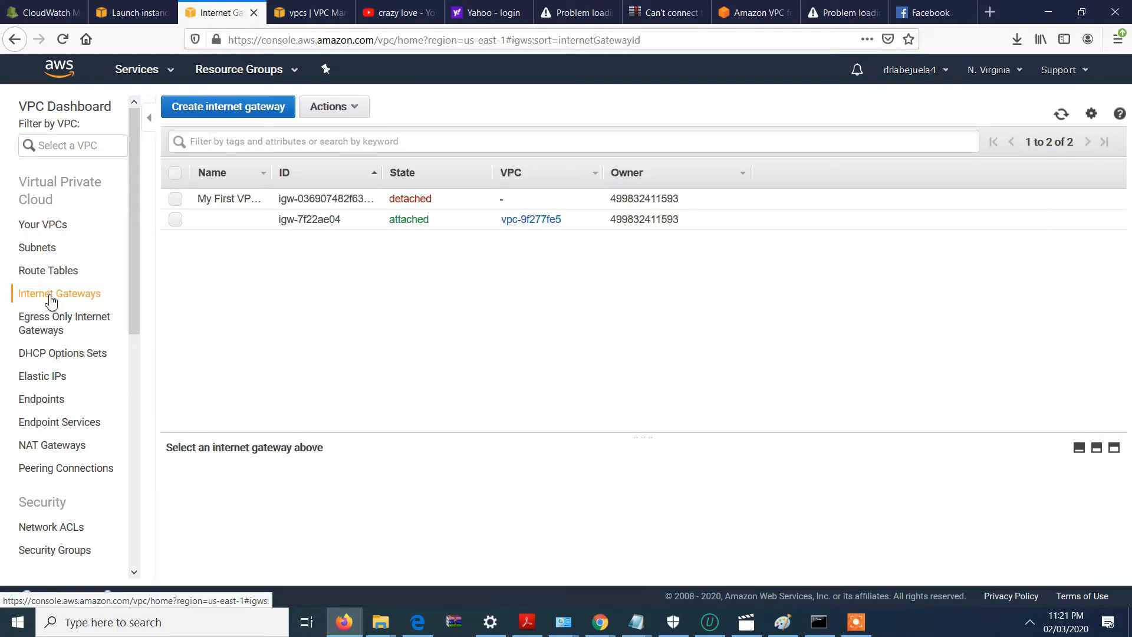
pyautogui.click(413, 198)
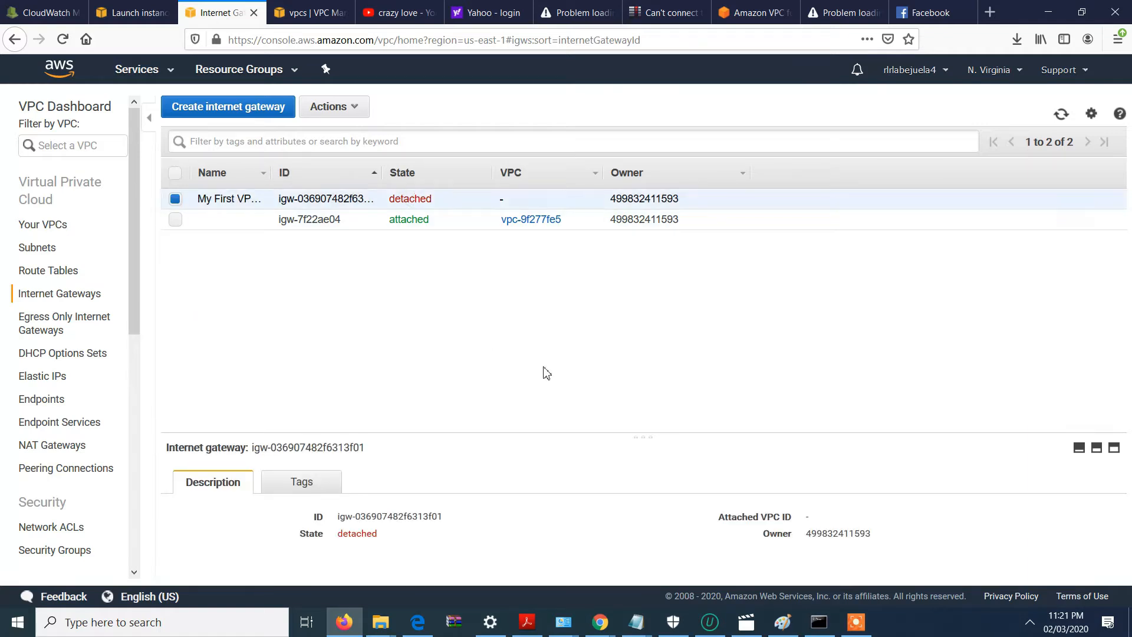
pyautogui.click(341, 107)
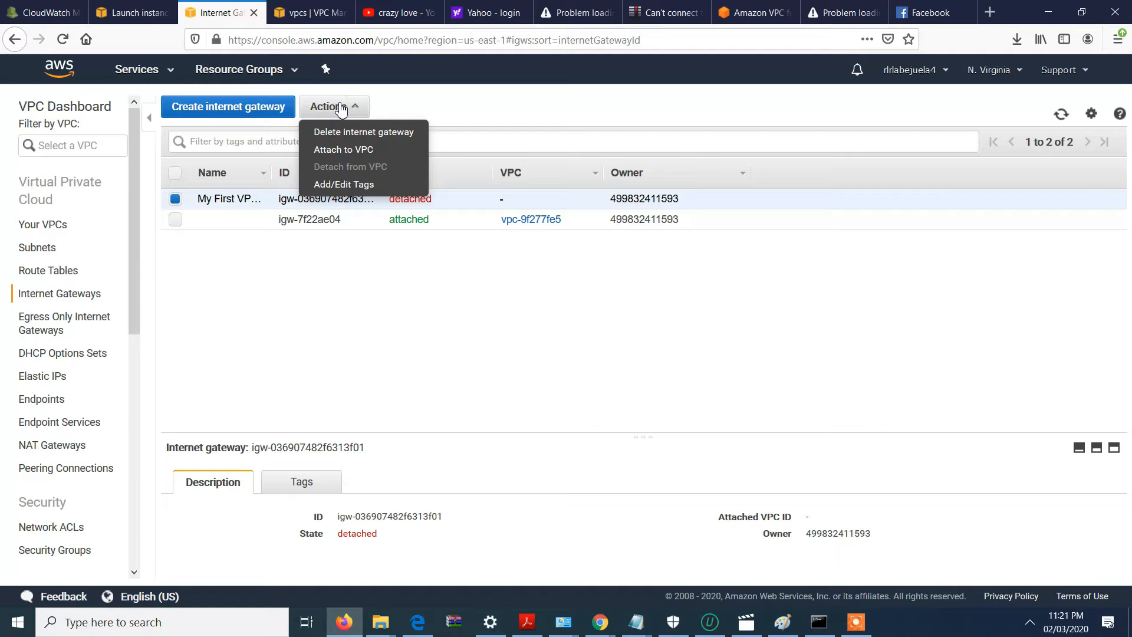
pyautogui.click(361, 151)
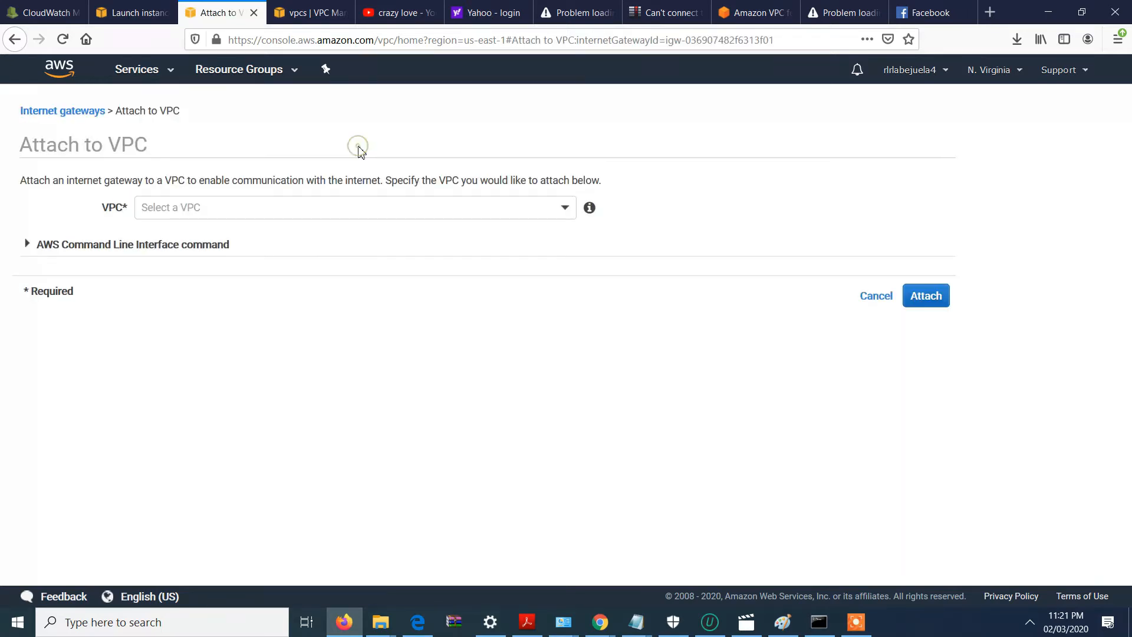
pyautogui.click(563, 212)
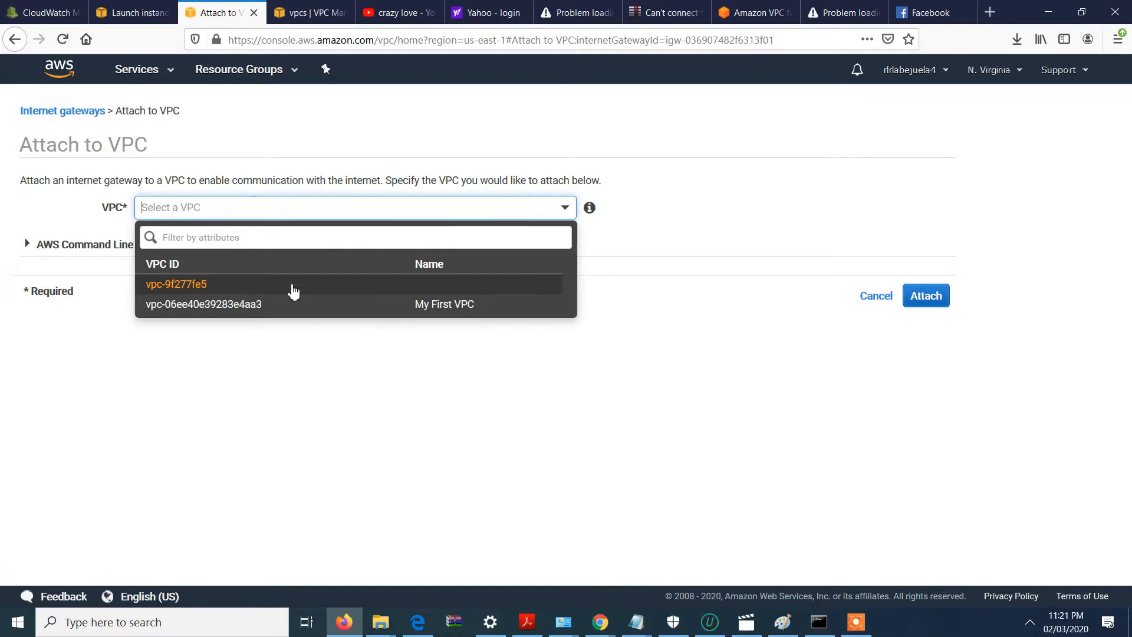
pyautogui.click(307, 306)
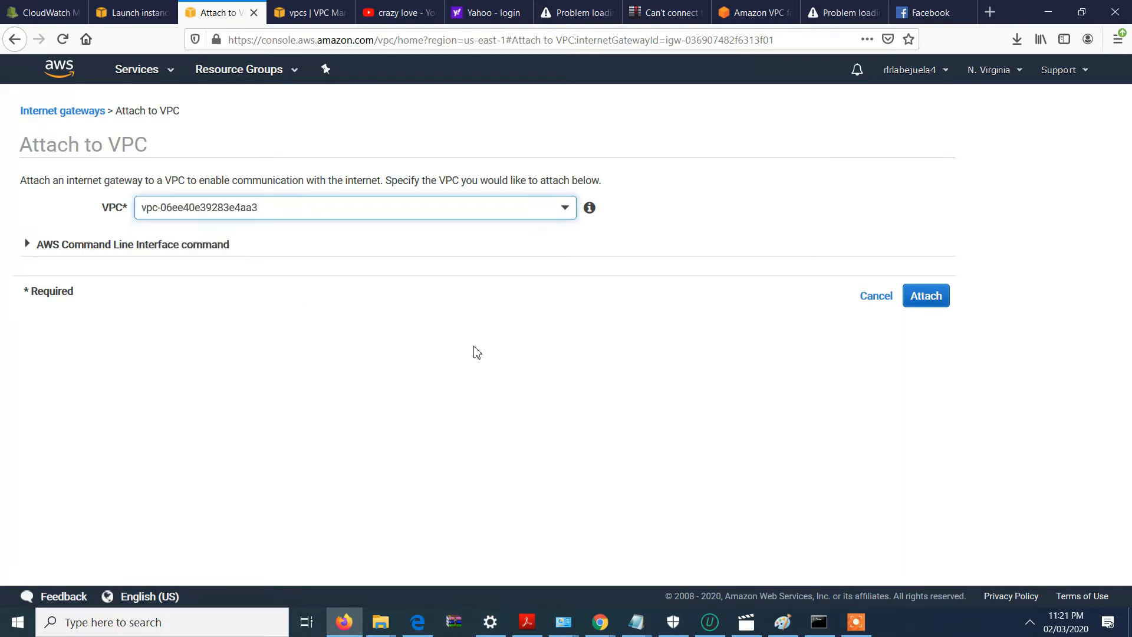
pyautogui.click(940, 295)
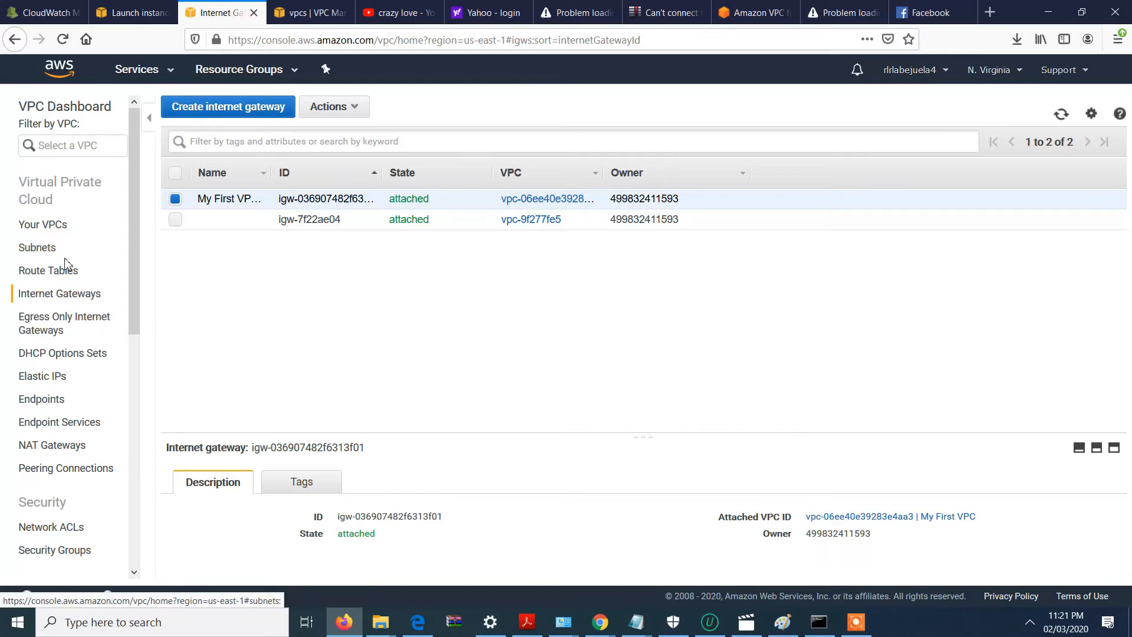
# Add a 0.0.0.0/0 route targeting the My First VPC -IG internet gateway to the My First VPC route table, and save the routes.
pyautogui.click(65, 274)
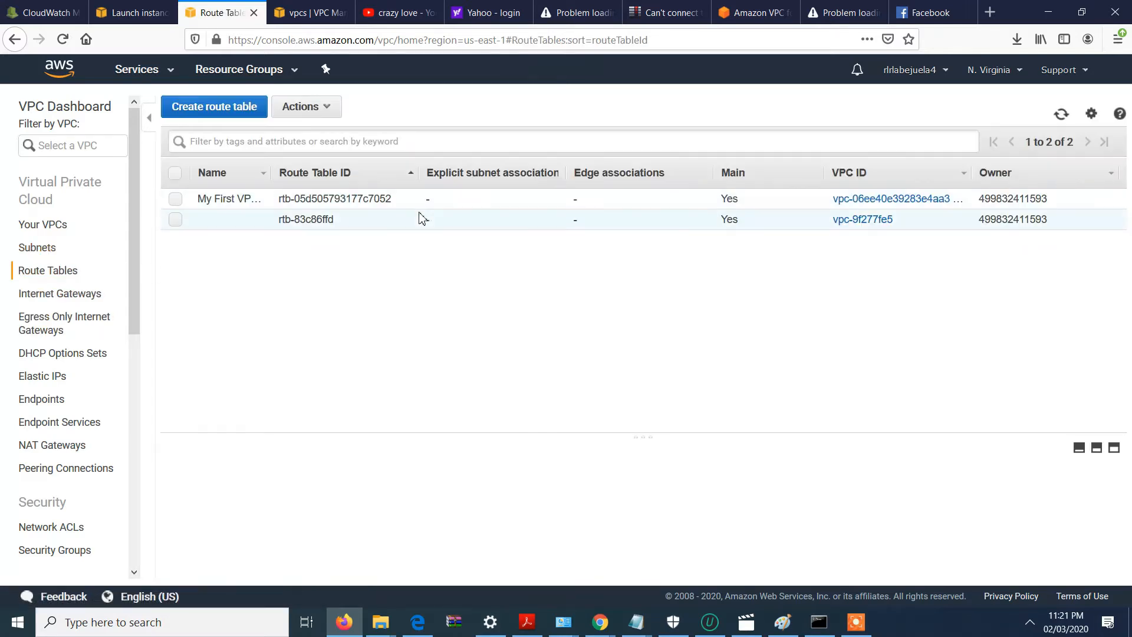
pyautogui.click(233, 198)
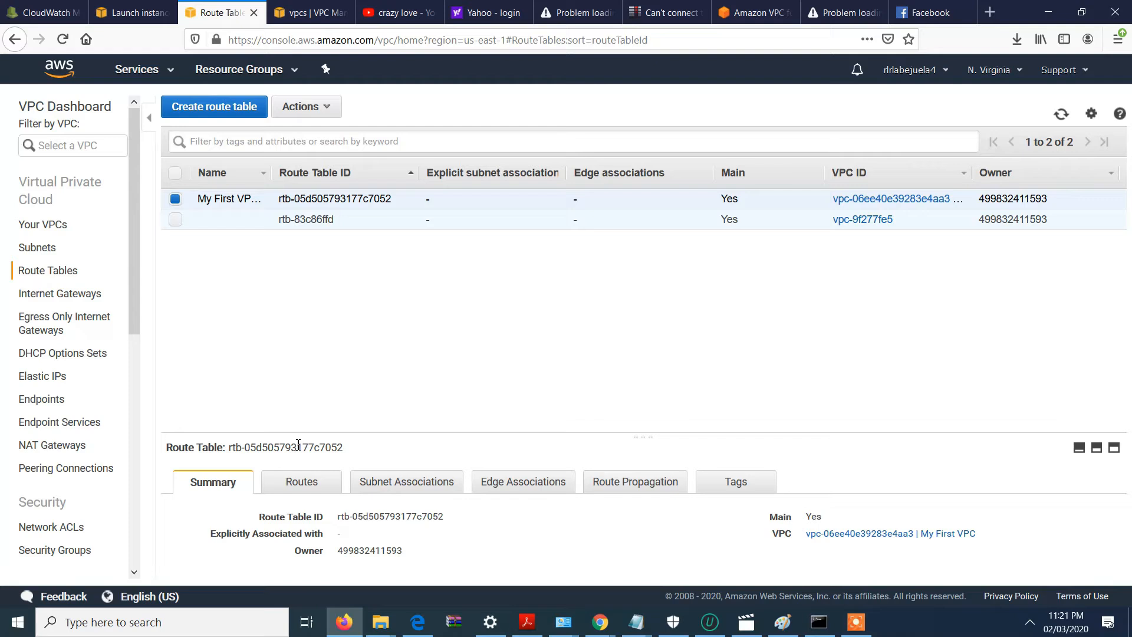
pyautogui.click(301, 481)
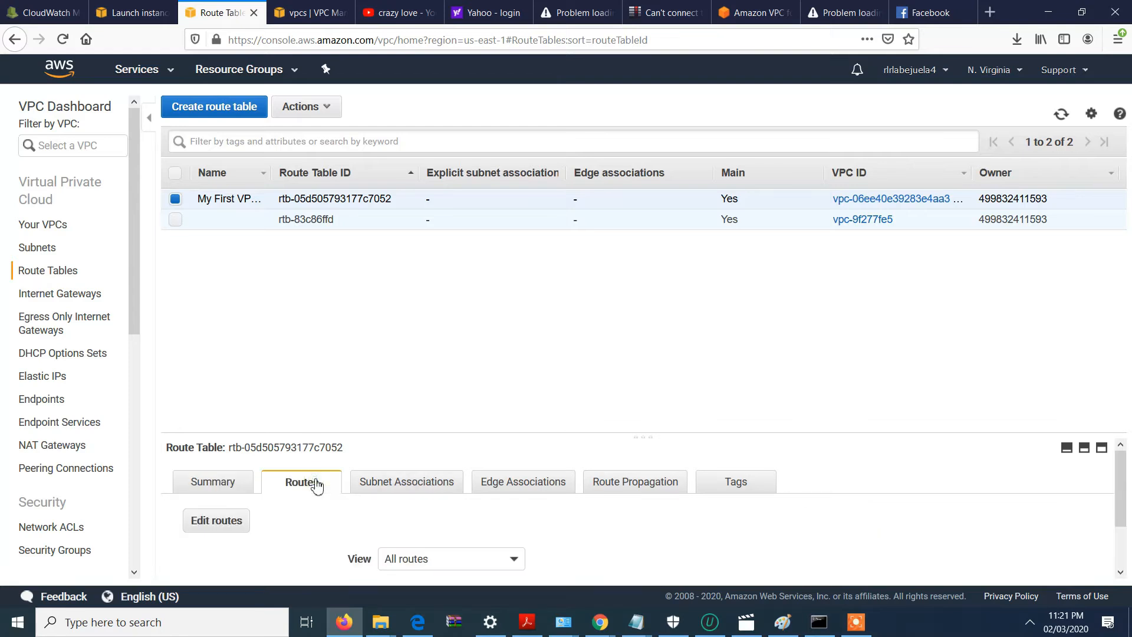
pyautogui.click(227, 524)
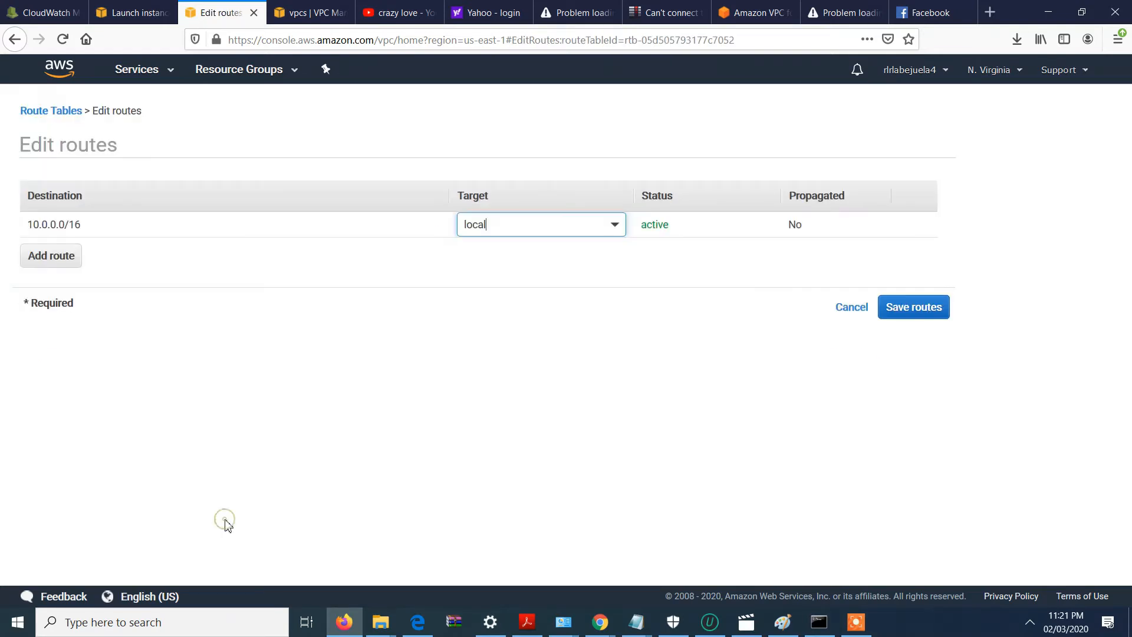
pyautogui.click(69, 257)
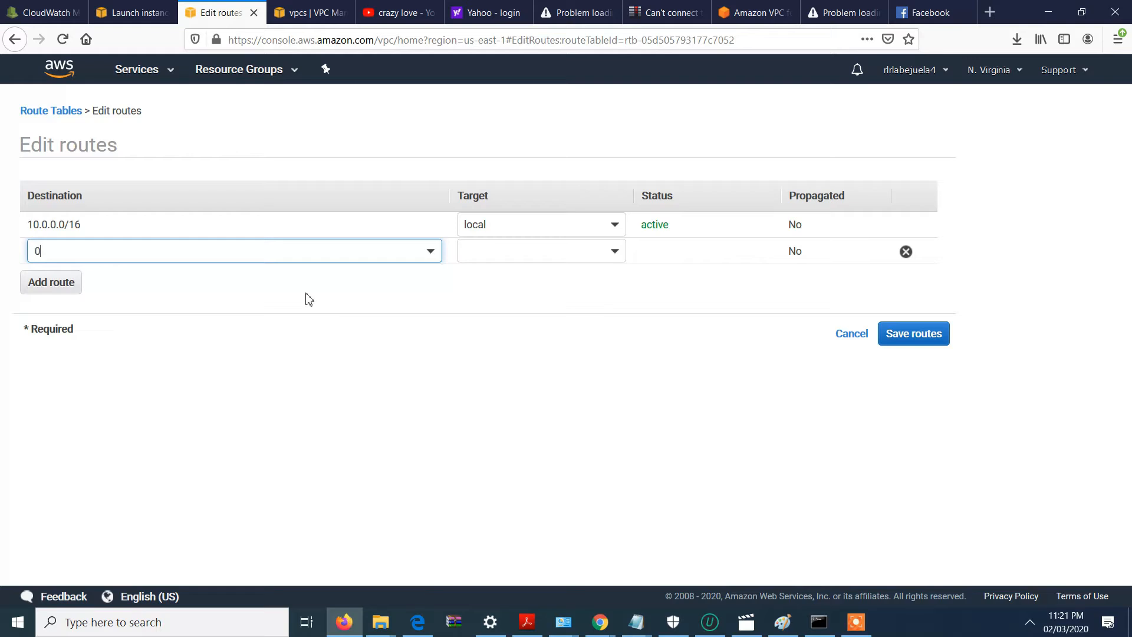
pyautogui.write('0.0.0.0/0')
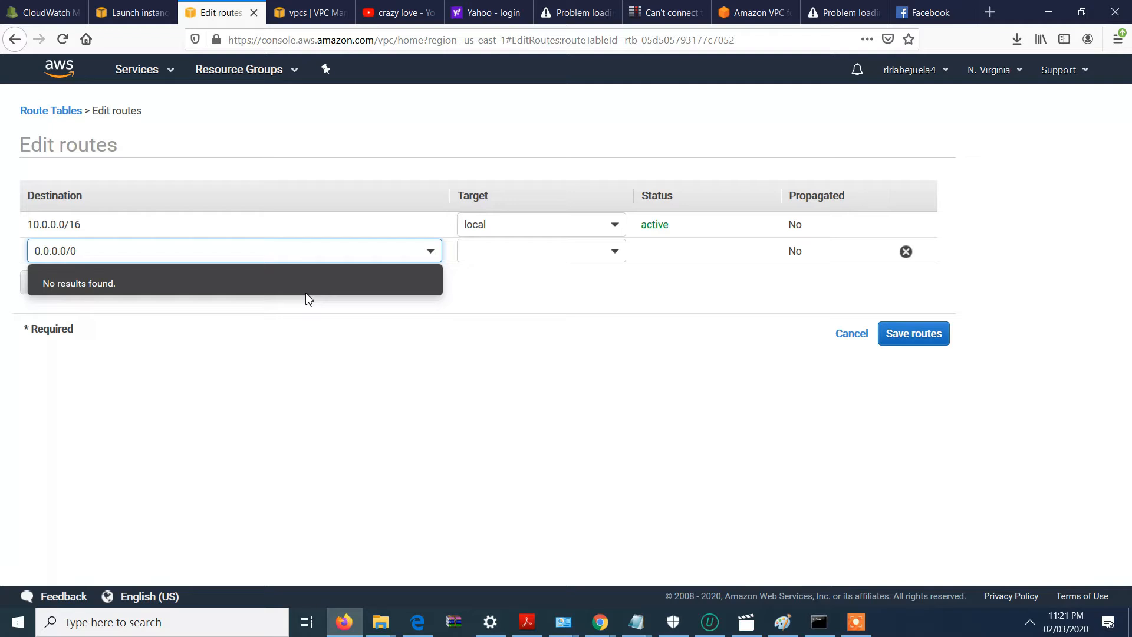
pyautogui.click(594, 248)
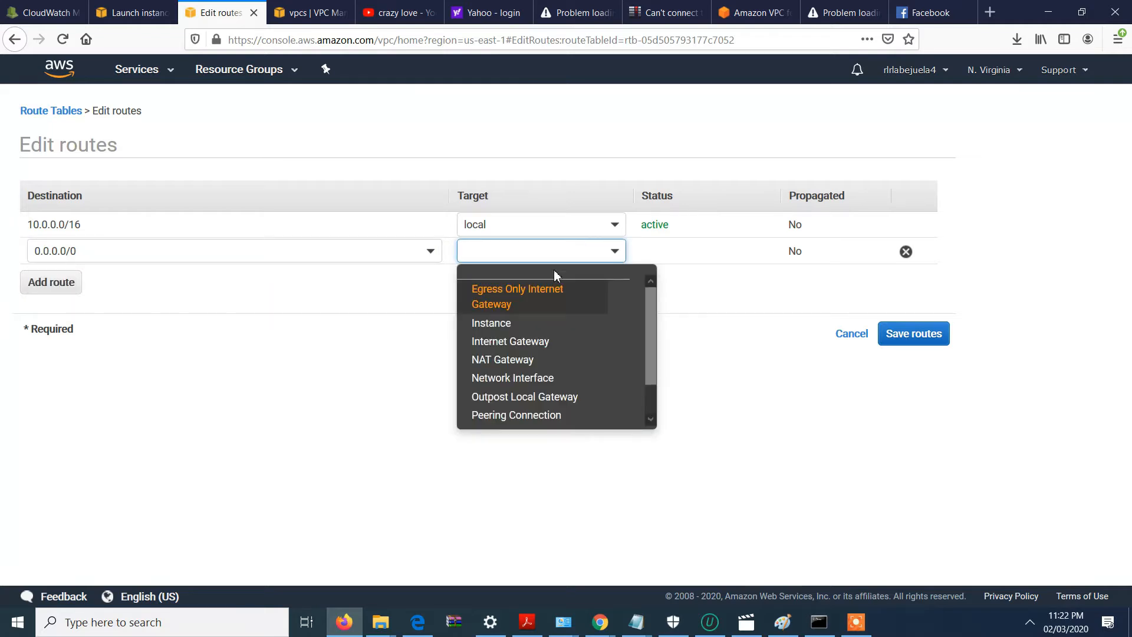
pyautogui.click(546, 343)
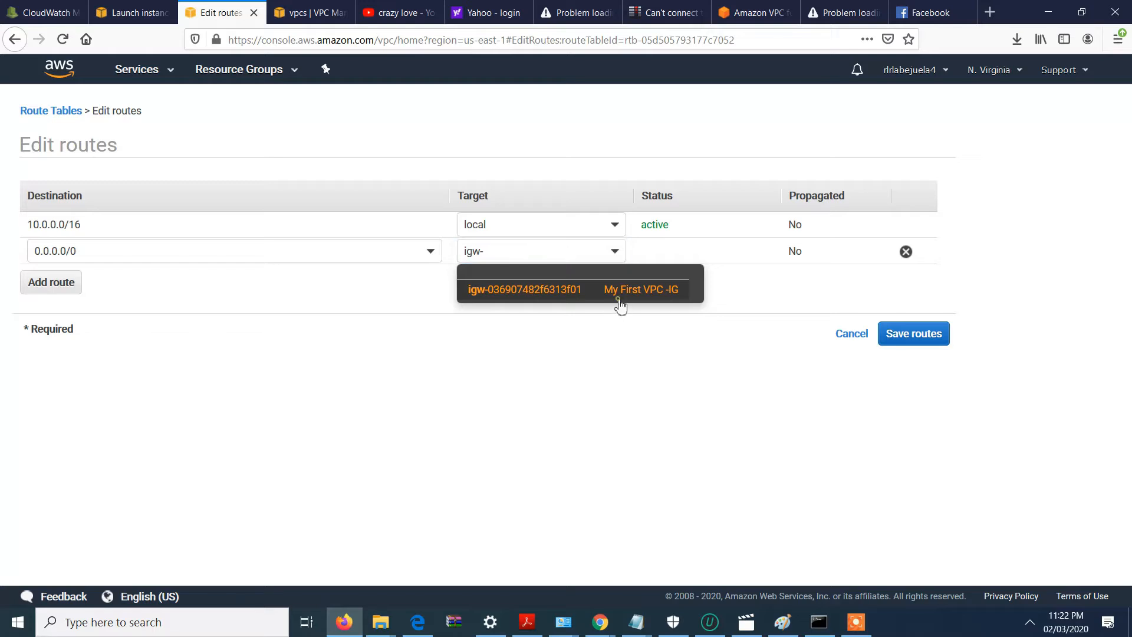
pyautogui.click(621, 291)
pyautogui.click(600, 247)
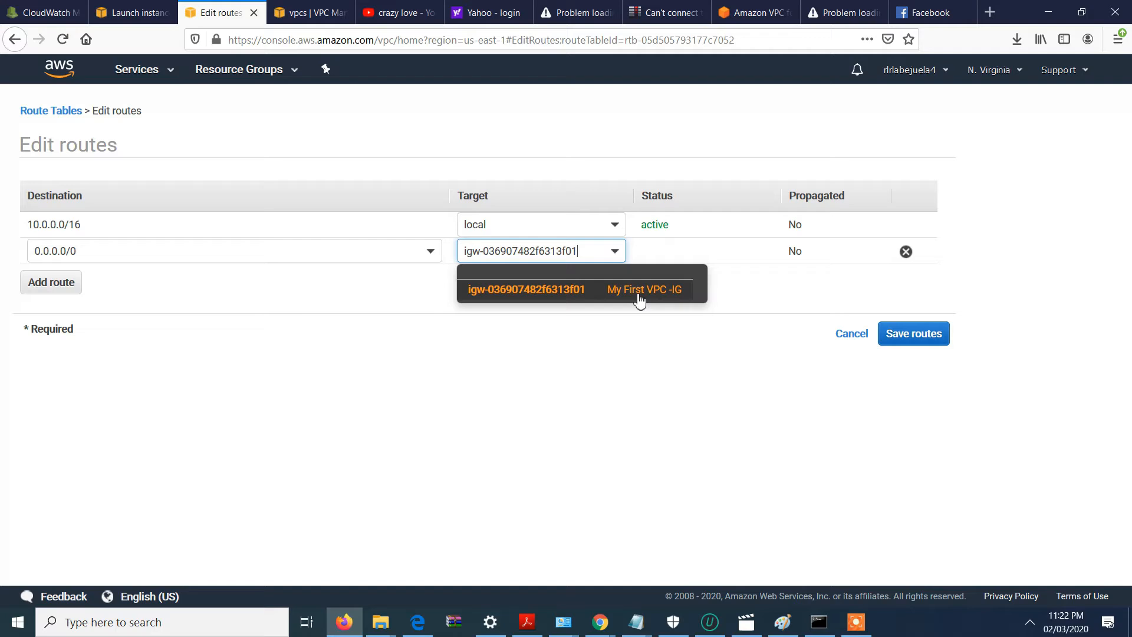
pyautogui.click(644, 342)
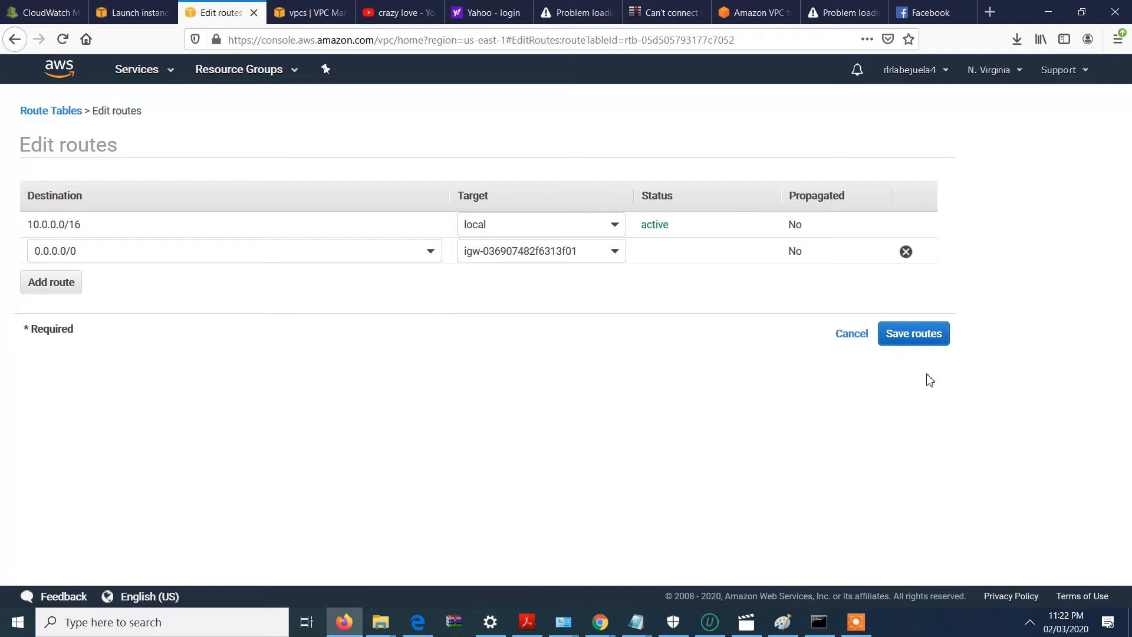
pyautogui.click(931, 342)
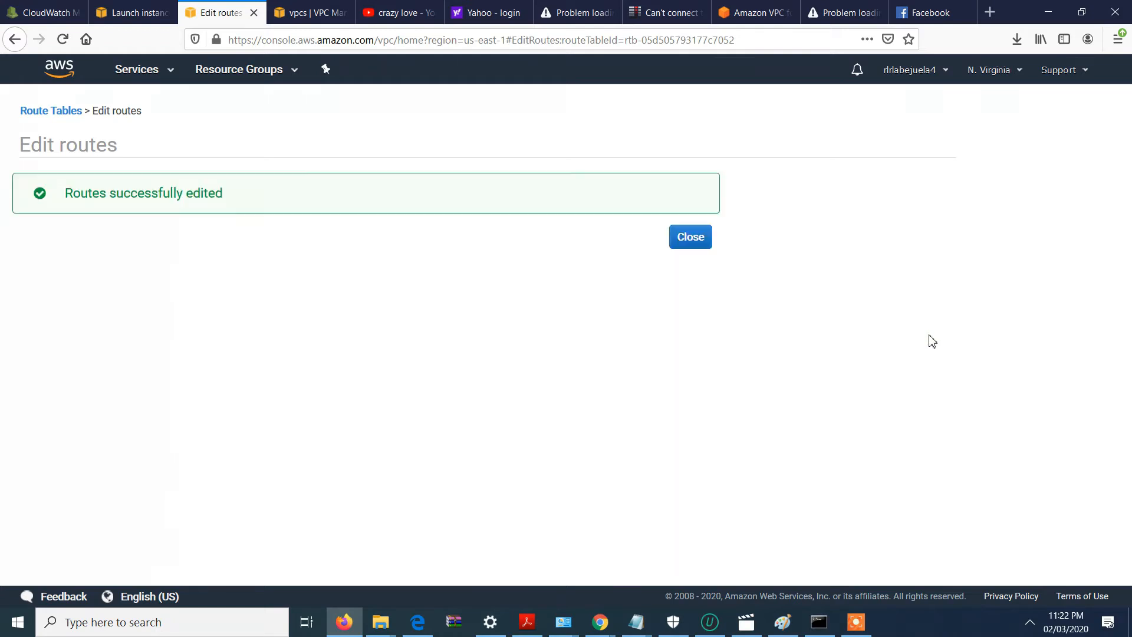
pyautogui.click(708, 244)
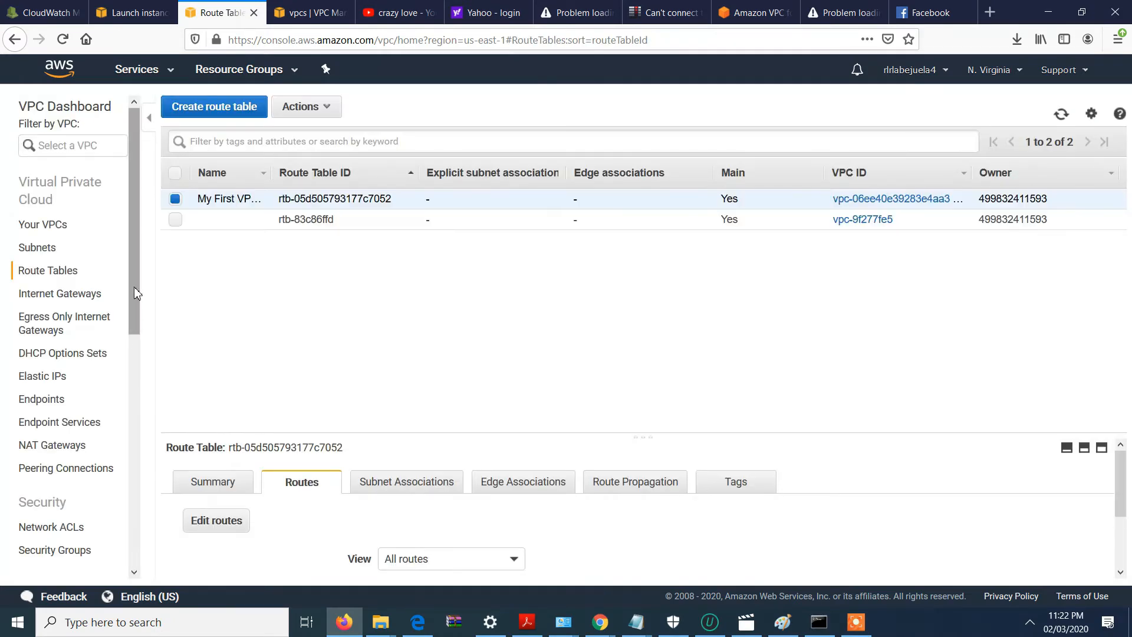
# Check the Elastic IPs, and examine the inbound and outbound rules of My First VPC's network ACL.
pyautogui.click(55, 376)
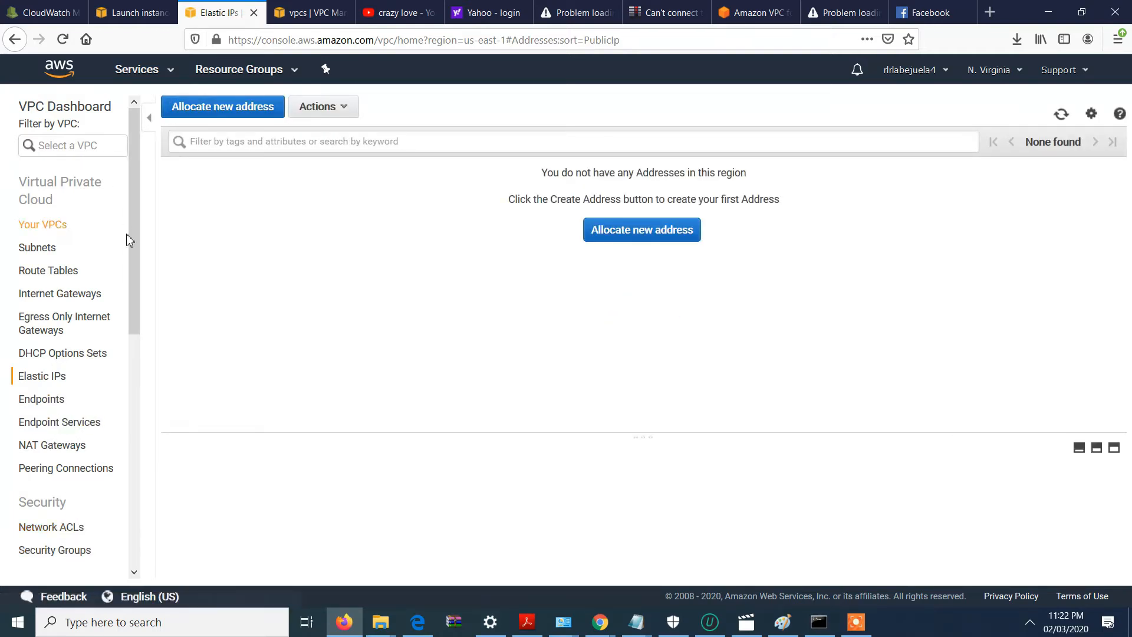
pyautogui.click(81, 553)
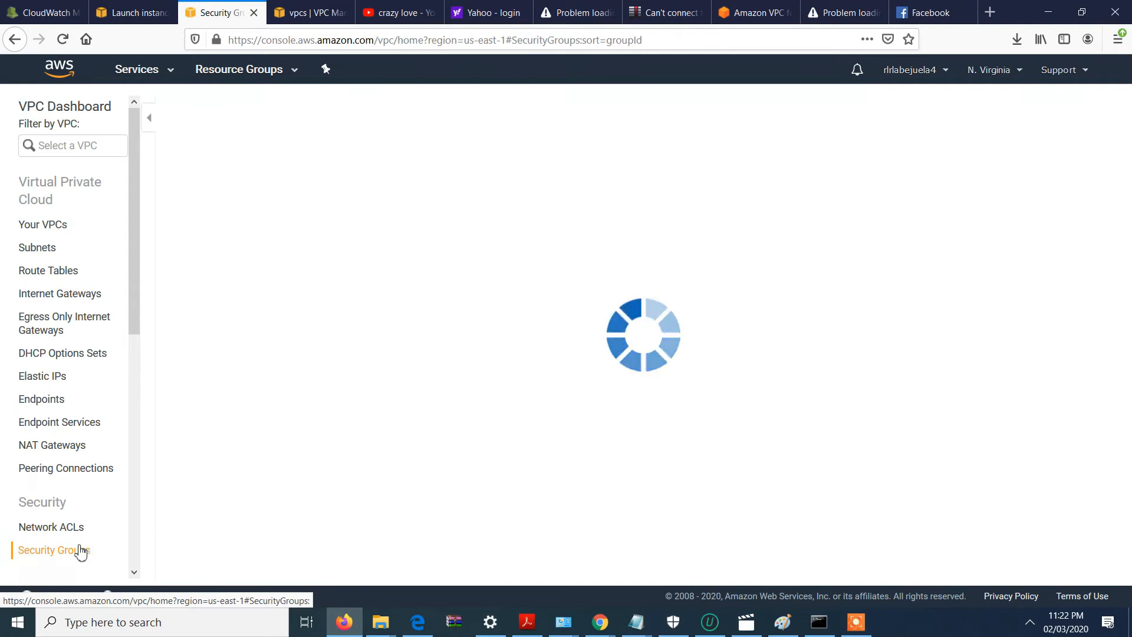
pyautogui.click(70, 528)
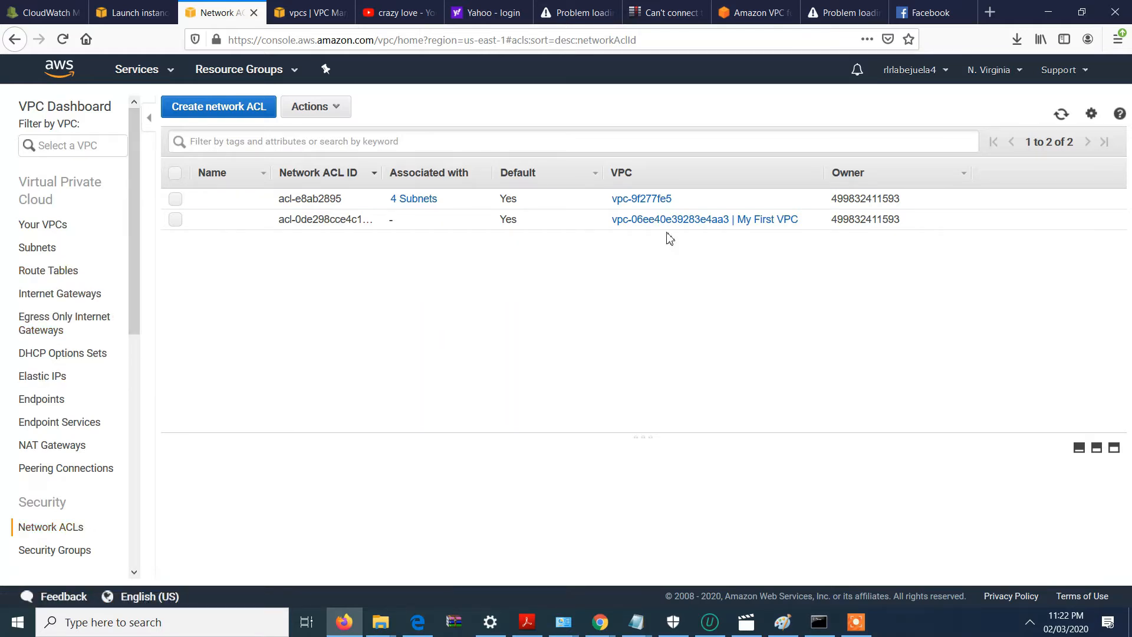
pyautogui.click(282, 220)
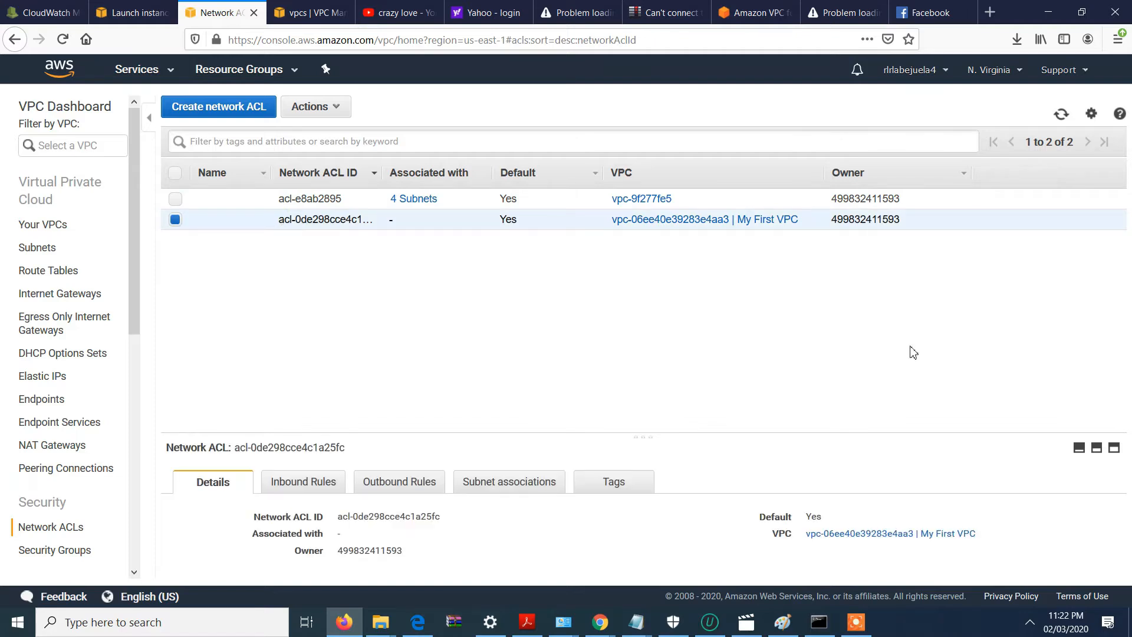
pyautogui.click(330, 487)
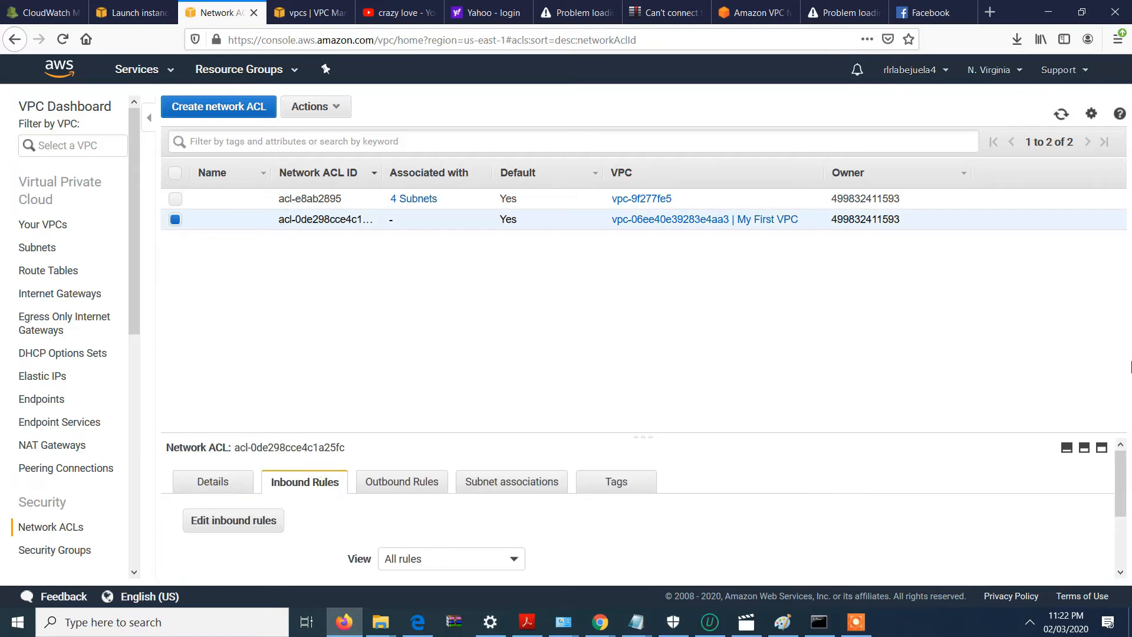
pyautogui.moveTo(1121, 466); pyautogui.dragTo(1120, 412)
pyautogui.click(399, 490)
pyautogui.click(309, 487)
pyautogui.moveTo(1121, 480)
pyautogui.mouseDown()
pyautogui.moveTo(1119, 560)
pyautogui.moveTo(1117, 397)
pyautogui.mouseUp()
# Examine the inbound rules of the default VPC's network ACL for comparison, and clear the ACL selection.
pyautogui.click(215, 200)
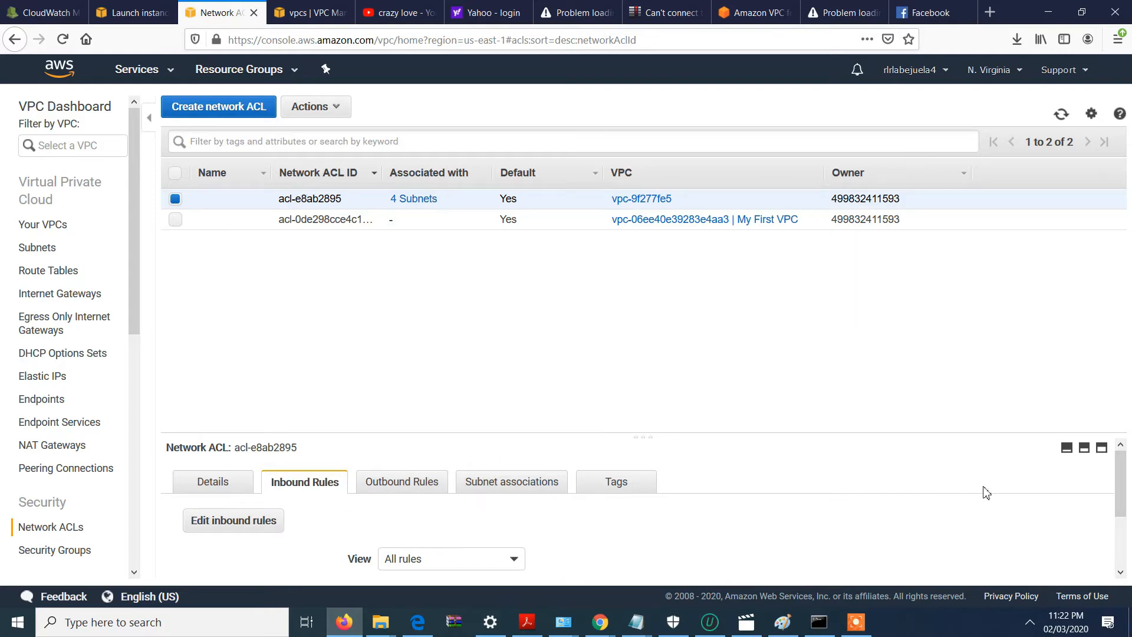
pyautogui.moveTo(1122, 479); pyautogui.dragTo(1114, 366)
pyautogui.click(175, 220)
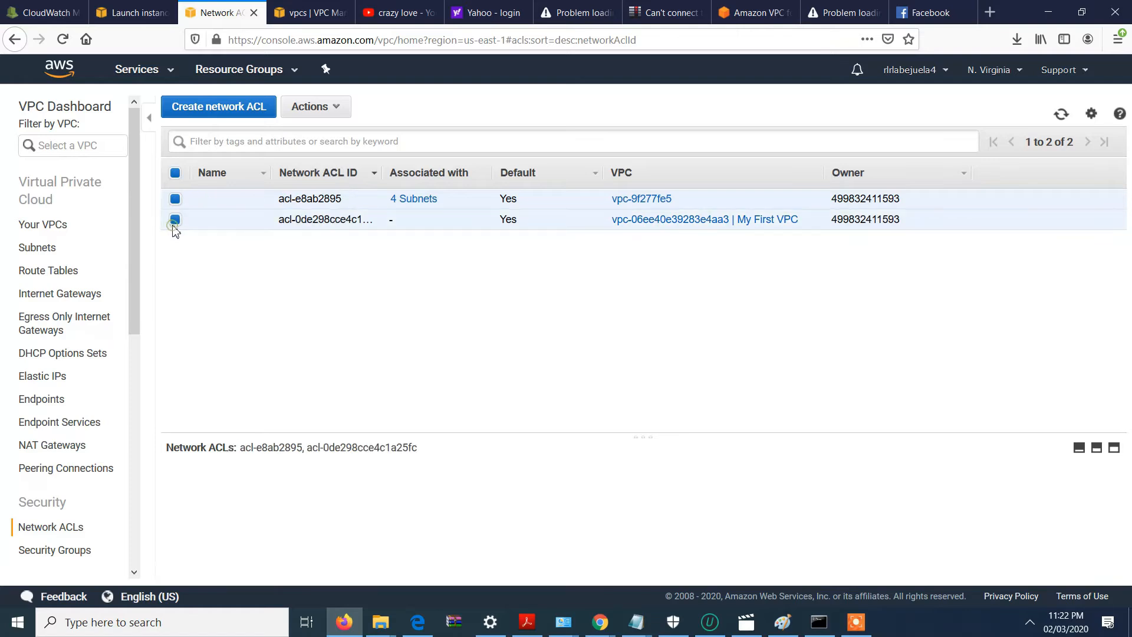
pyautogui.click(175, 199)
pyautogui.click(175, 220)
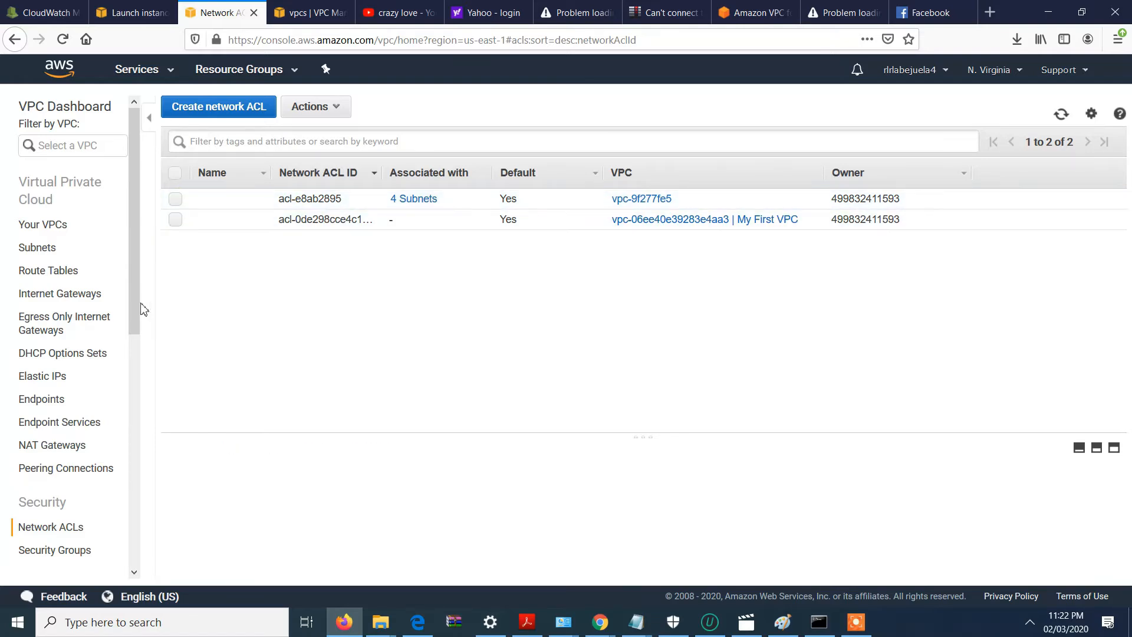
# Review the lists of security groups, VPCs and subnets in the region.
pyautogui.click(47, 550)
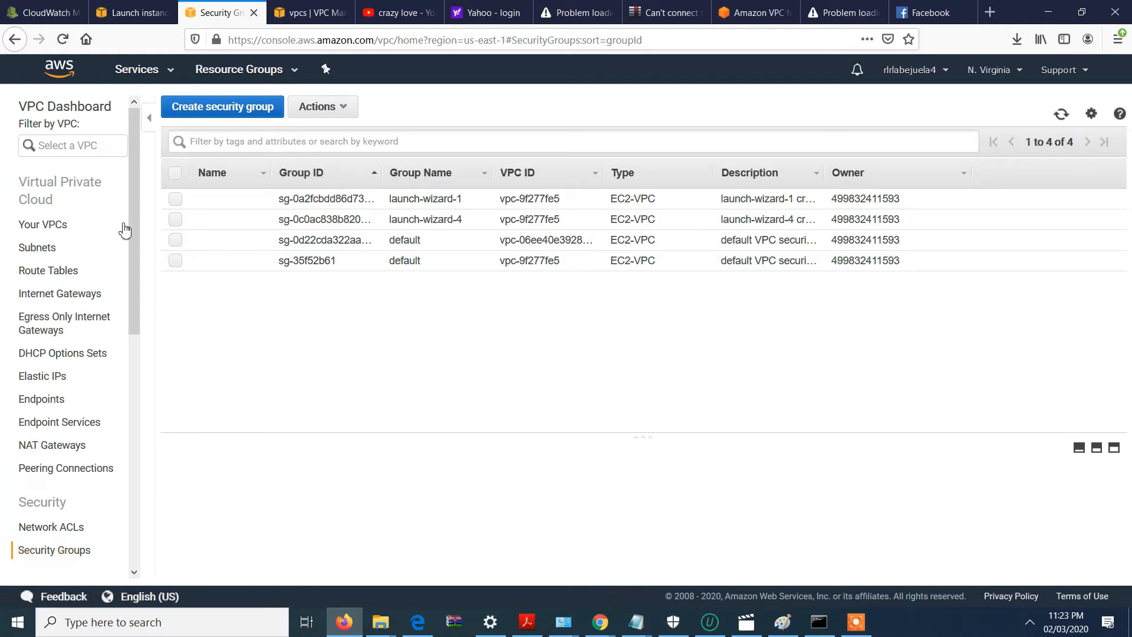
pyautogui.click(43, 227)
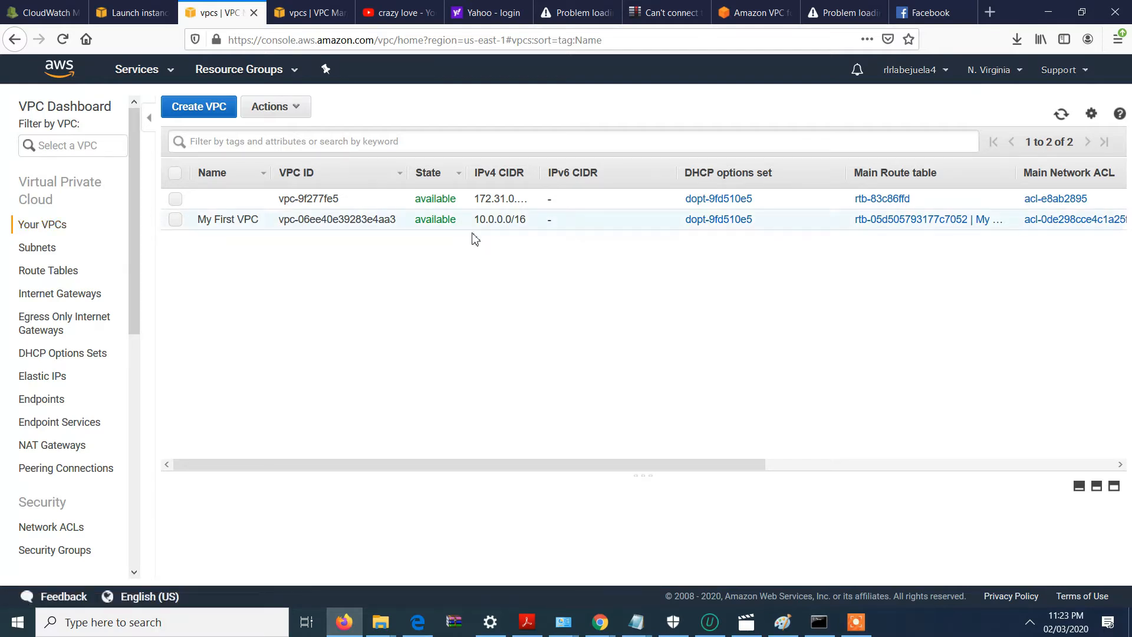
pyautogui.click(59, 246)
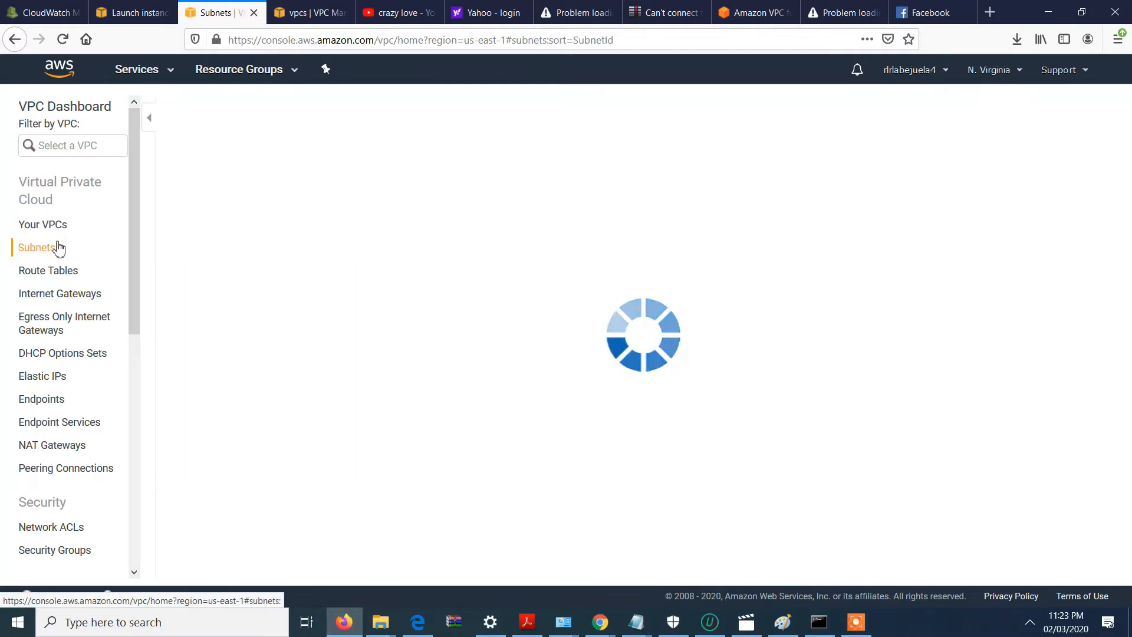
# Start a new subnet from the instance launch wizard, named Web Server, in My First VPC with no availability zone preference.
pyautogui.click(133, 12)
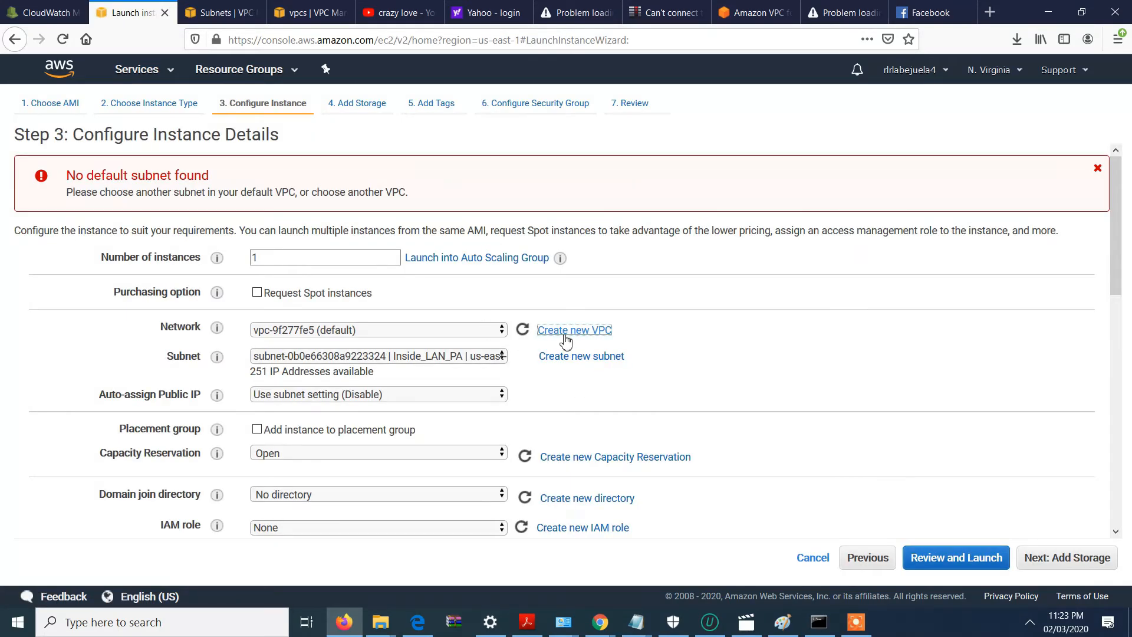
pyautogui.click(587, 359)
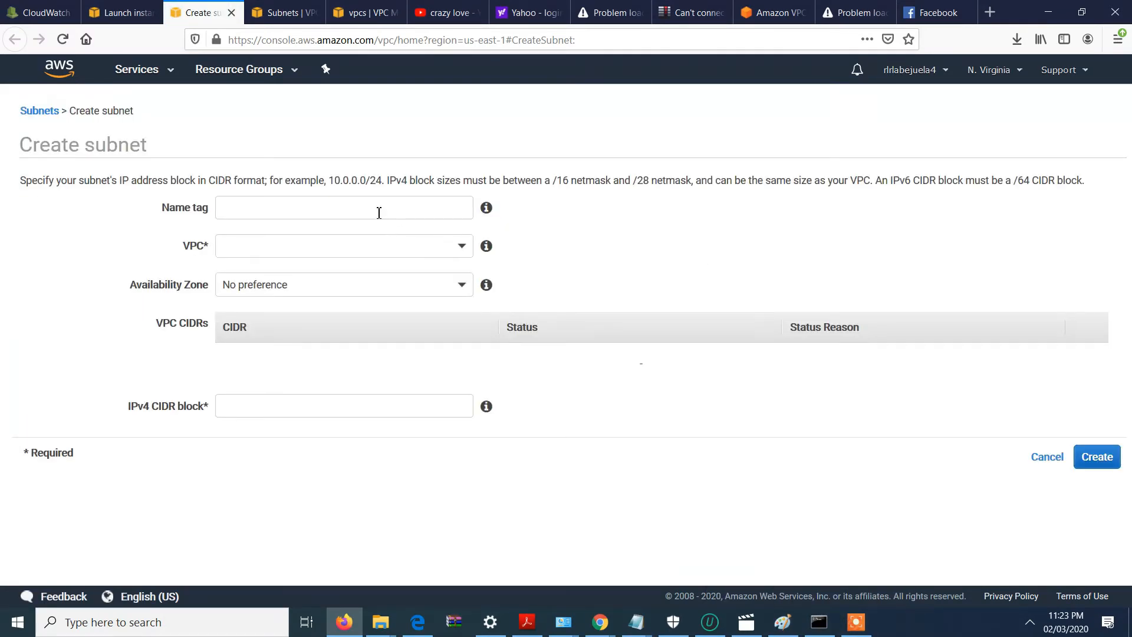
pyautogui.click(375, 205)
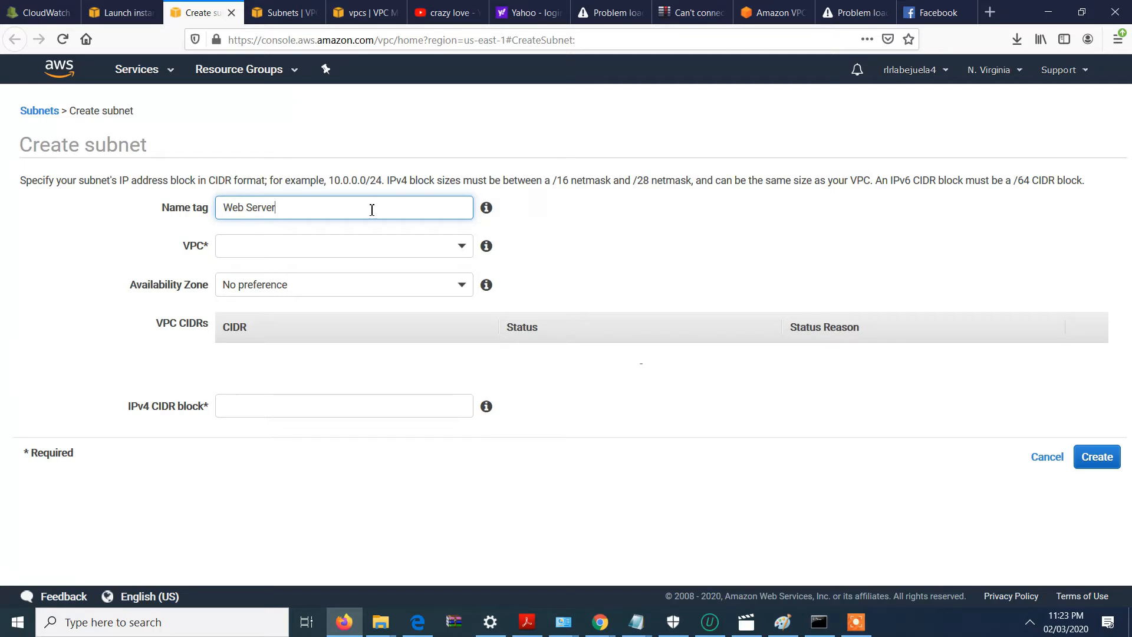
pyautogui.click(461, 245)
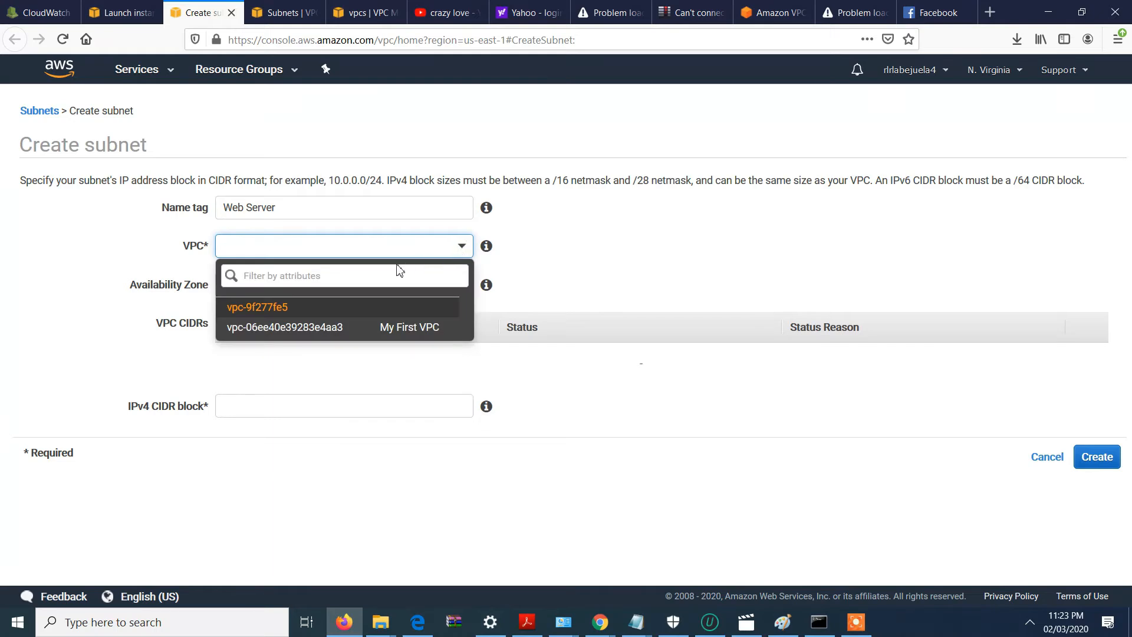
pyautogui.click(397, 326)
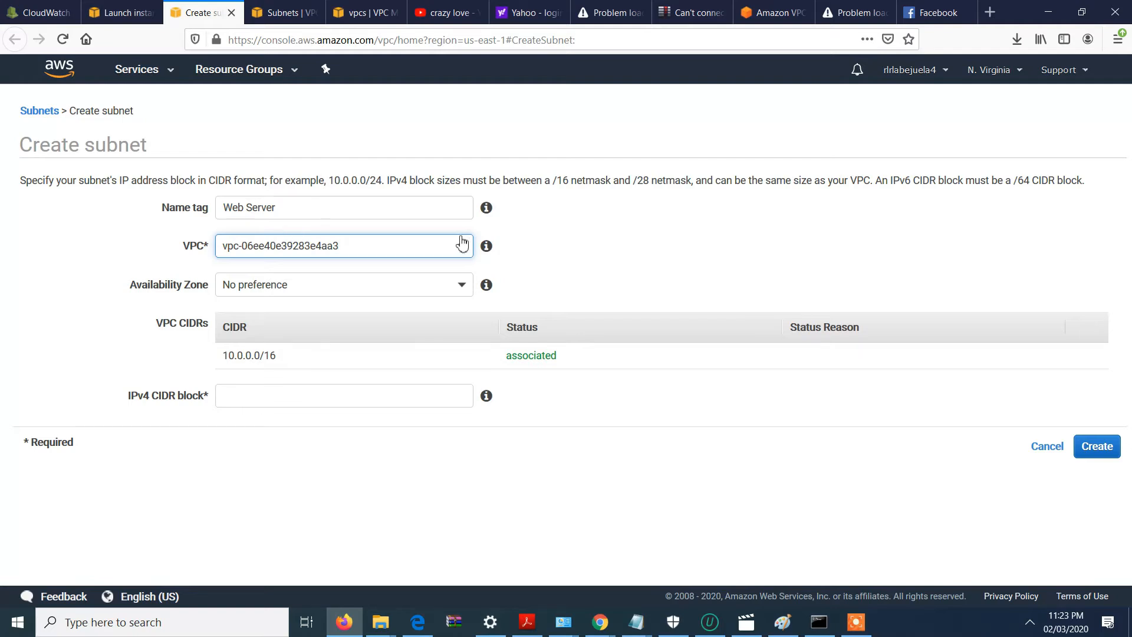
pyautogui.click(413, 288)
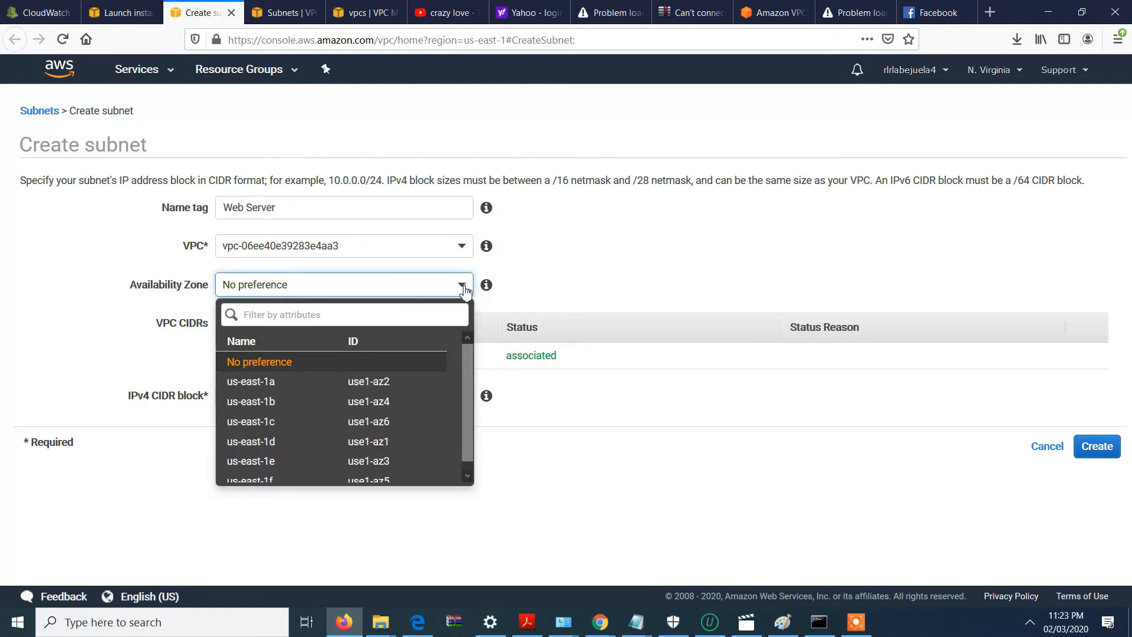
pyautogui.click(713, 234)
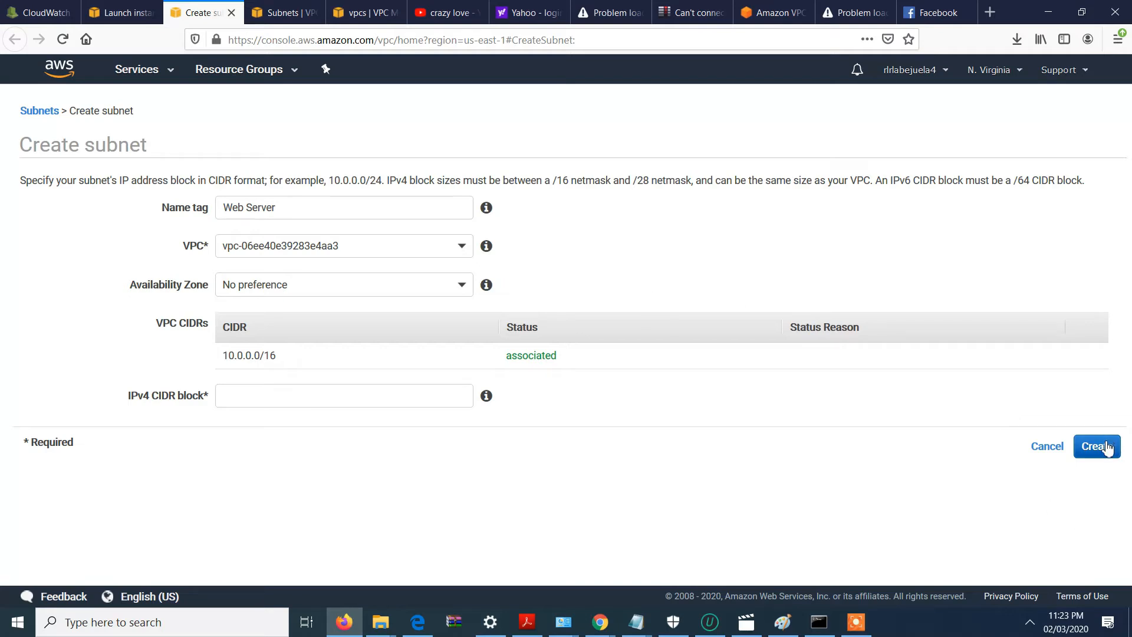
# Set the Web Server subnet's IPv4 CIDR block to 10.0.0.0/24 and create the subnet.
pyautogui.click(305, 392)
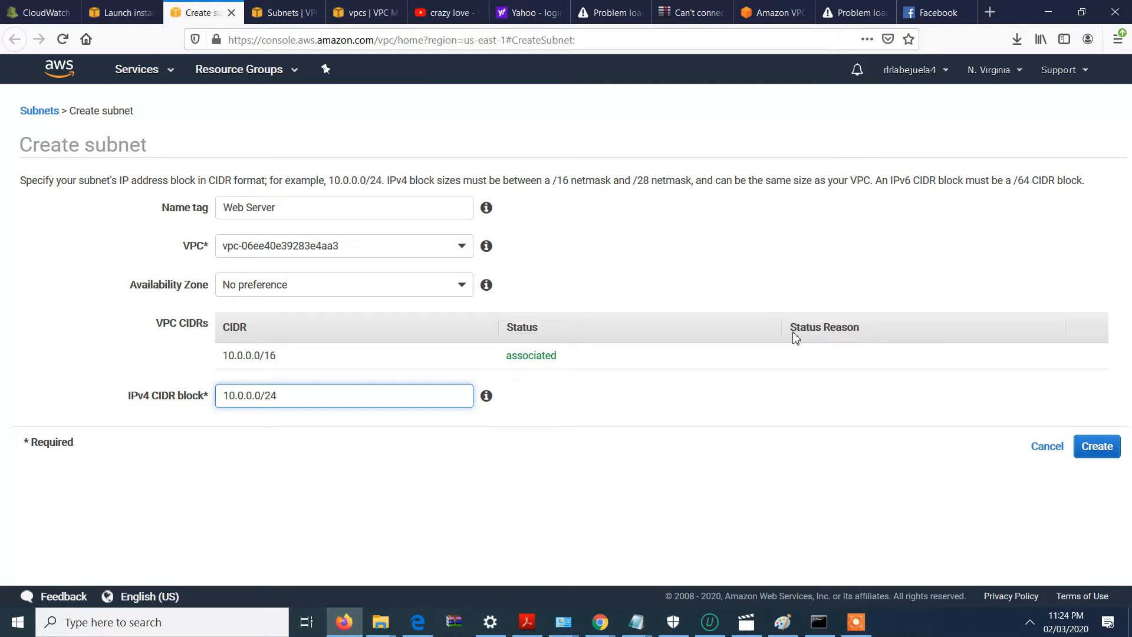
pyautogui.click(1098, 446)
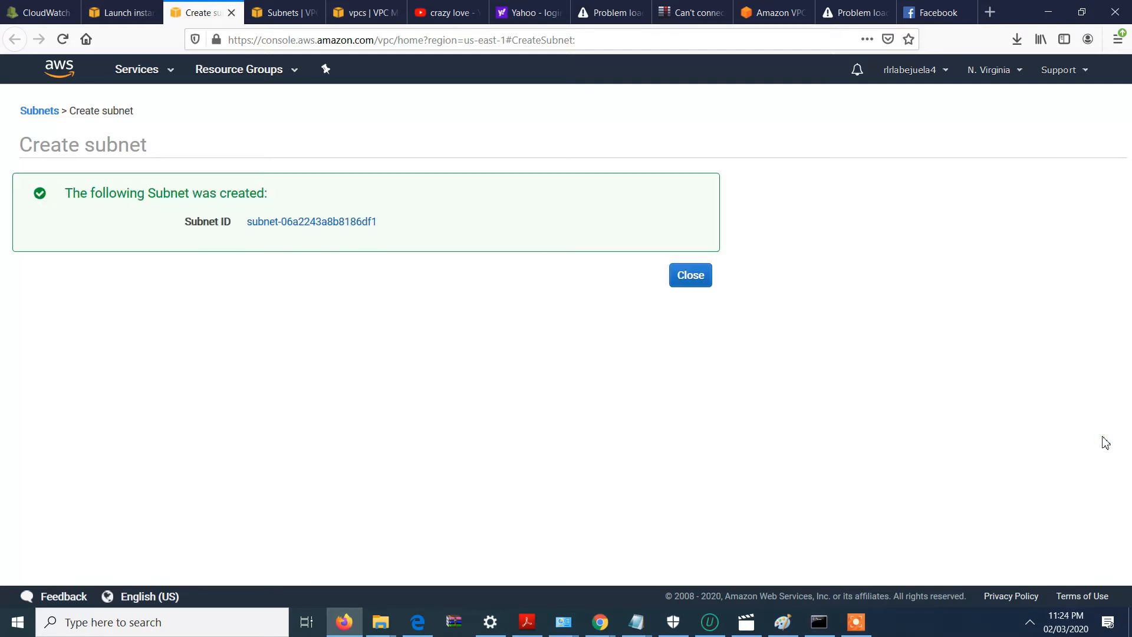
pyautogui.click(707, 276)
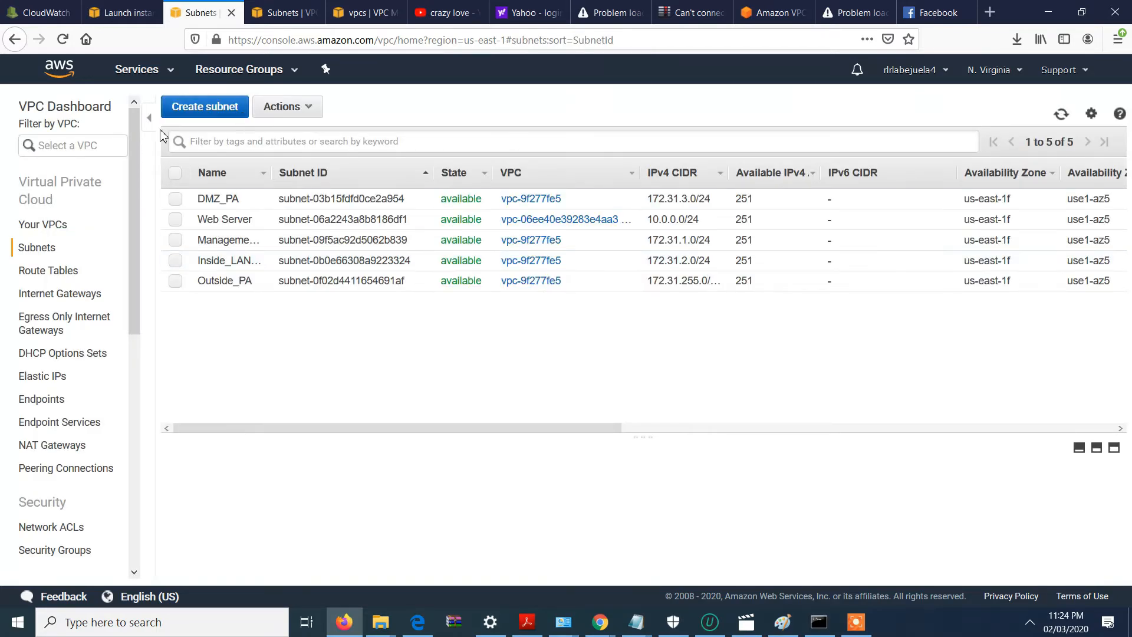
# Reload the instance launch wizard, choose Microsoft Windows Server 2019 Base with the t2.micro type, and proceed to the instance details.
pyautogui.click(130, 13)
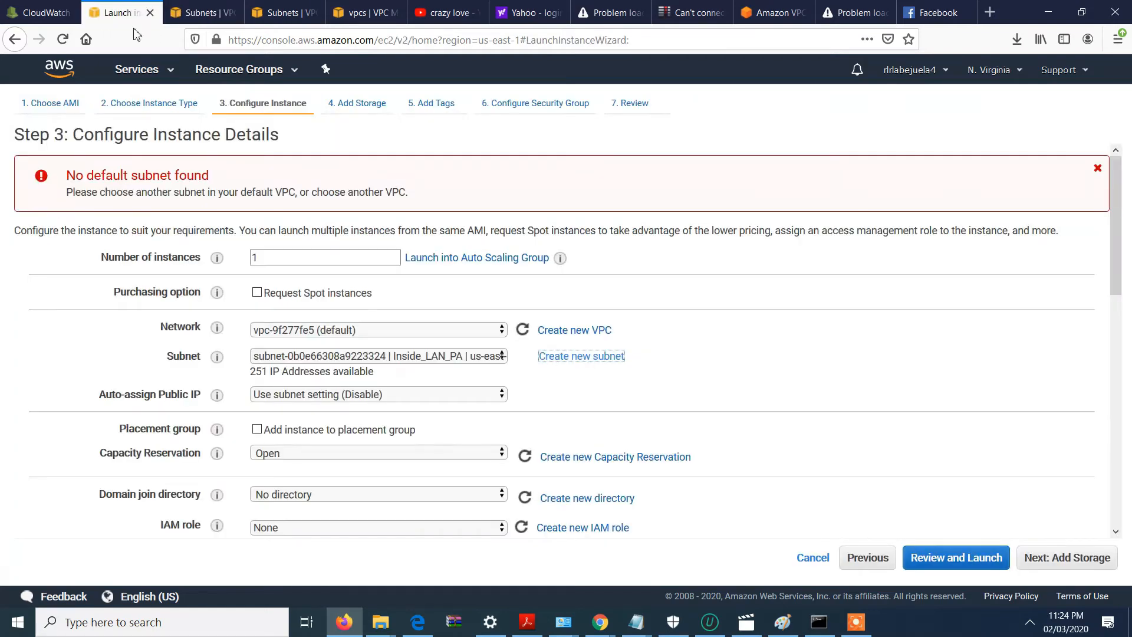
pyautogui.click(391, 330)
pyautogui.click(386, 329)
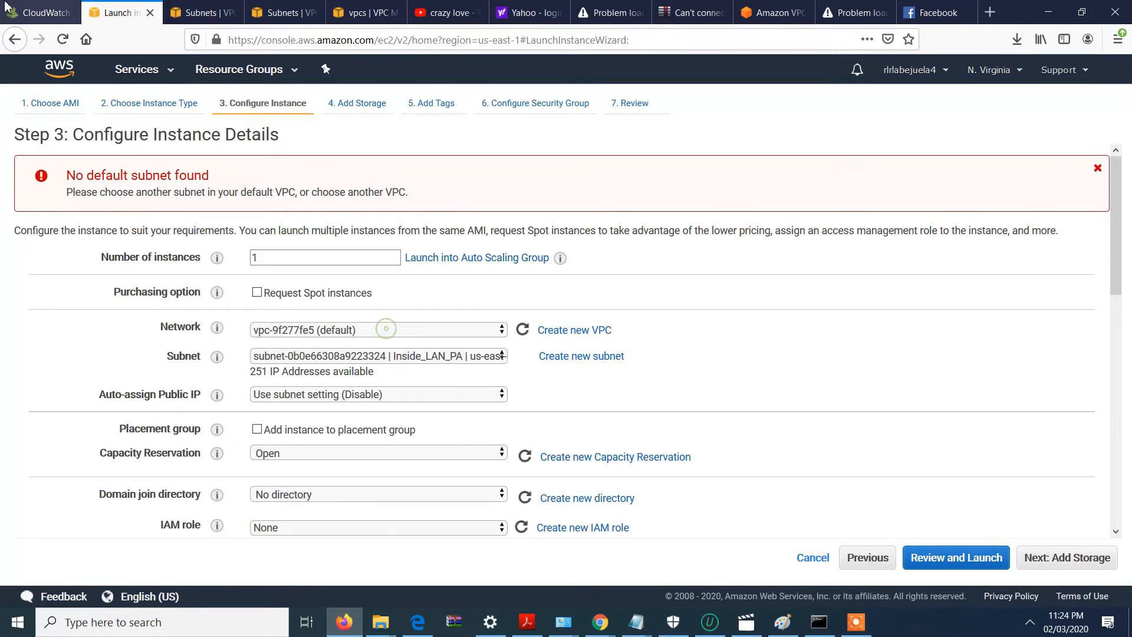
pyautogui.click(62, 40)
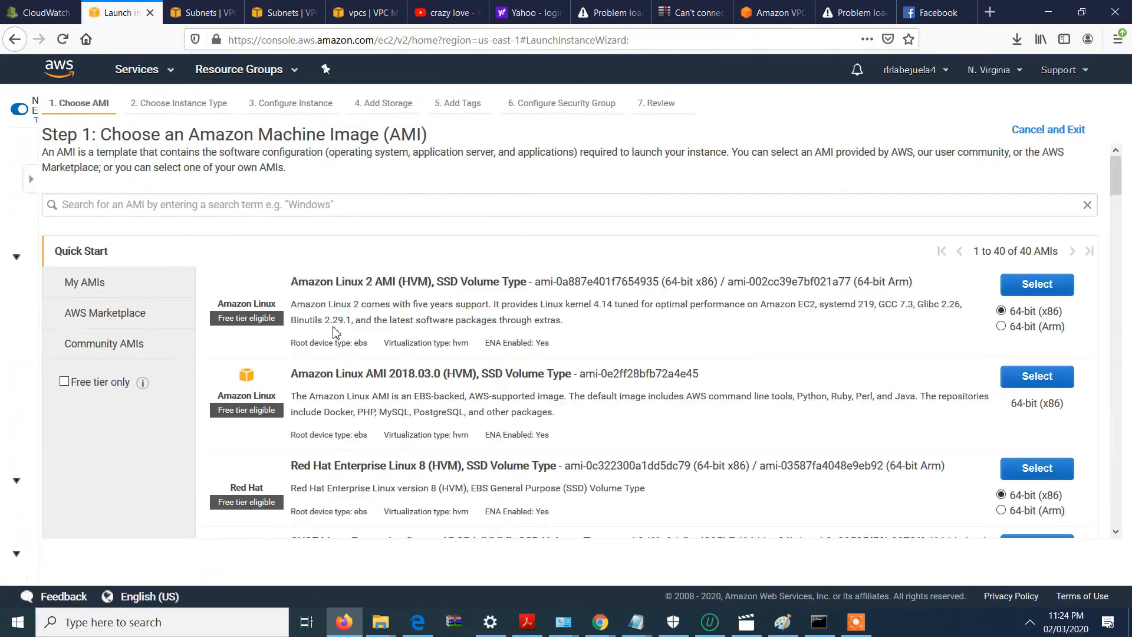
pyautogui.moveTo(1117, 171); pyautogui.dragTo(1120, 227)
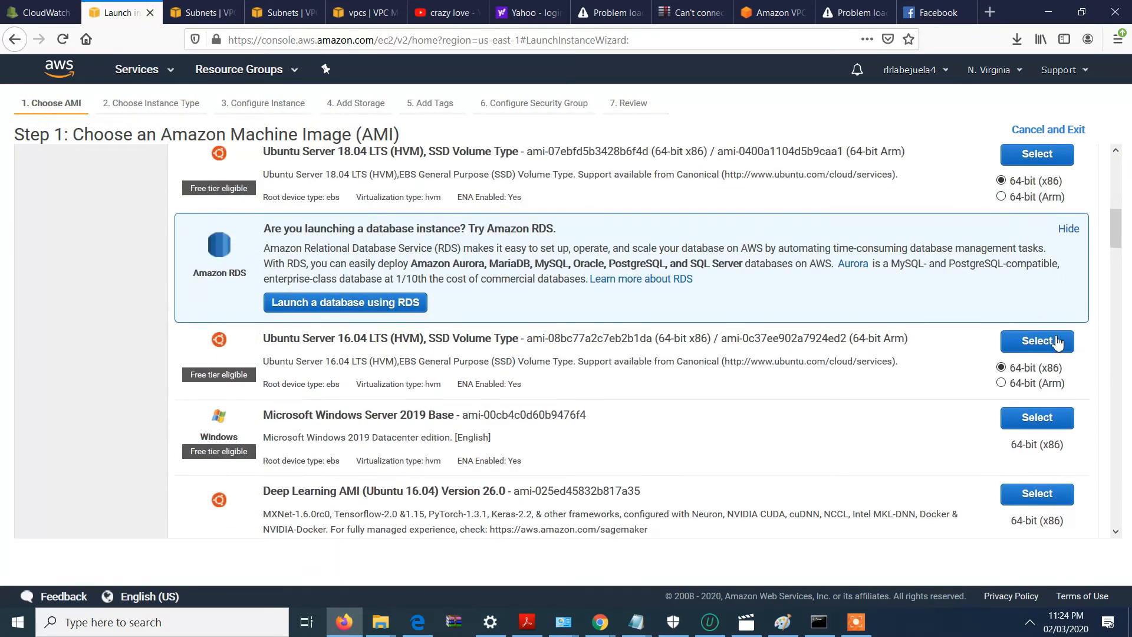
pyautogui.click(1048, 416)
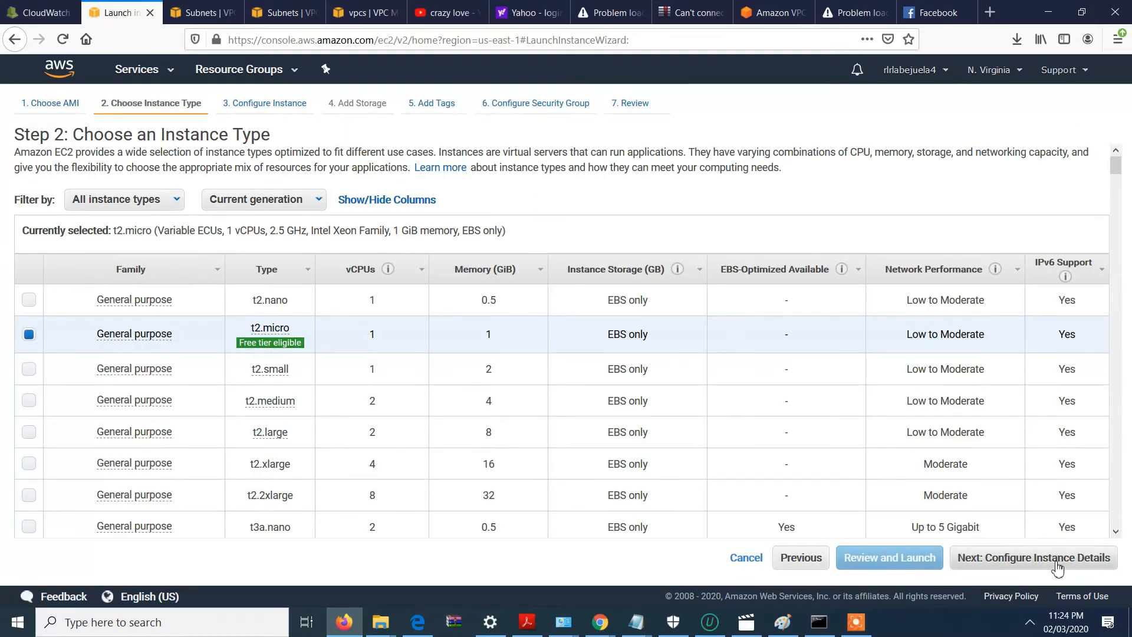
pyautogui.click(1055, 563)
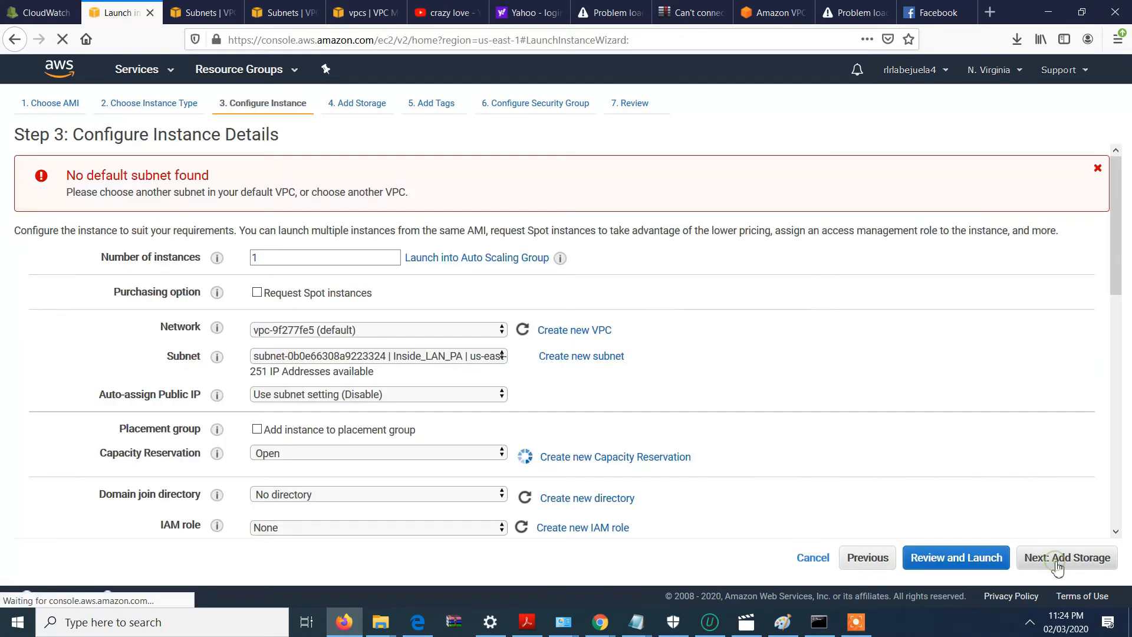
# Place the instance in My First VPC and the Web Server subnet, with auto-assign public IP enabled.
pyautogui.click(475, 329)
pyautogui.click(452, 364)
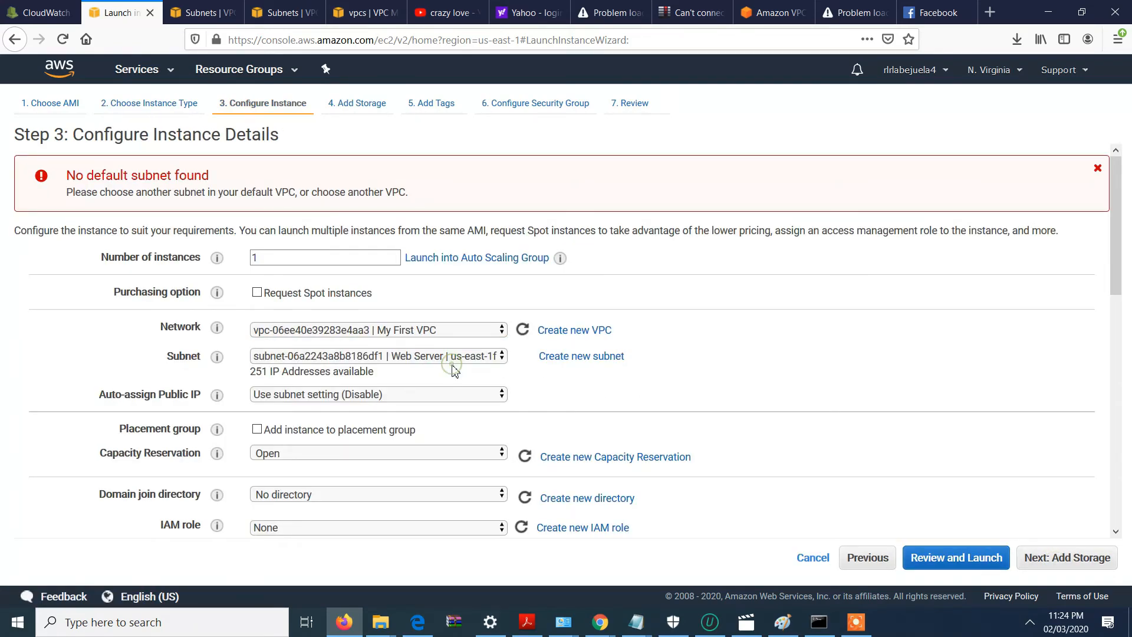
pyautogui.click(459, 361)
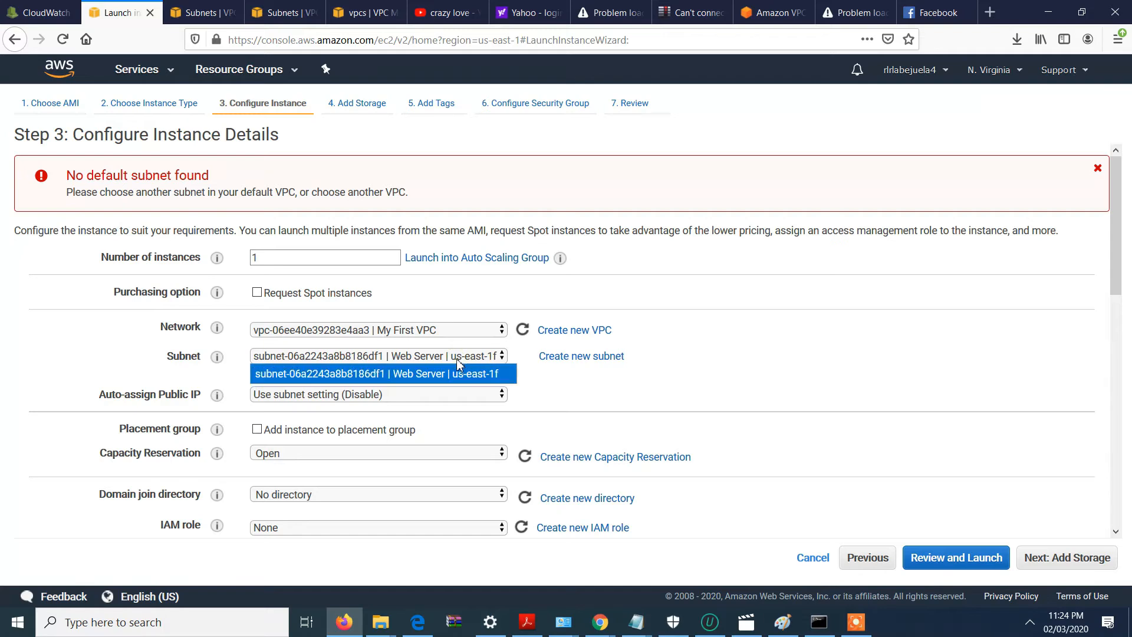
pyautogui.click(460, 383)
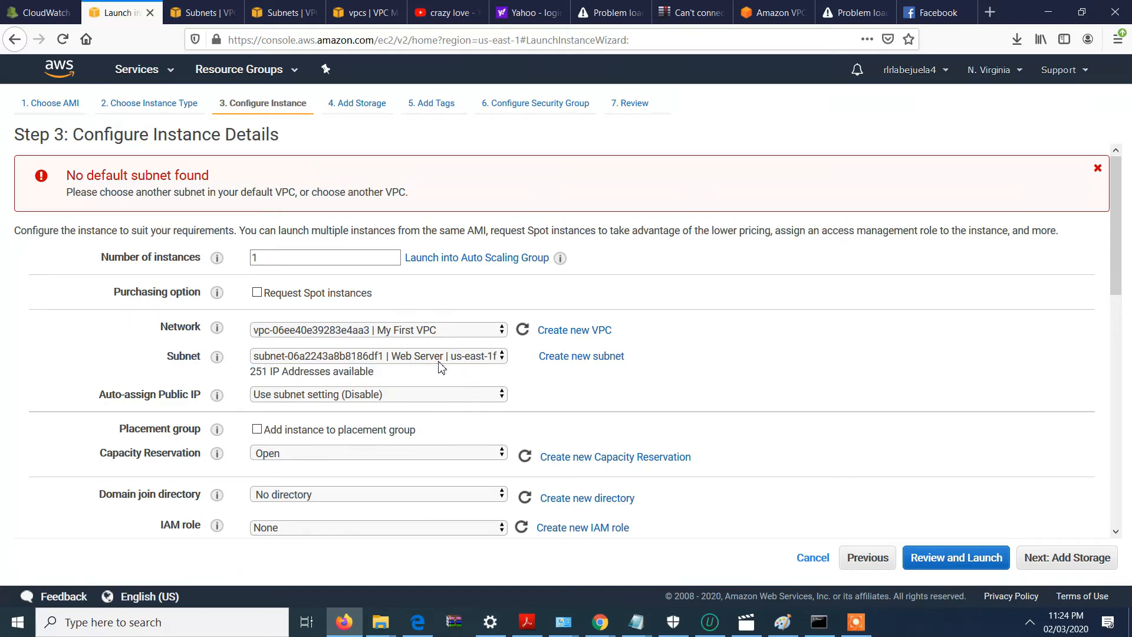
pyautogui.click(460, 400)
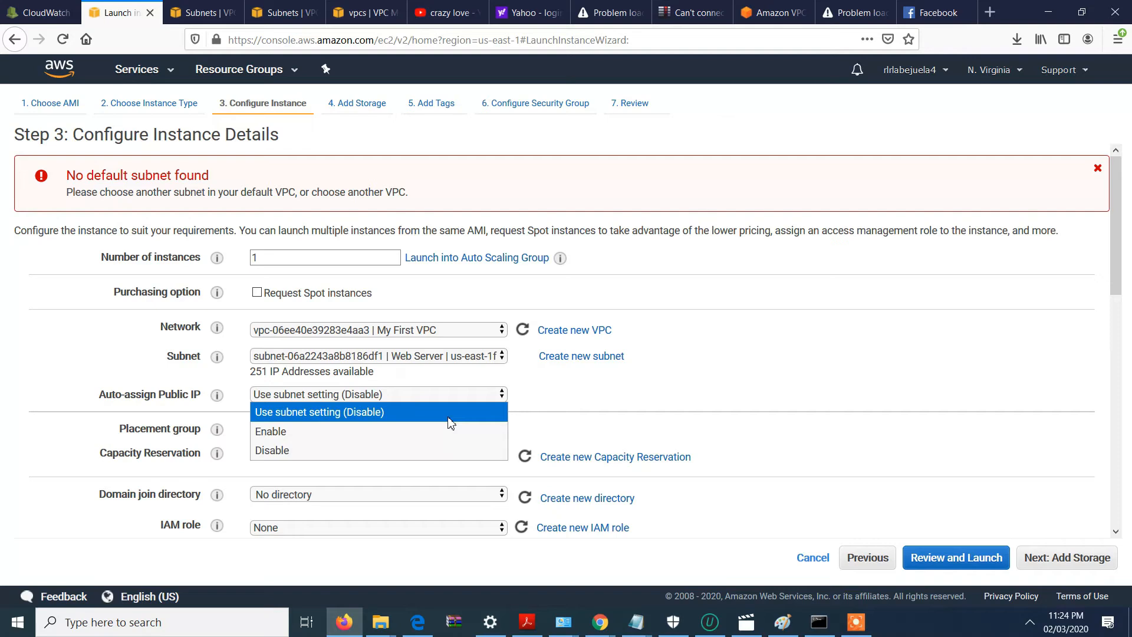
pyautogui.click(450, 431)
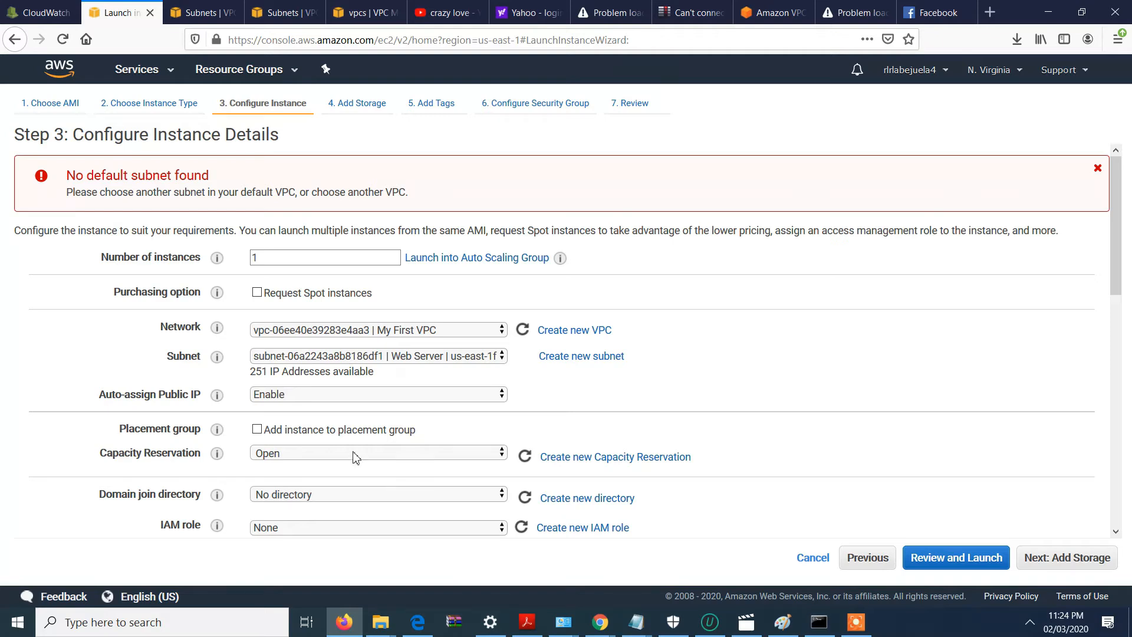
# Keep the remaining instance details as they are, review the configuration, and proceed to the key pair selection for launch.
pyautogui.moveTo(1119, 287); pyautogui.dragTo(1130, 529)
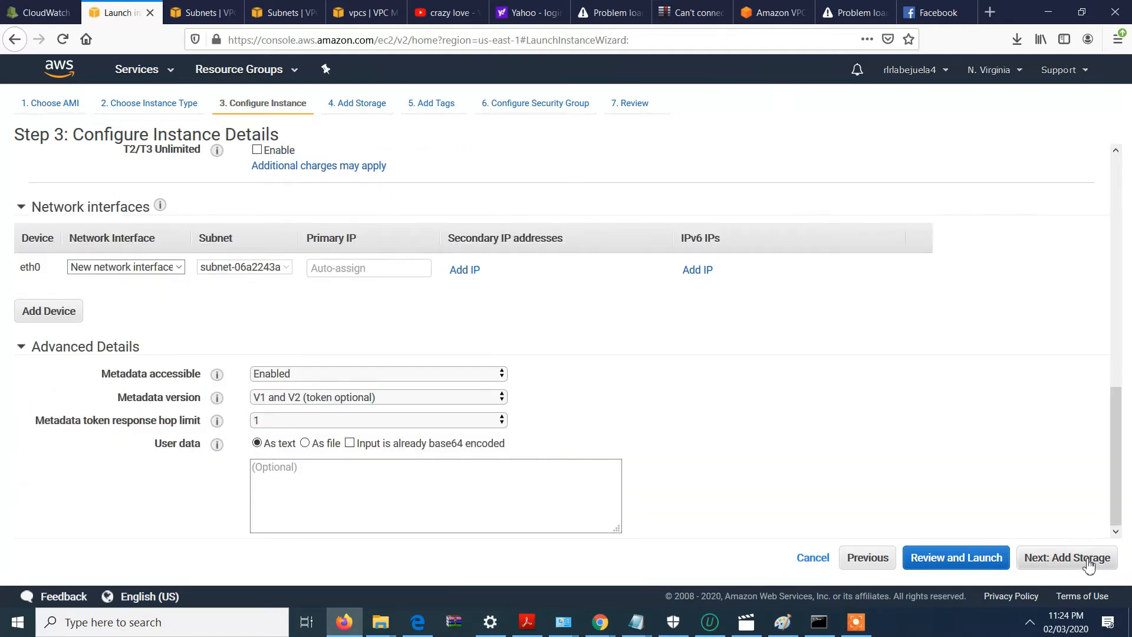
pyautogui.click(975, 558)
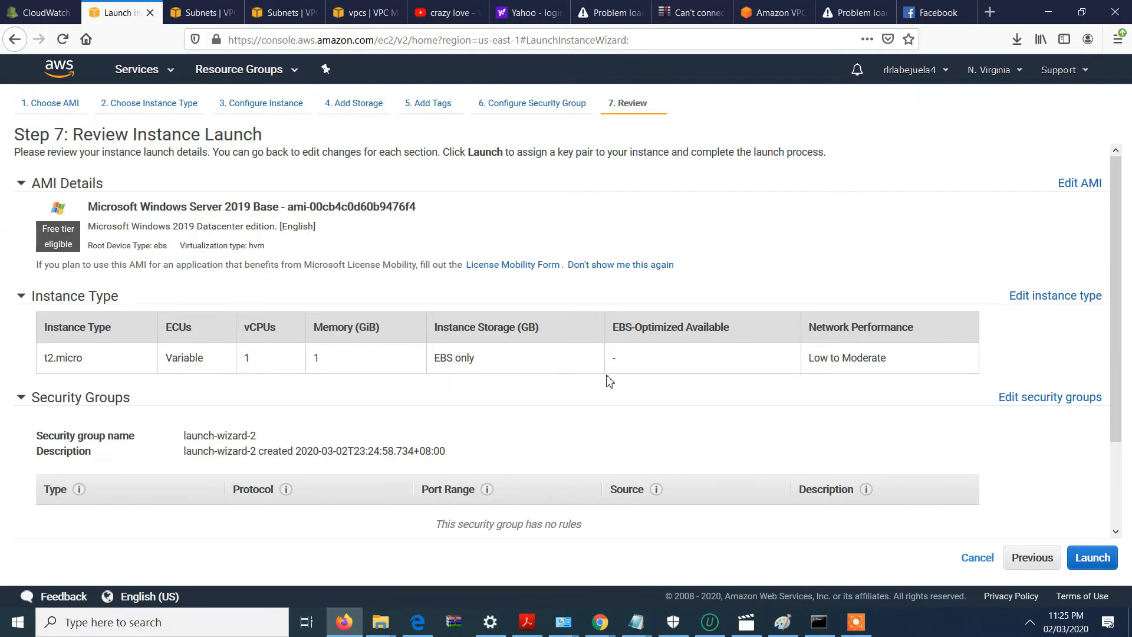
pyautogui.click(1089, 559)
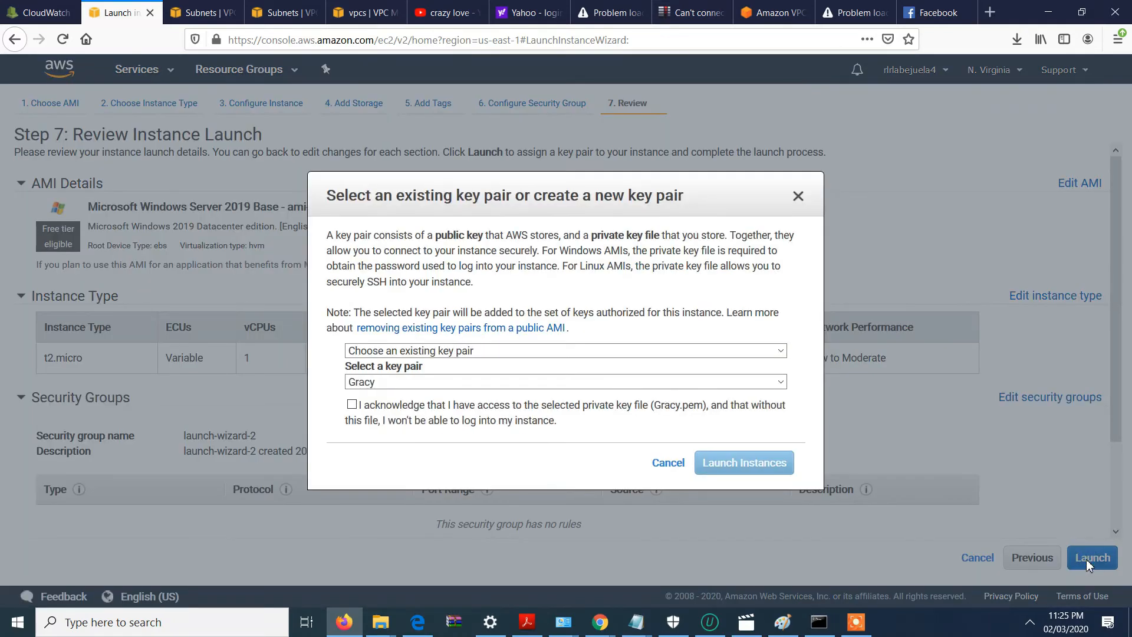
# Create a new key pair named My First VPC and save its private key file MyFirstVPC.pem.
pyautogui.click(543, 352)
pyautogui.click(540, 368)
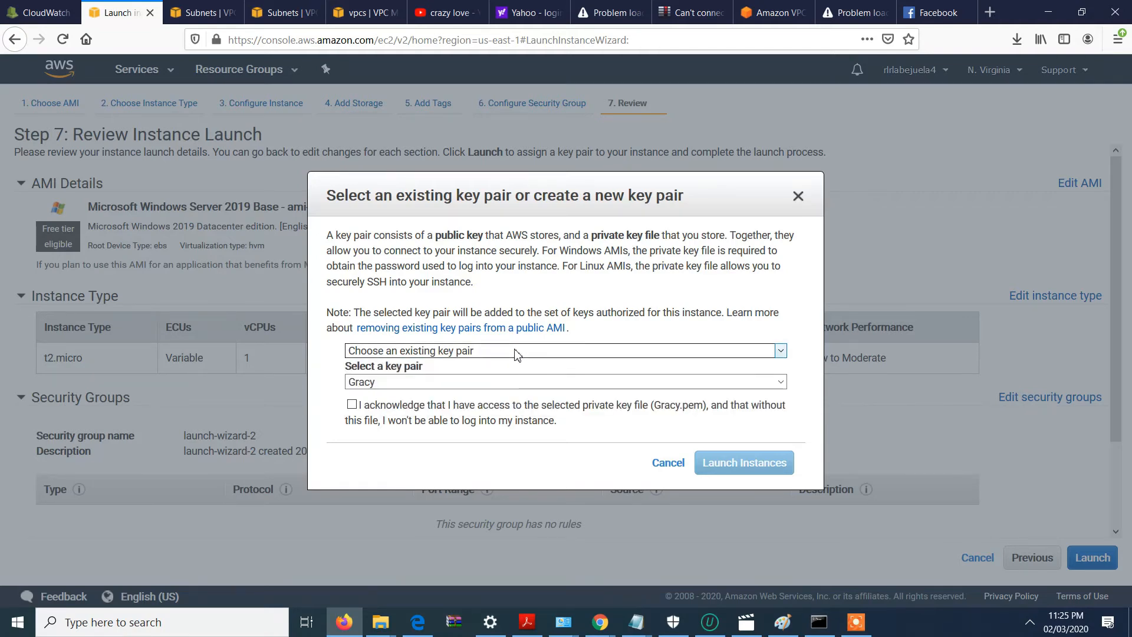
pyautogui.click(515, 353)
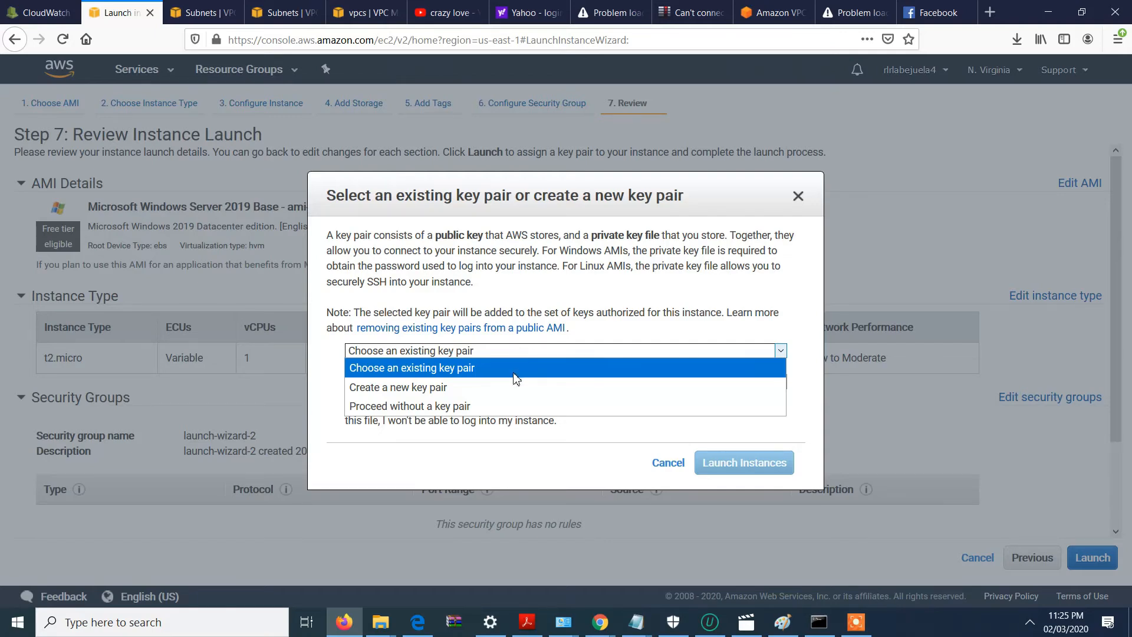
pyautogui.click(515, 367)
pyautogui.click(516, 363)
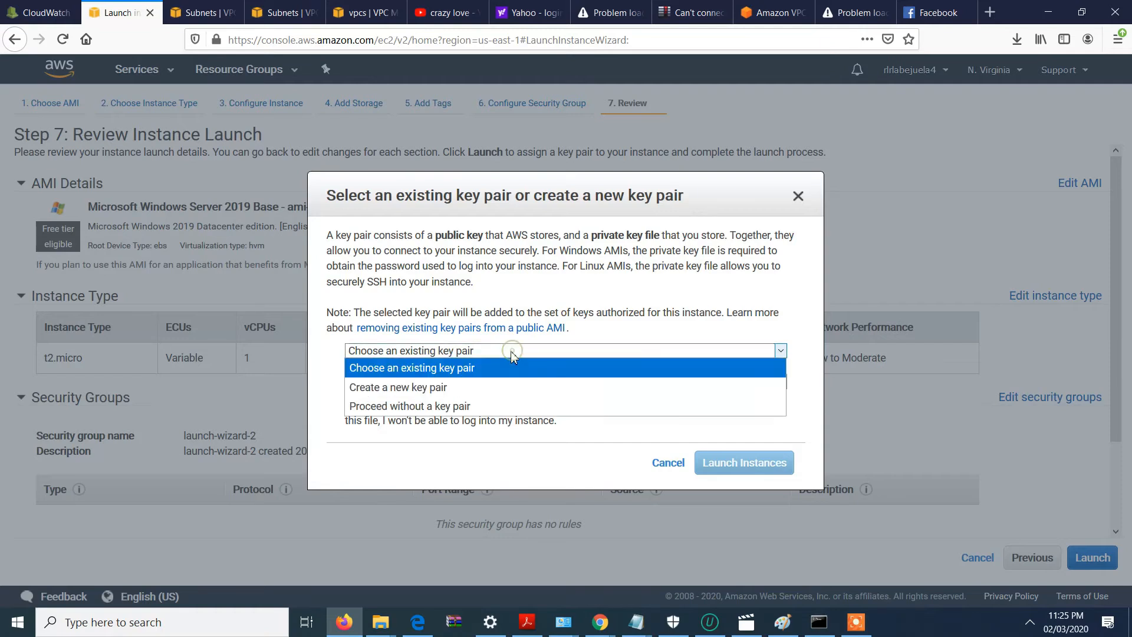
pyautogui.click(490, 394)
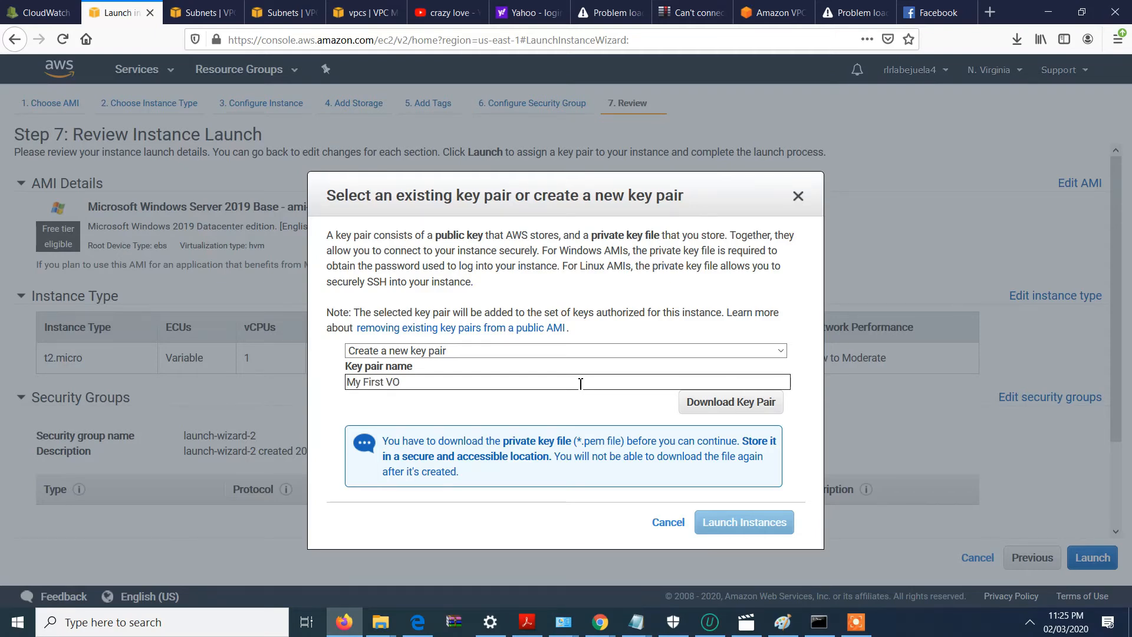
pyautogui.click(736, 403)
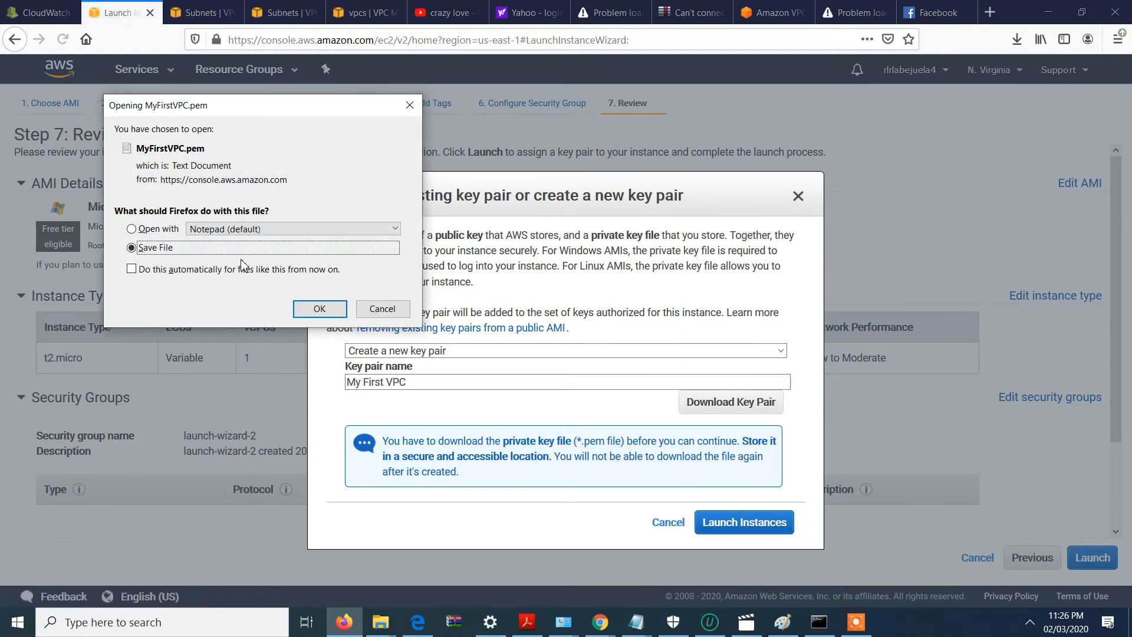
pyautogui.click(319, 309)
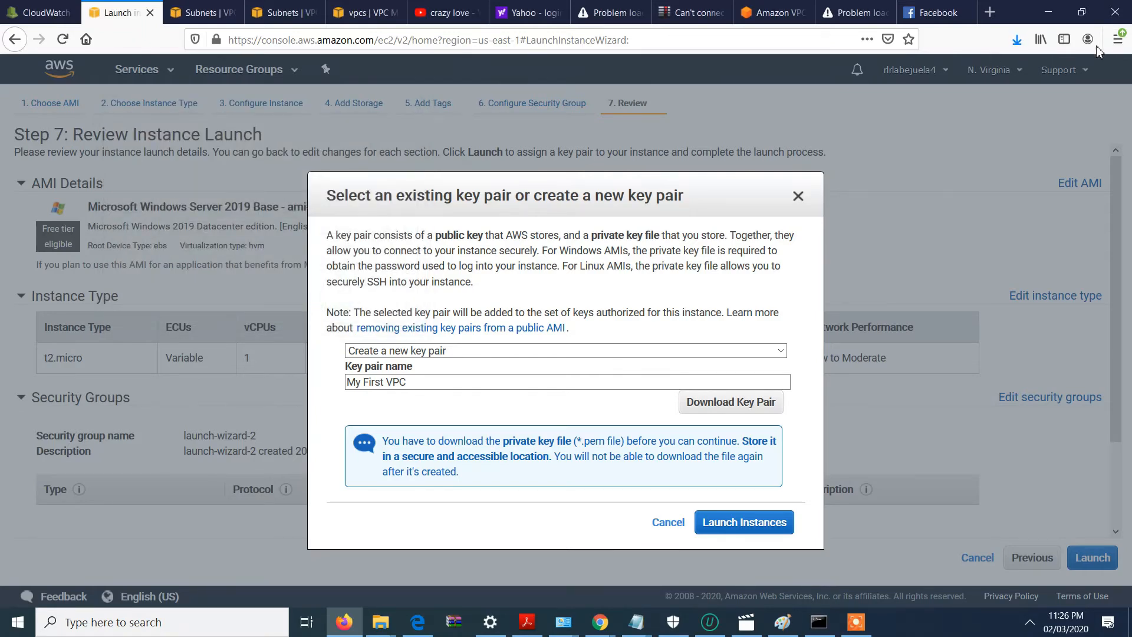
# Place the downloaded MyFirstVPC.pem key file from the Downloads folder onto the Desktop.
pyautogui.click(1017, 39)
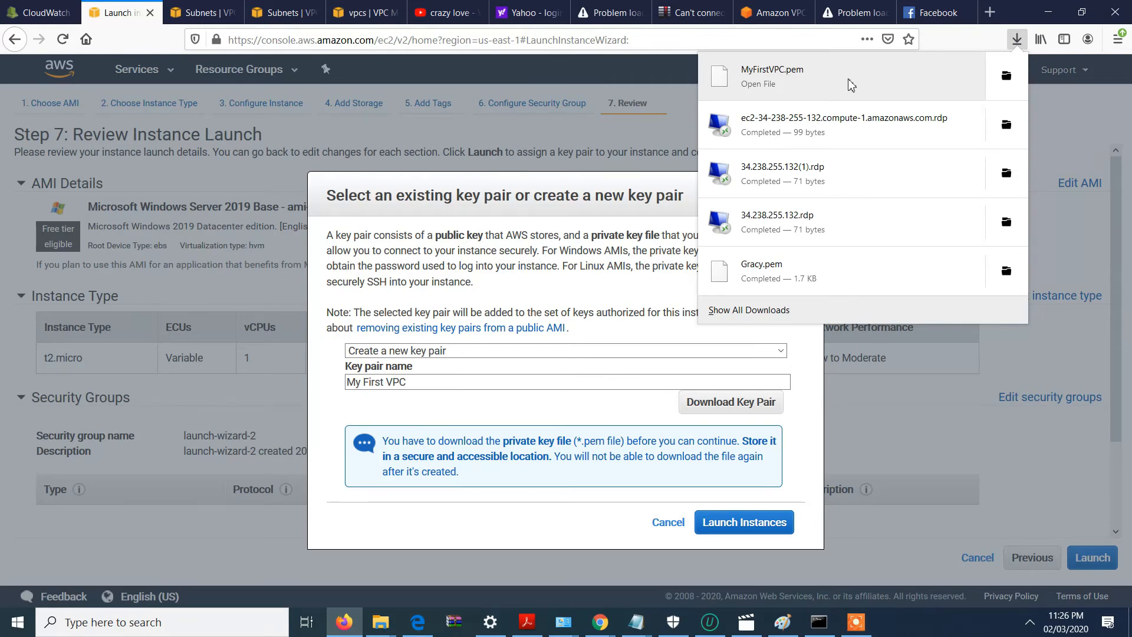
pyautogui.click(1005, 76)
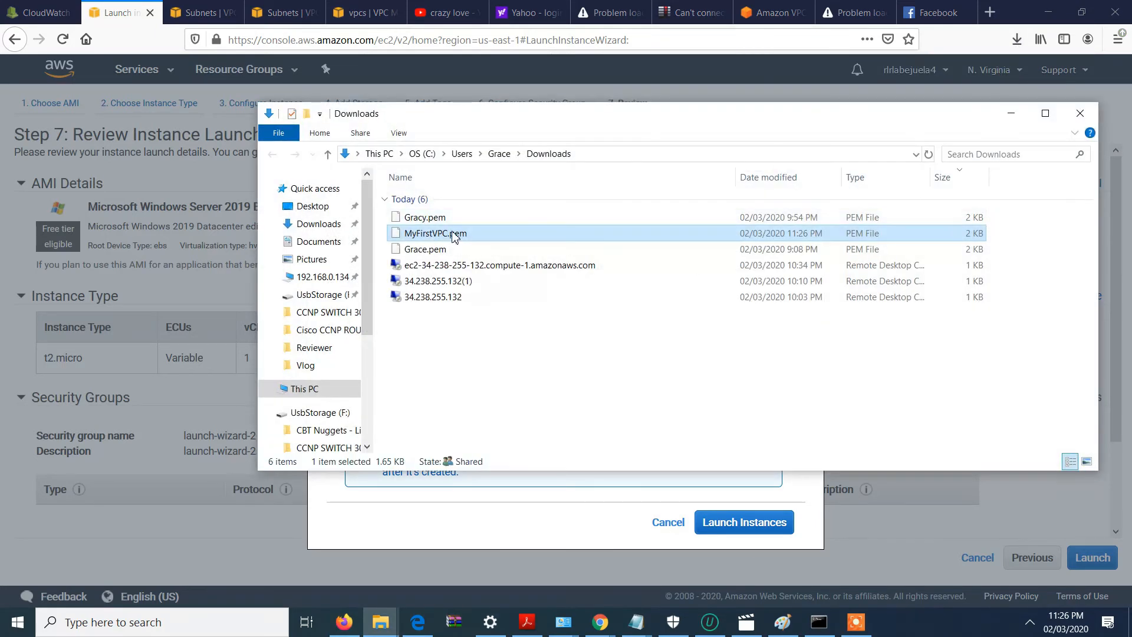
pyautogui.click(439, 235)
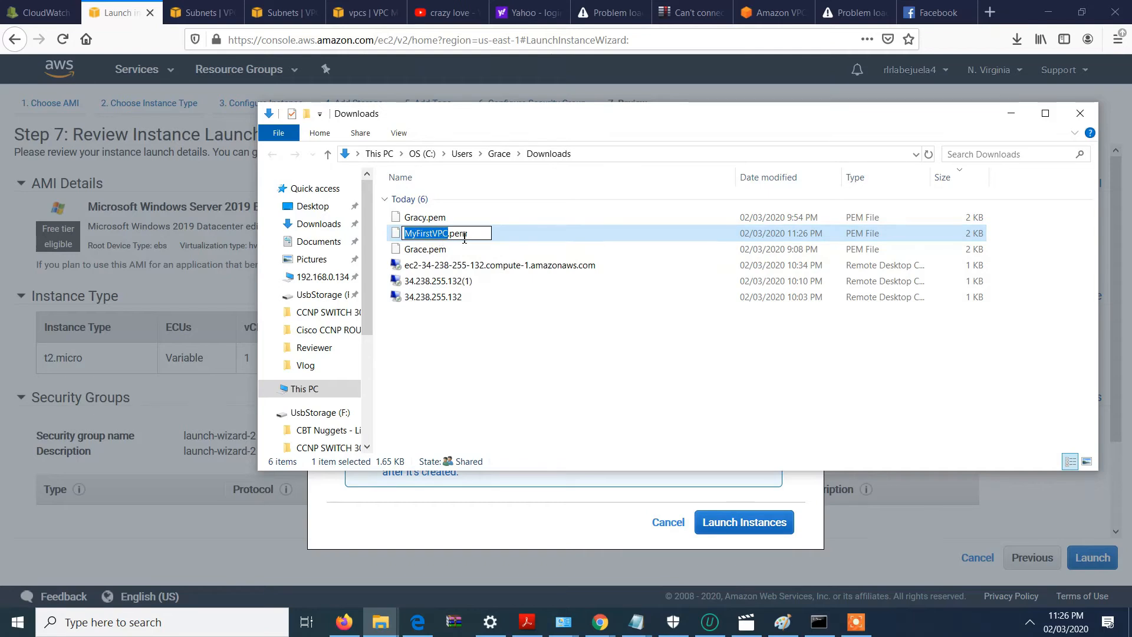
pyautogui.click(532, 233)
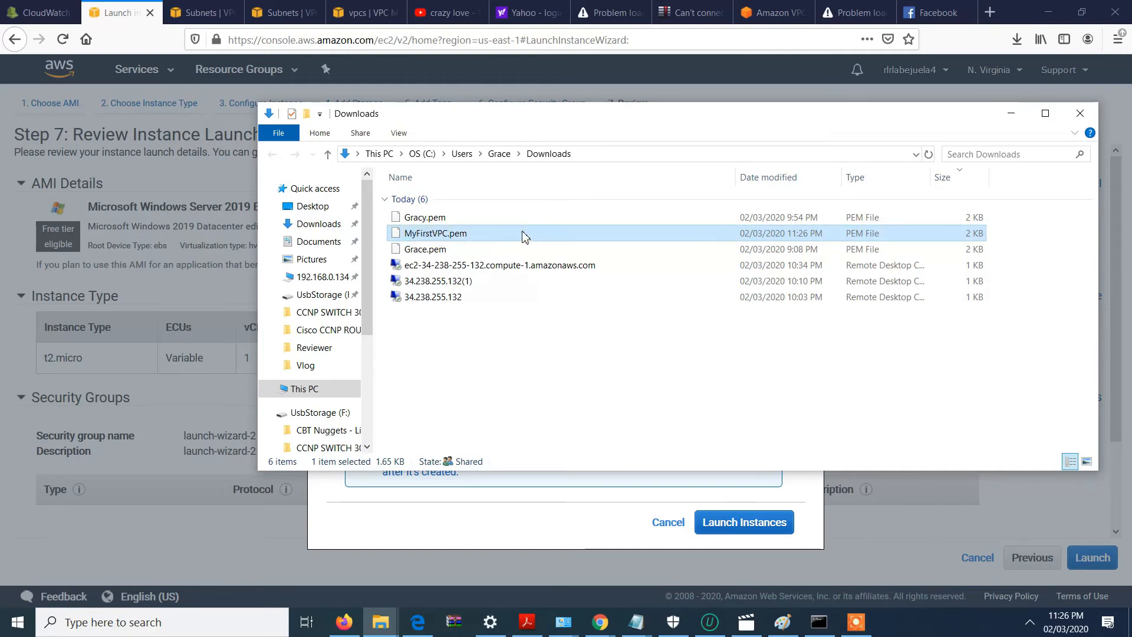
pyautogui.click(335, 207)
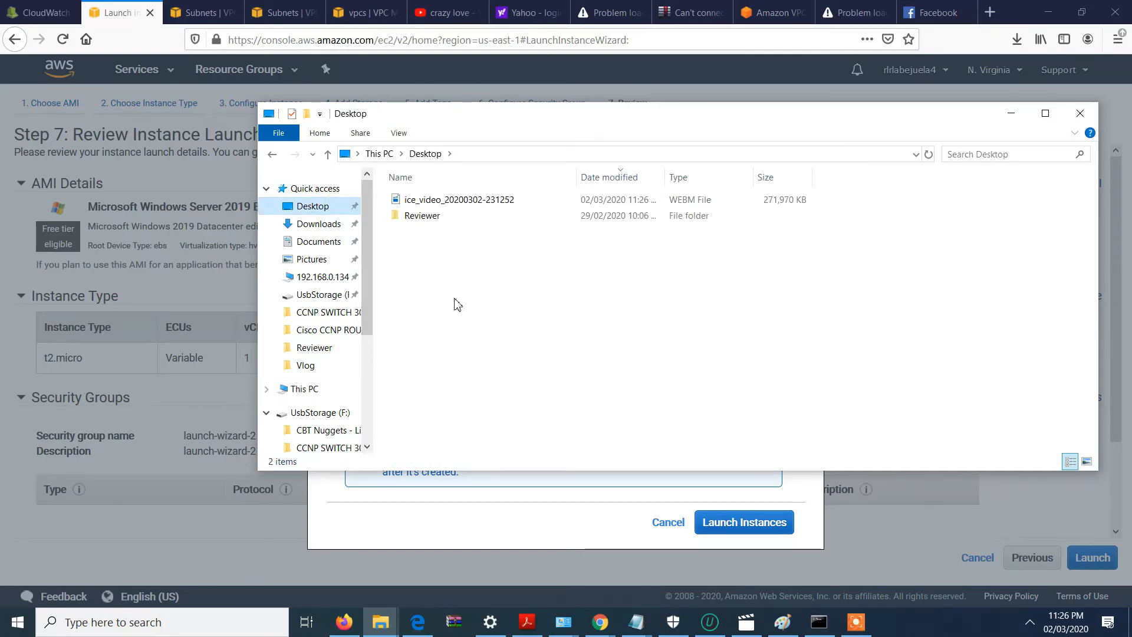
pyautogui.hotkey('ctrl', 'v')
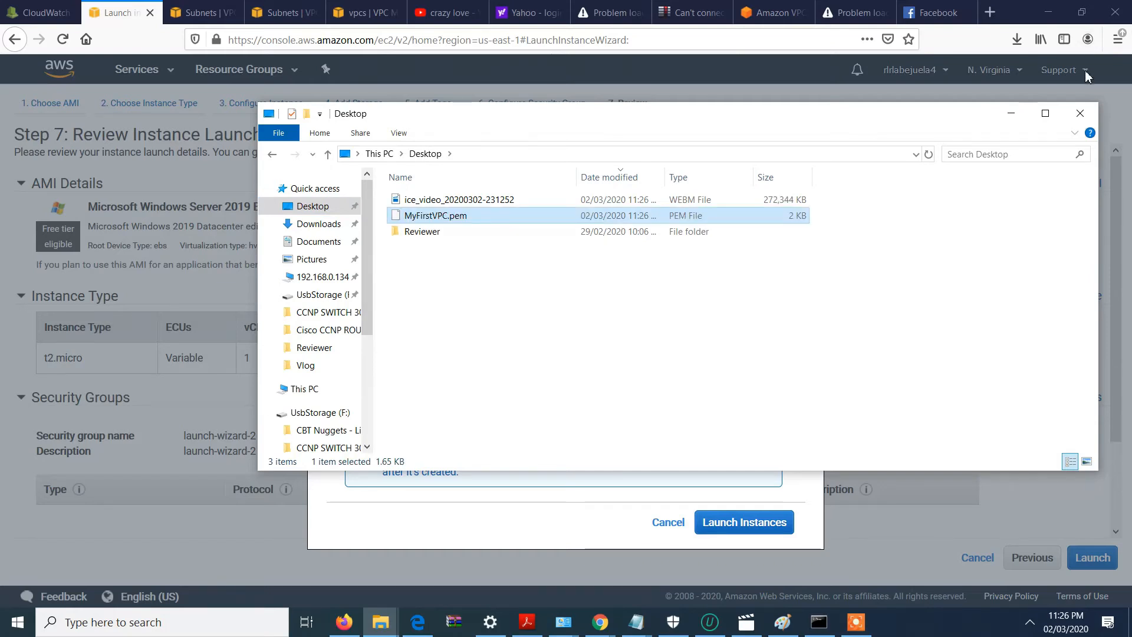
pyautogui.click(1011, 113)
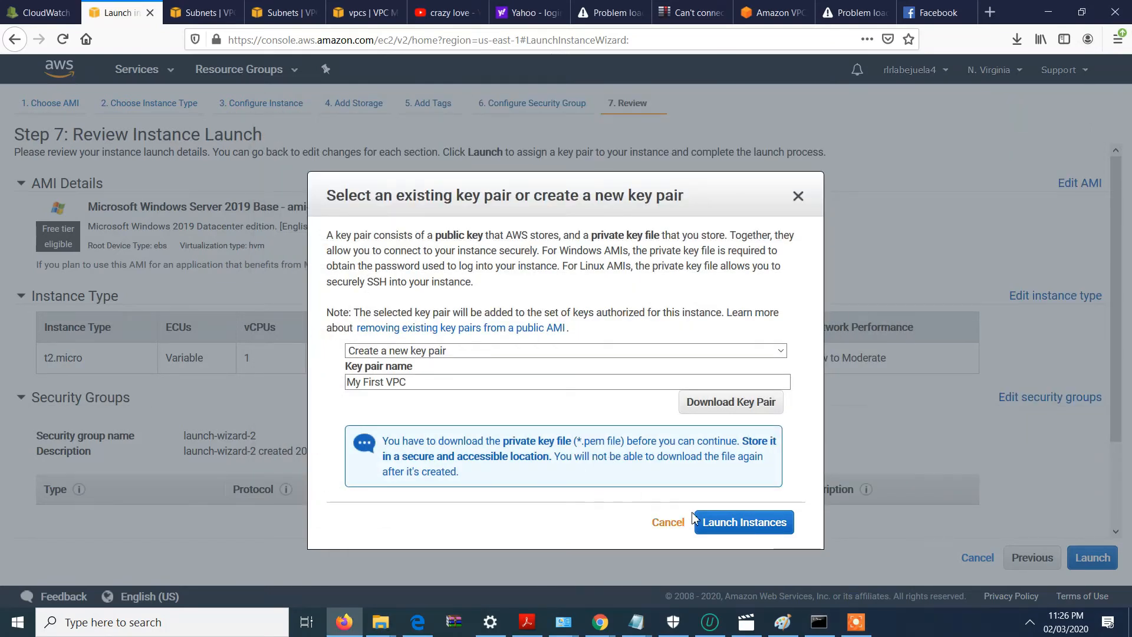
# Launch the instance with the new key pair and select it in the instances list.
pyautogui.click(735, 525)
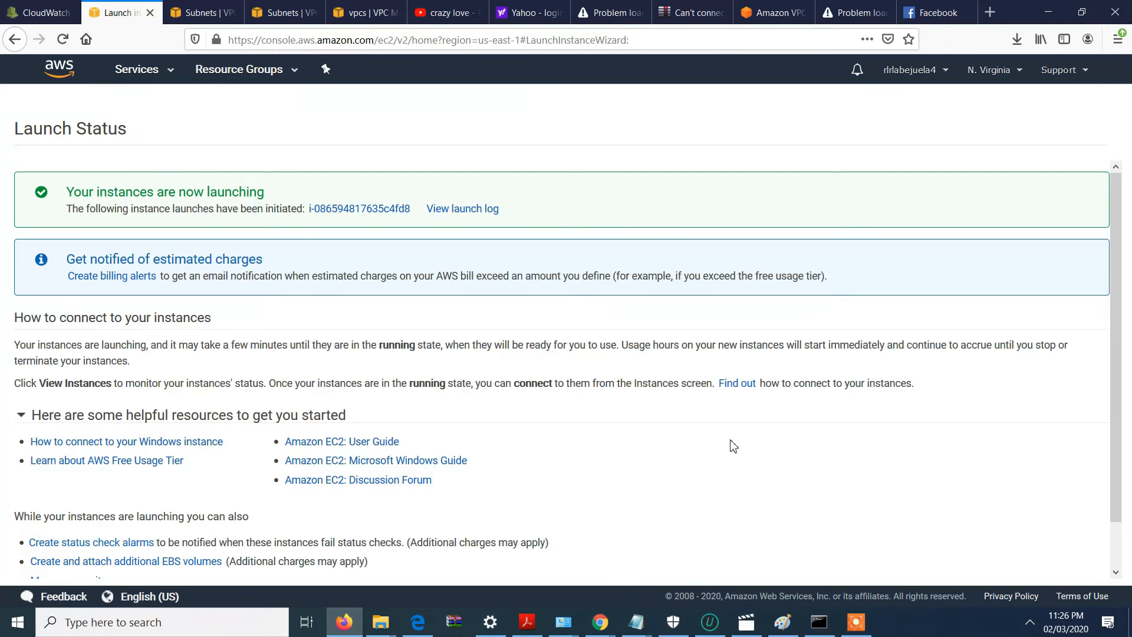
pyautogui.scroll(-1, 1120, 350)
pyautogui.scroll(1, 1120, 352)
pyautogui.scroll(-2, 1119, 374)
pyautogui.click(1093, 563)
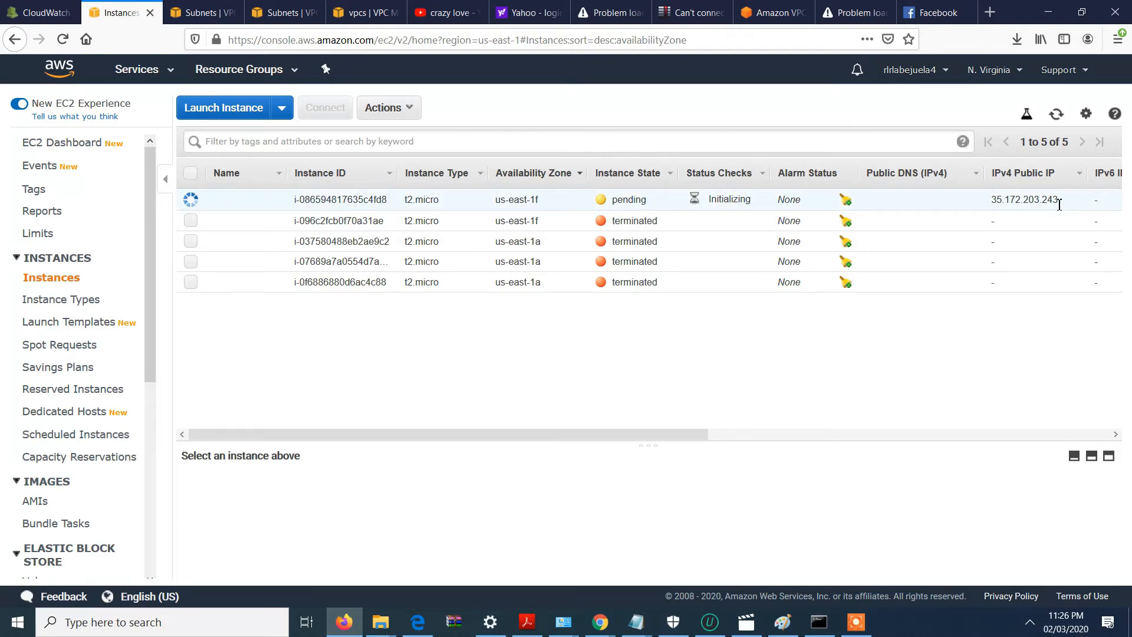
pyautogui.moveTo(1059, 204); pyautogui.dragTo(993, 202)
pyautogui.click(995, 203)
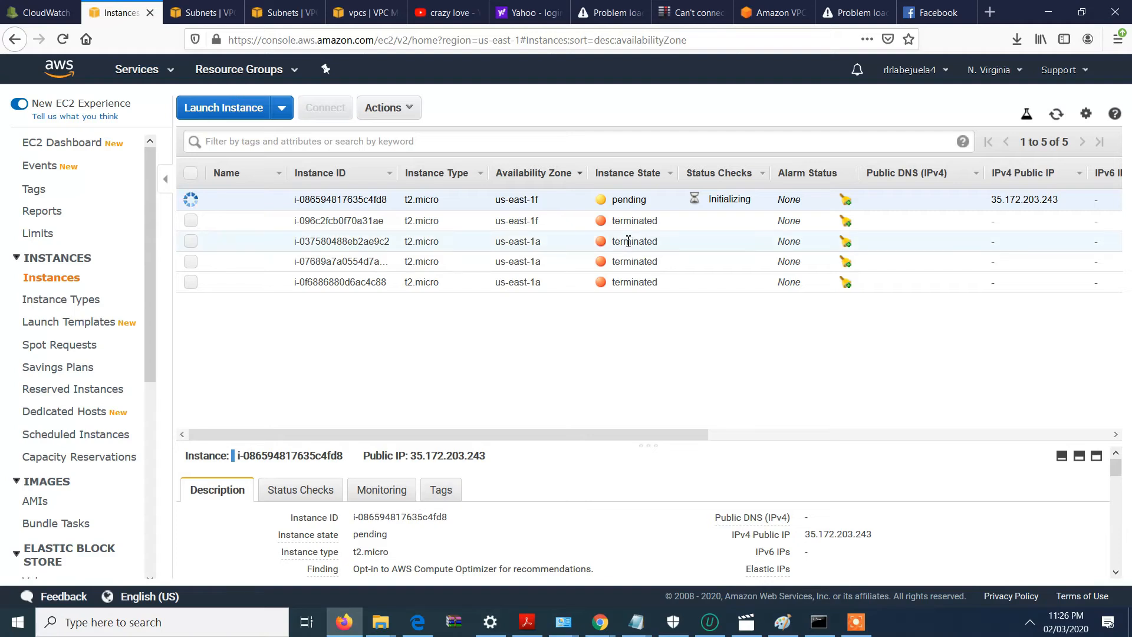
pyautogui.click(856, 622)
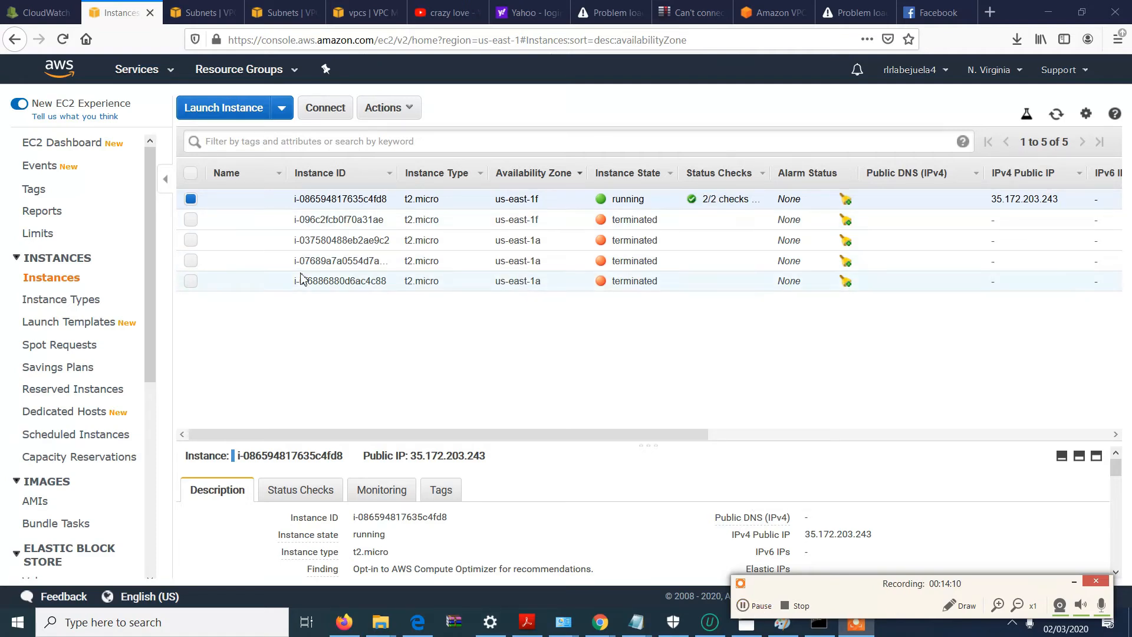
# Examine the new instance's VPC, subnet and key pair details and its security group's inbound and outbound rules.
pyautogui.click(536, 199)
pyautogui.moveTo(1117, 478); pyautogui.dragTo(1119, 500)
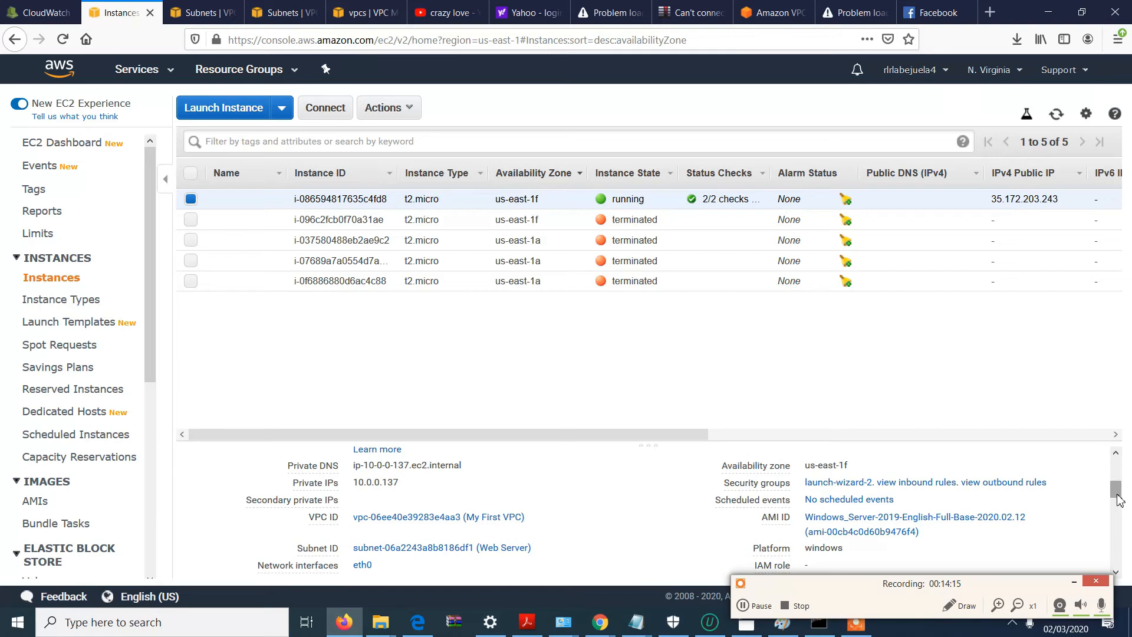
pyautogui.click(944, 488)
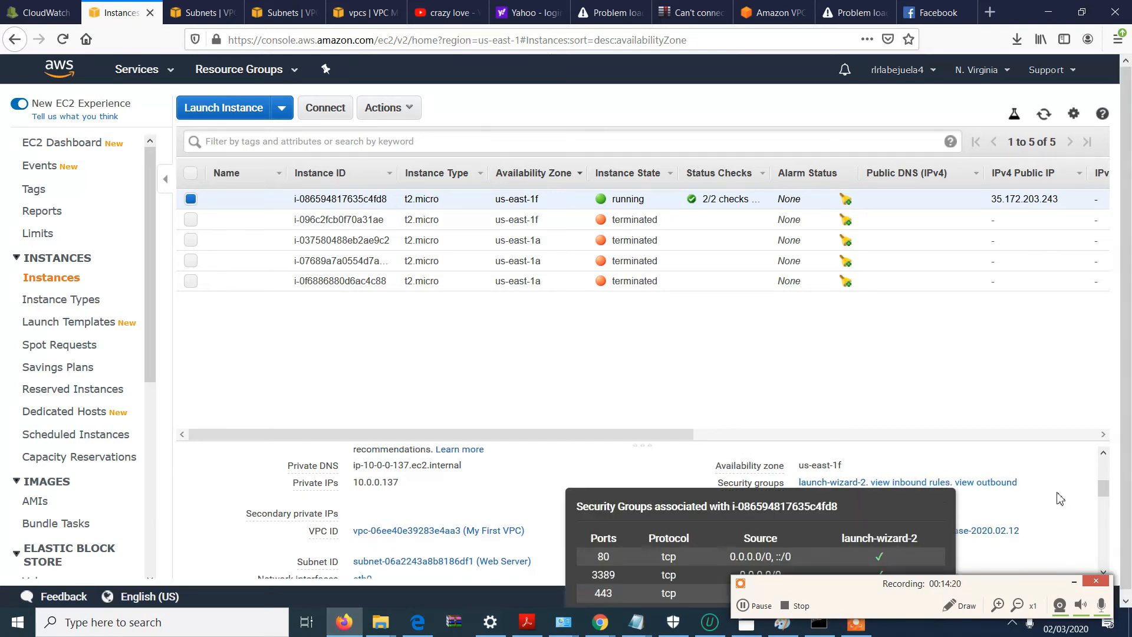
pyautogui.click(1100, 493)
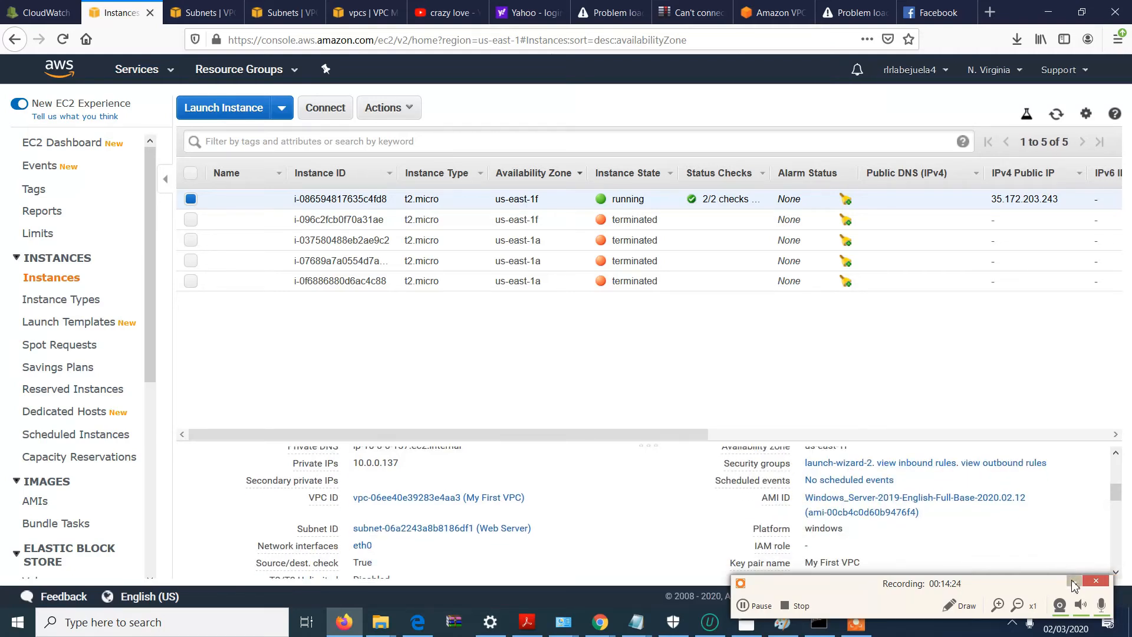
pyautogui.click(920, 463)
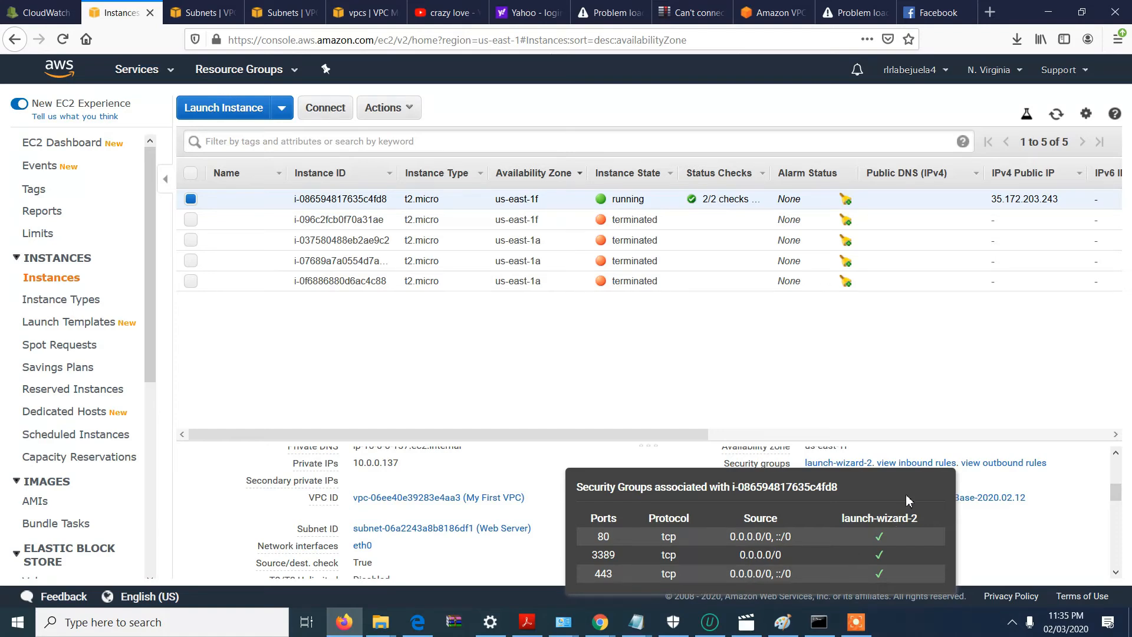
pyautogui.click(892, 358)
pyautogui.click(1026, 469)
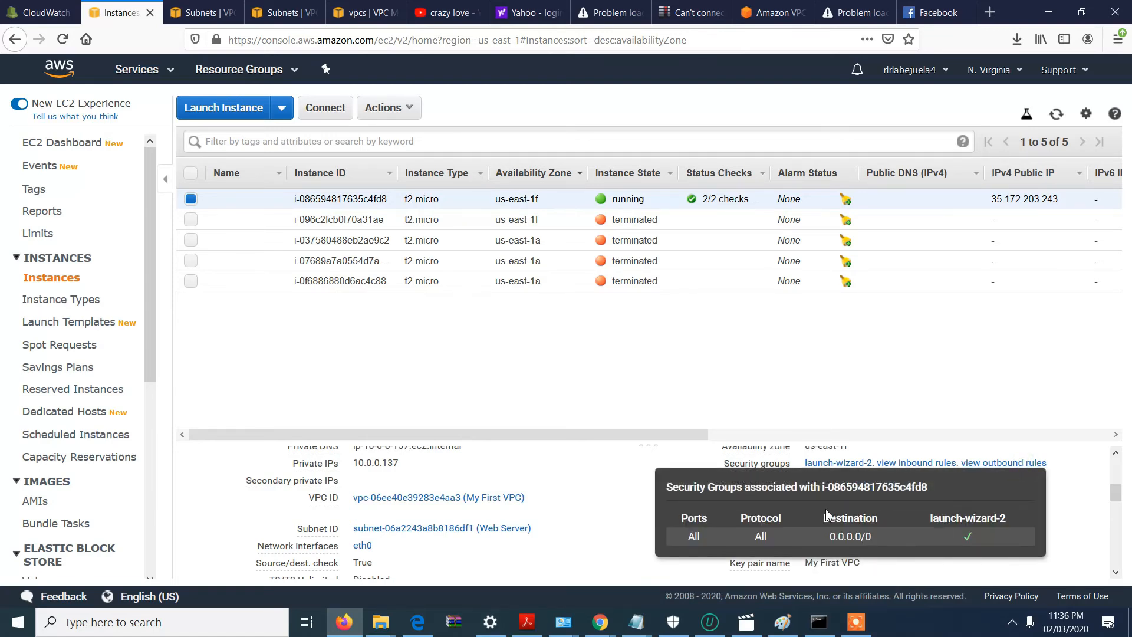
pyautogui.click(788, 385)
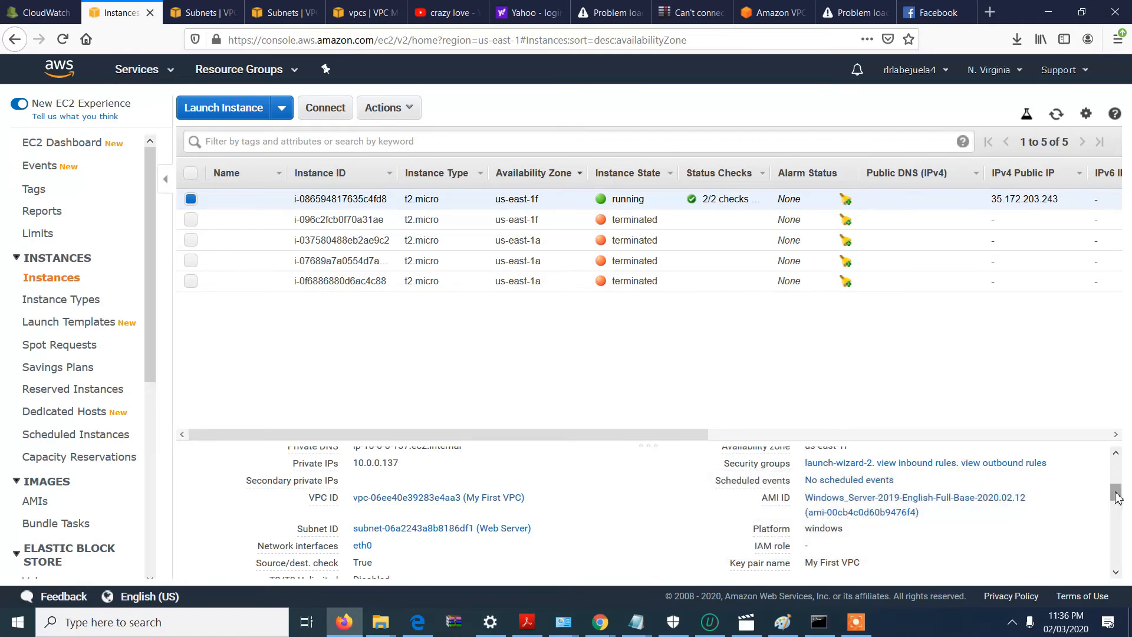
# Open the instance's connection details and replace the Notepad text with its public IP 35.172.203.243 and user name Administrator.
pyautogui.scroll(5, 1111, 493)
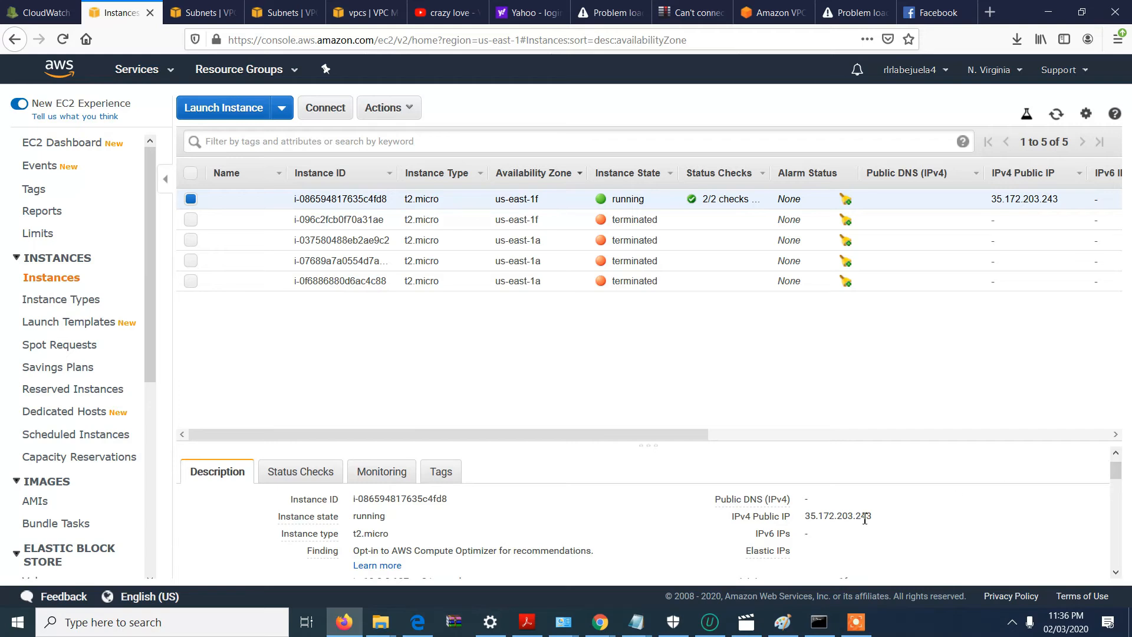
pyautogui.click(885, 516)
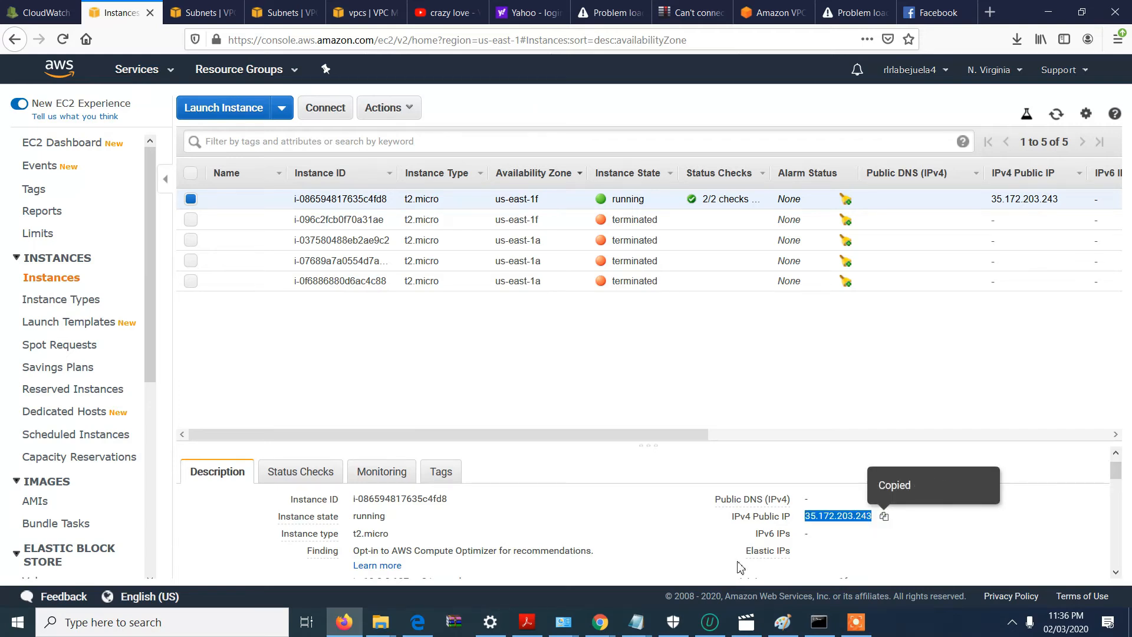
pyautogui.click(326, 110)
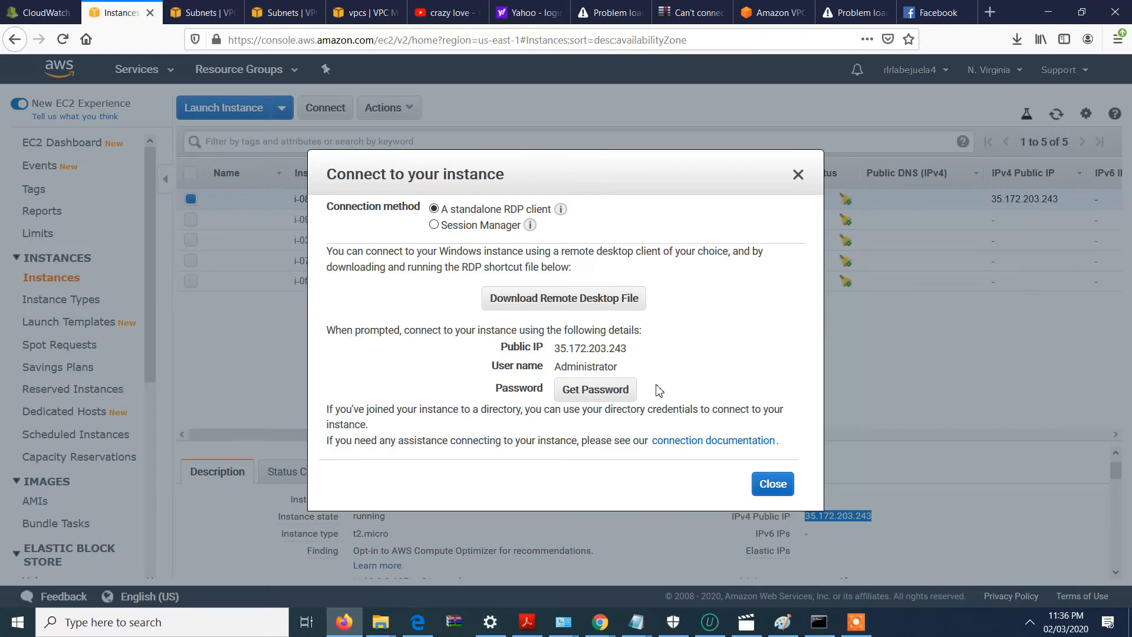
pyautogui.doubleClick(626, 368)
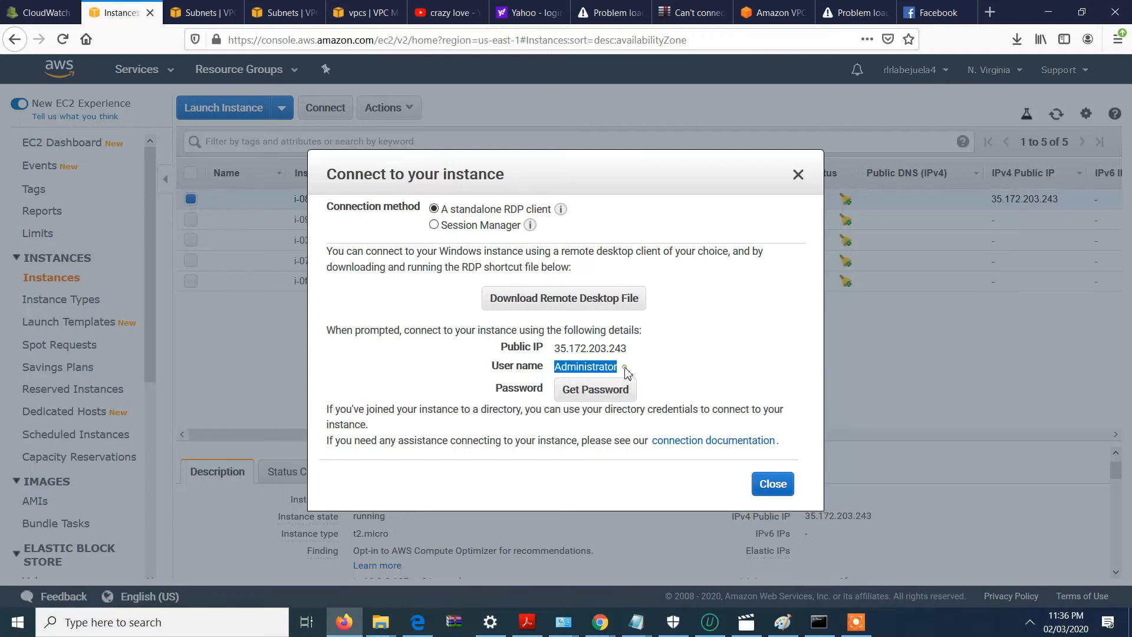
pyautogui.moveTo(627, 372); pyautogui.dragTo(518, 345)
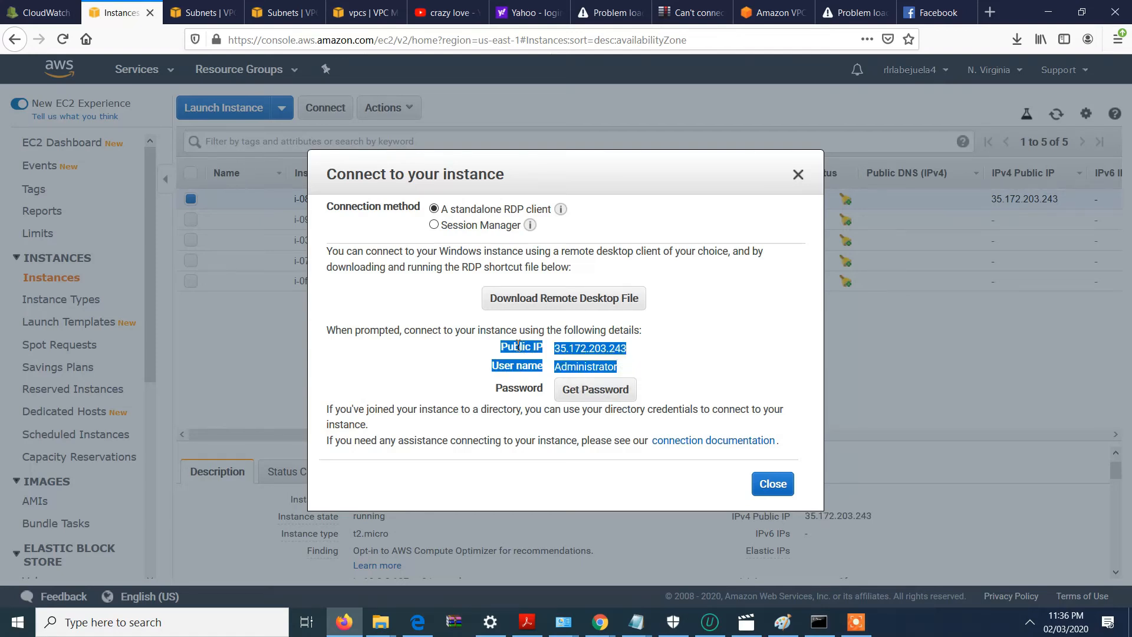
pyautogui.moveTo(636, 622)
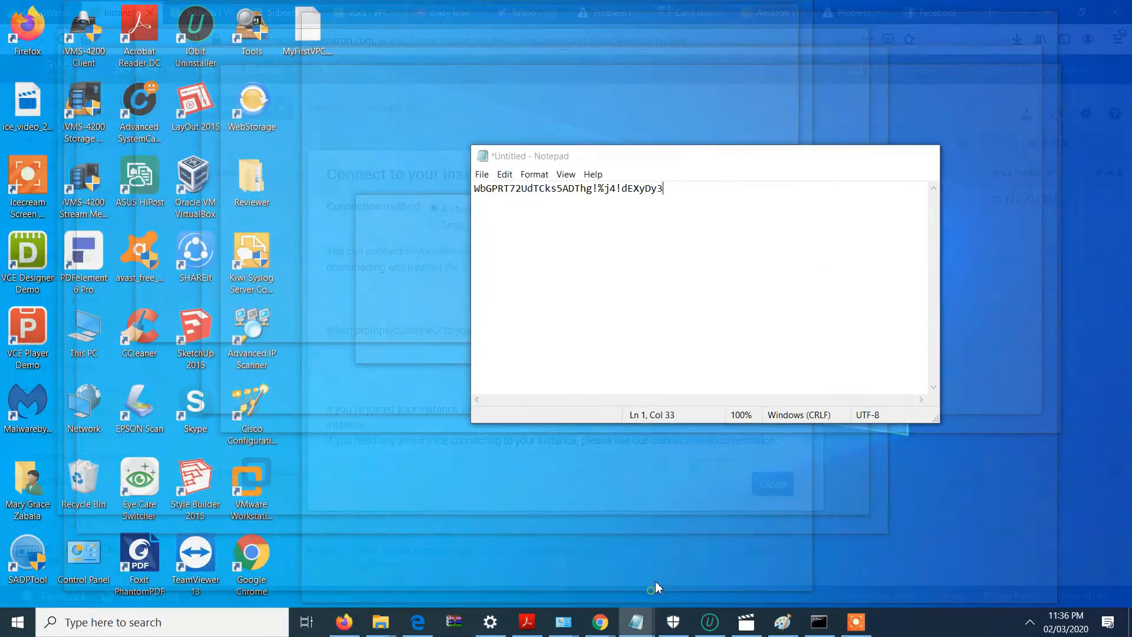
pyautogui.click(656, 582)
pyautogui.hotkey('ctrl', 'a')
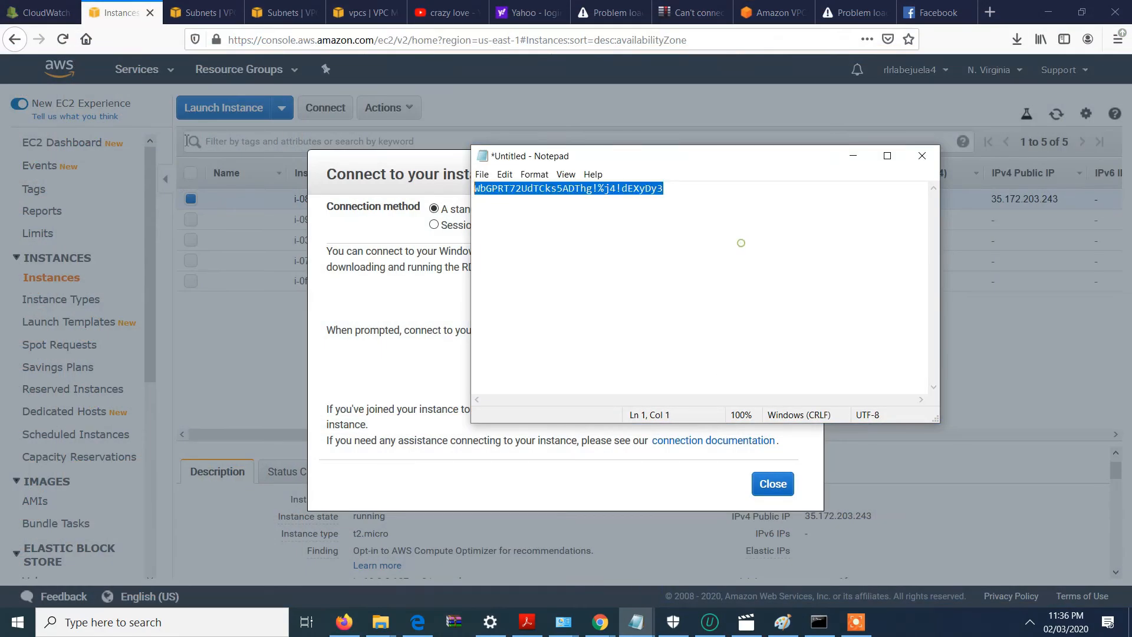
pyautogui.press('BackSpace')
pyautogui.hotkey('ctrl', 'v')
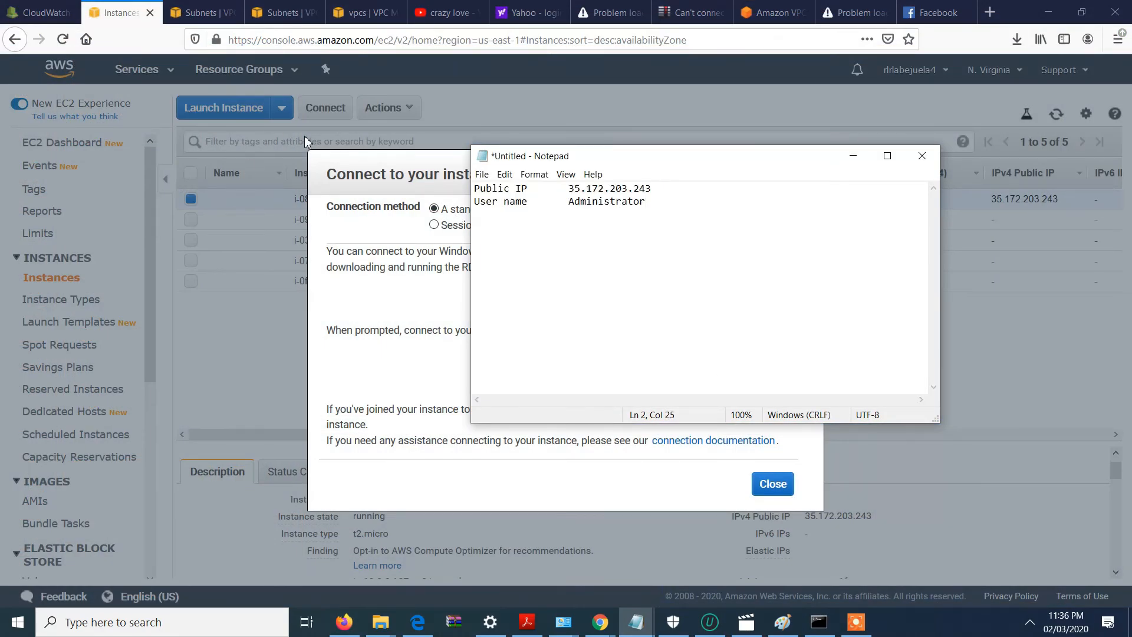
# Decrypt the instance's administrator password using the MyFirstVPC.pem key file from the Desktop.
pyautogui.click(384, 158)
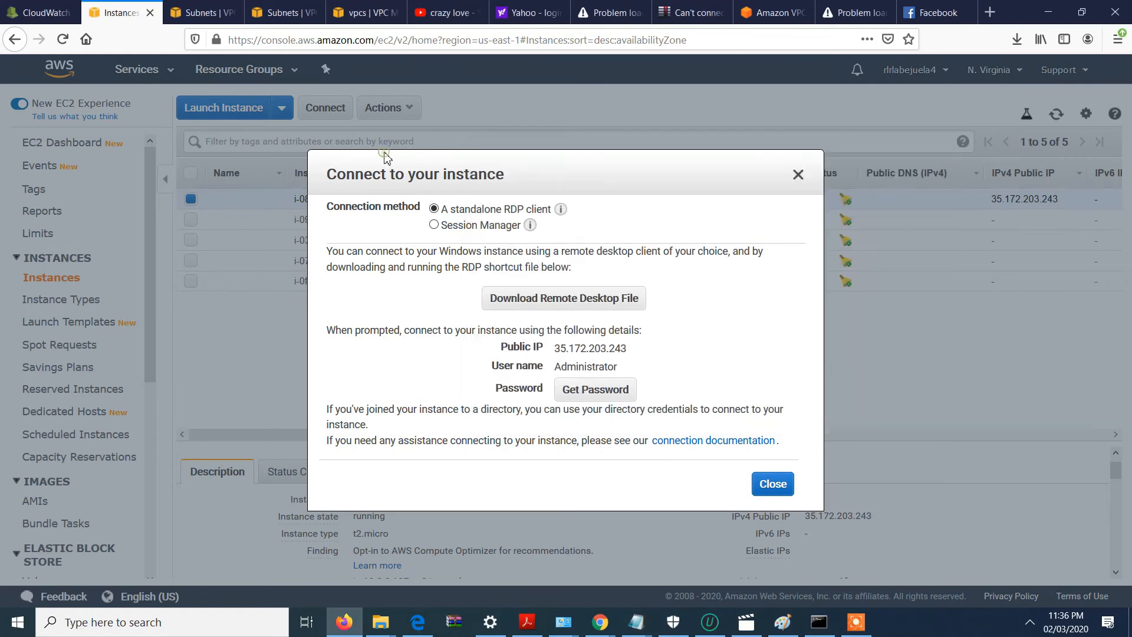
pyautogui.click(608, 390)
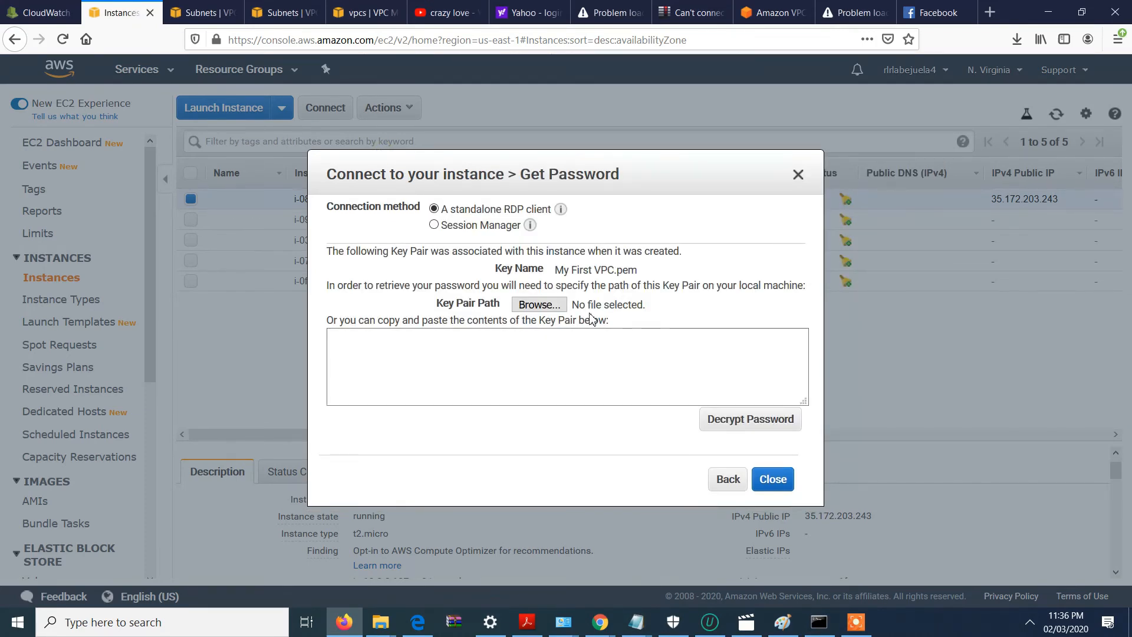
pyautogui.click(535, 304)
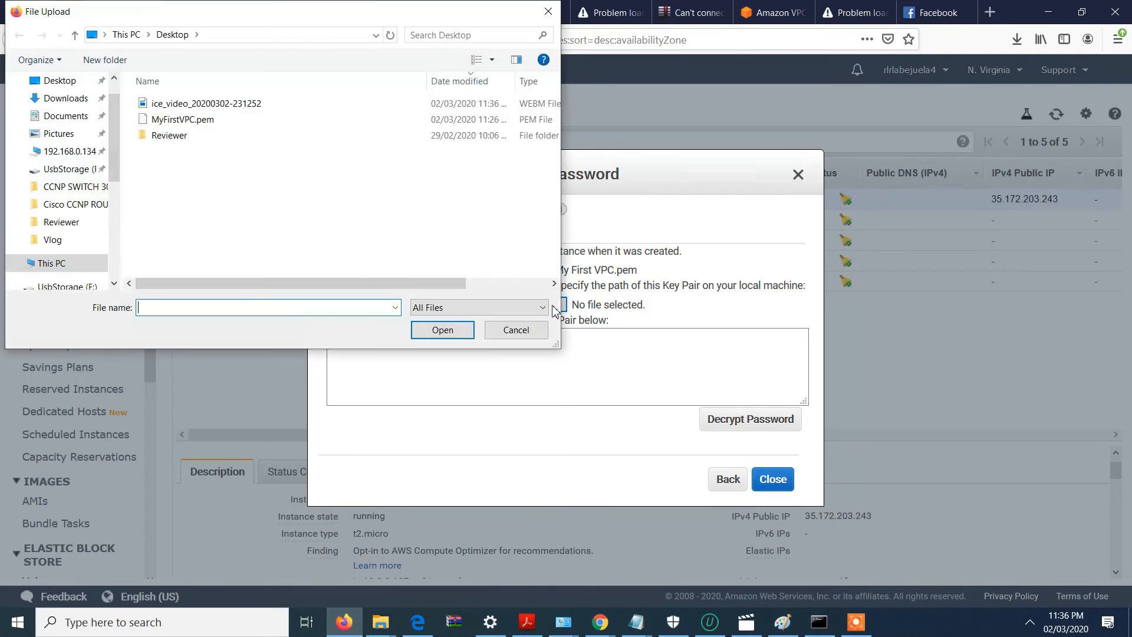
pyautogui.click(265, 123)
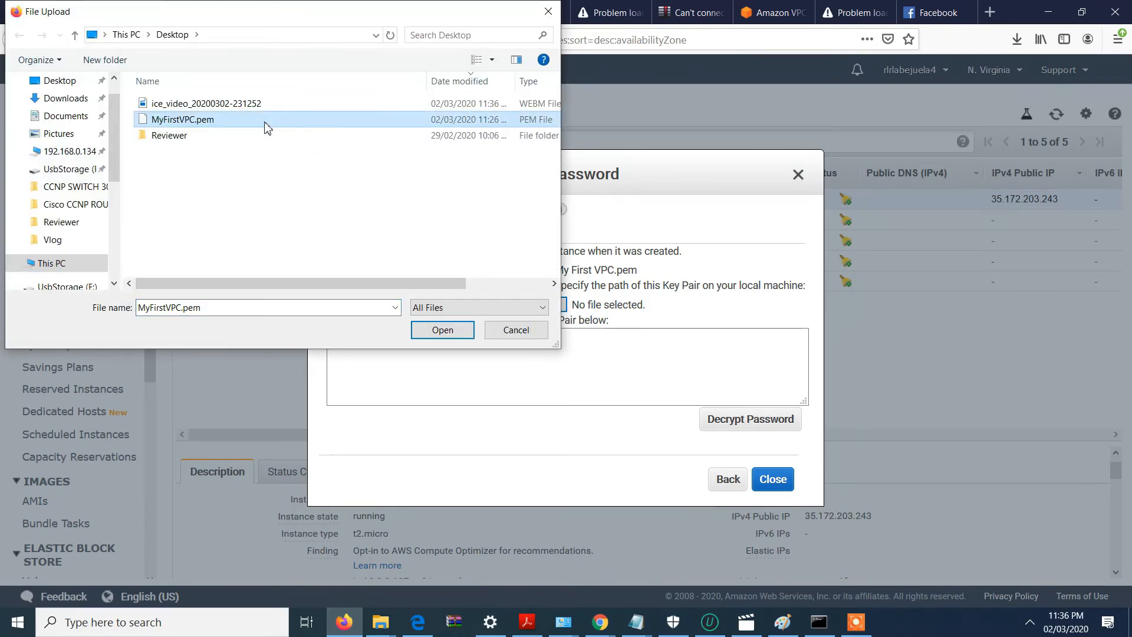
pyautogui.doubleClick(265, 124)
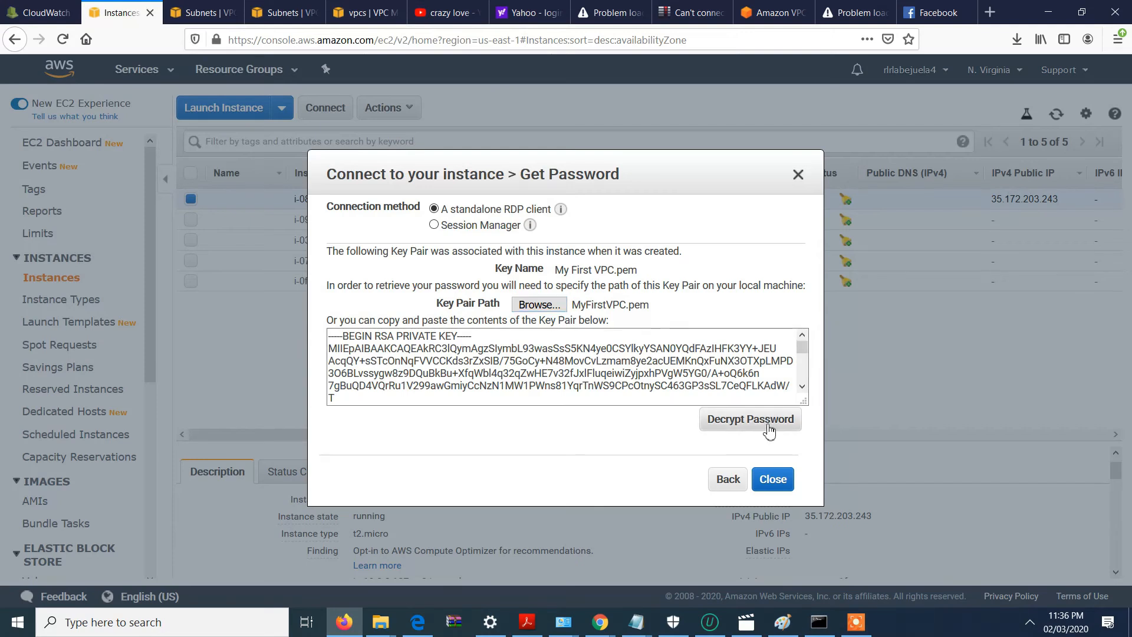
pyautogui.click(750, 420)
# Copy the decrypted password into Notepad below the user name, leaving a blank line between, and return to the connection details.
pyautogui.moveTo(700, 390); pyautogui.dragTo(497, 386)
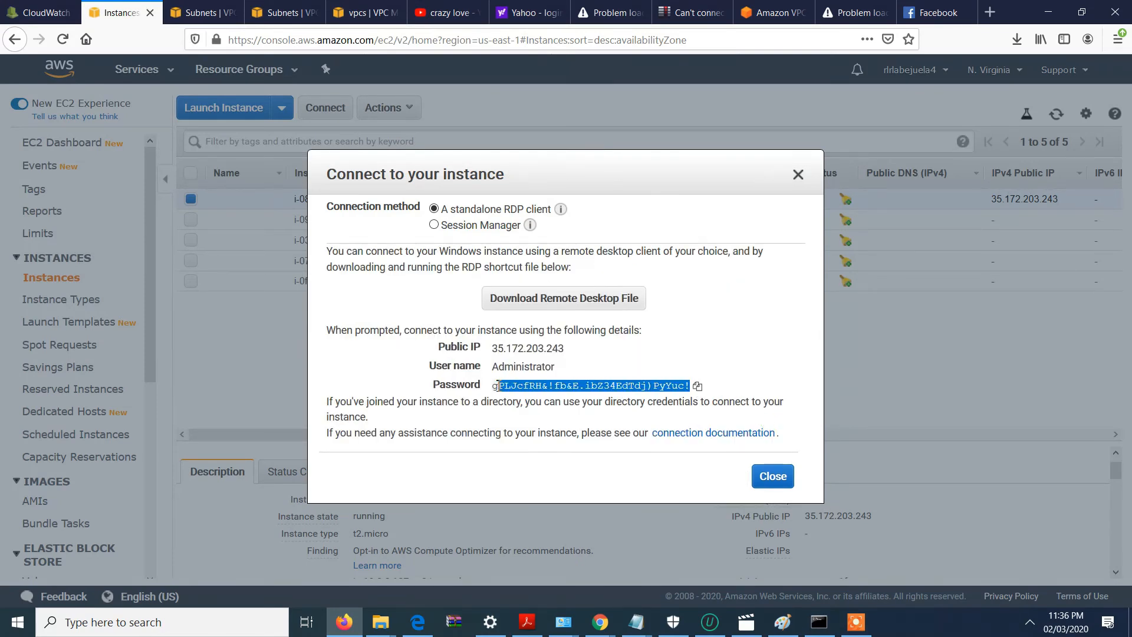
pyautogui.click(697, 387)
pyautogui.moveTo(636, 622)
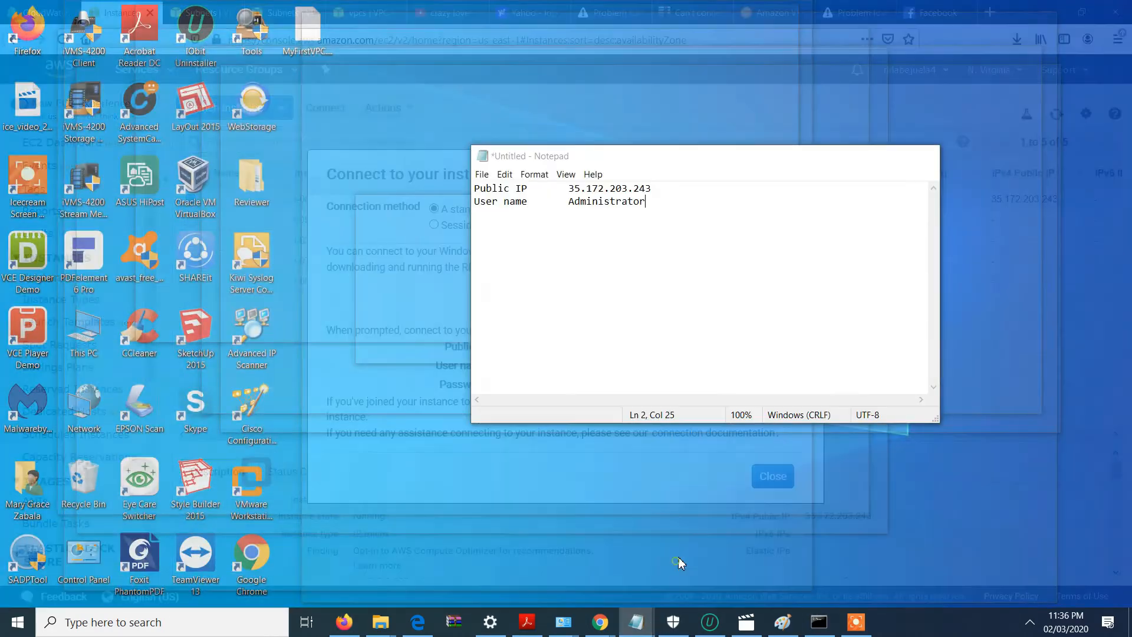
pyautogui.click(678, 563)
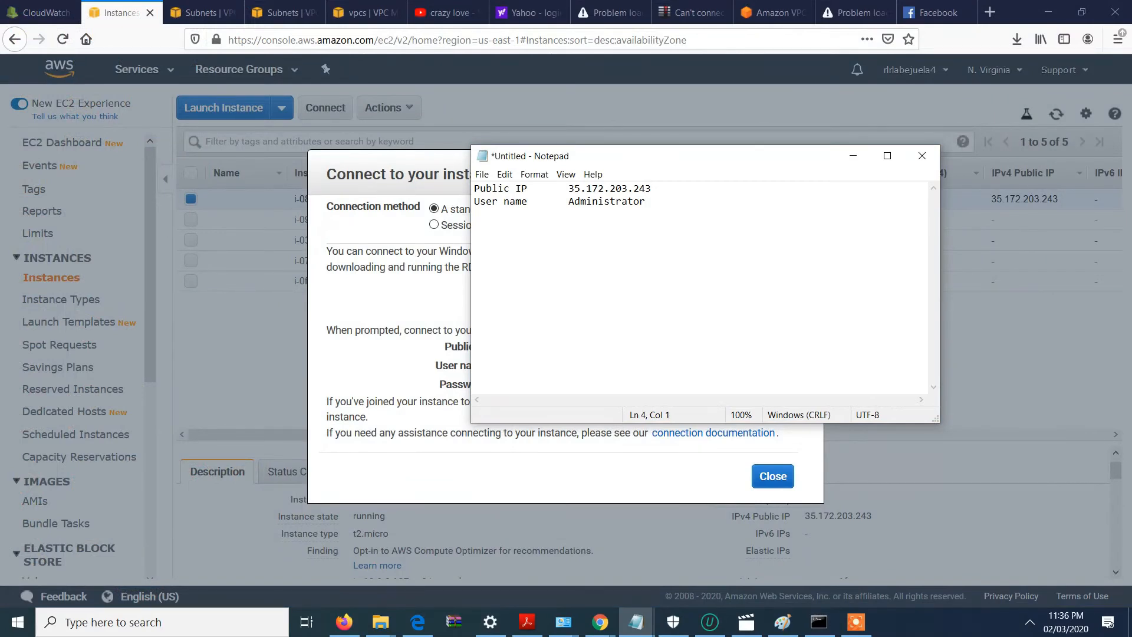
pyautogui.hotkey('ctrl', 'v')
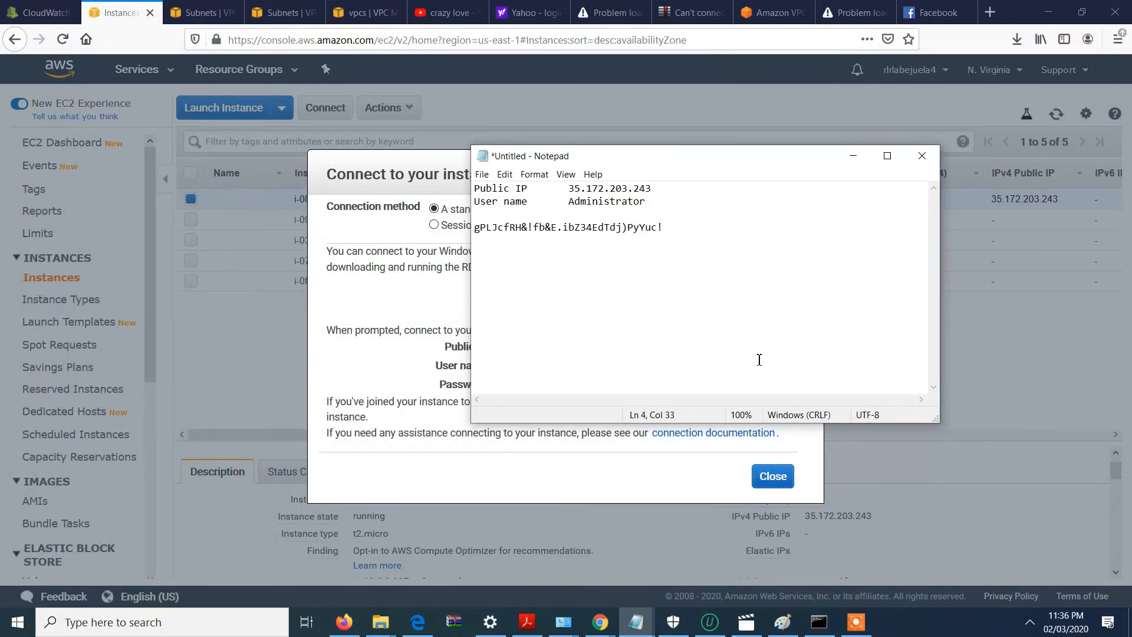
pyautogui.click(597, 467)
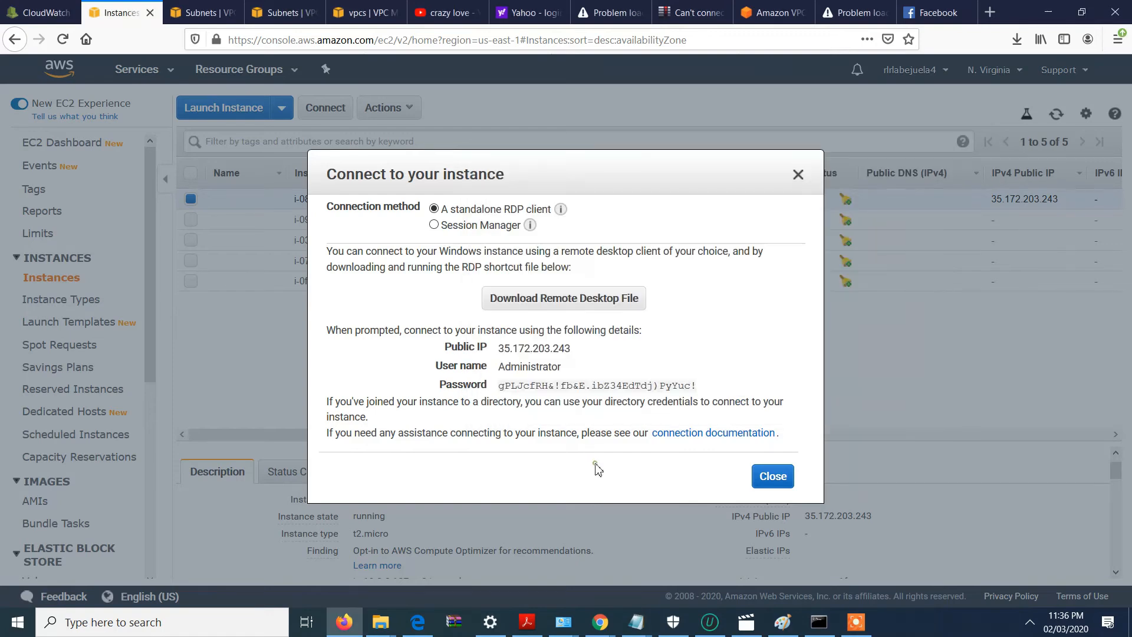
# Close the instance's connection details and start a Remote Desktop Connection to its public IP 35.172.203.243.
pyautogui.click(772, 477)
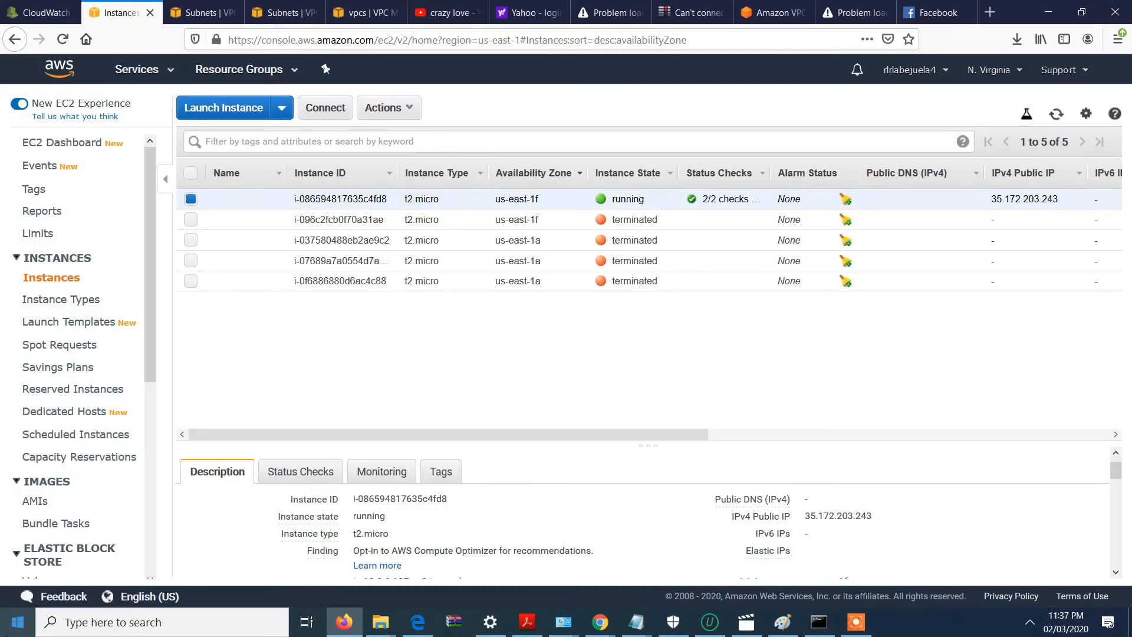
pyautogui.click(7, 631)
pyautogui.write('rdp')
pyautogui.press('Return')
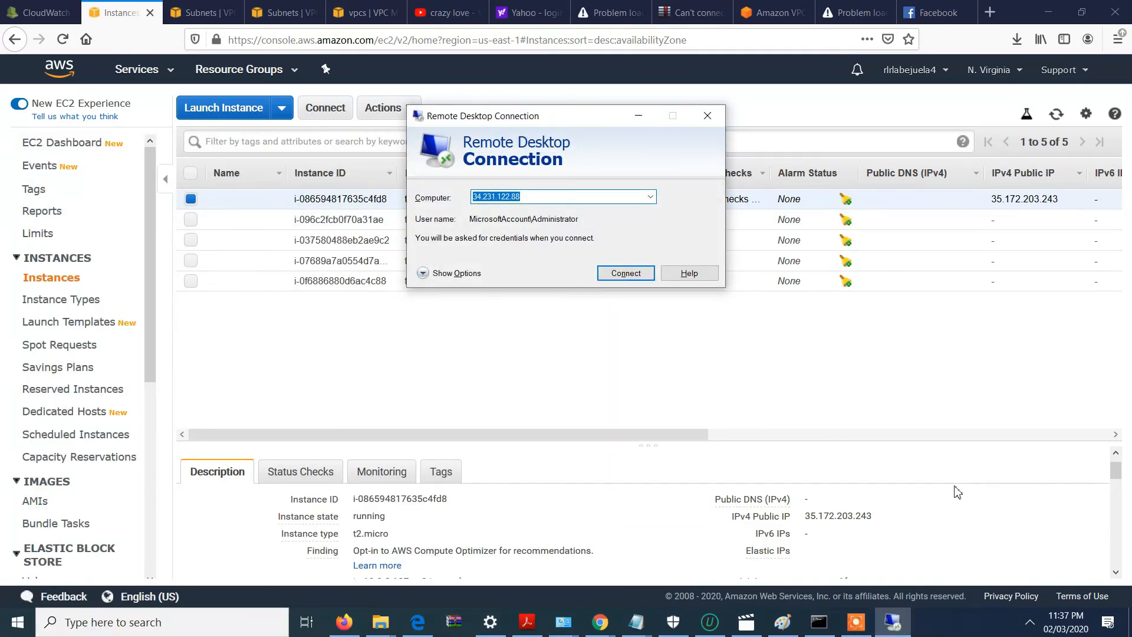
pyautogui.click(863, 517)
pyautogui.click(884, 516)
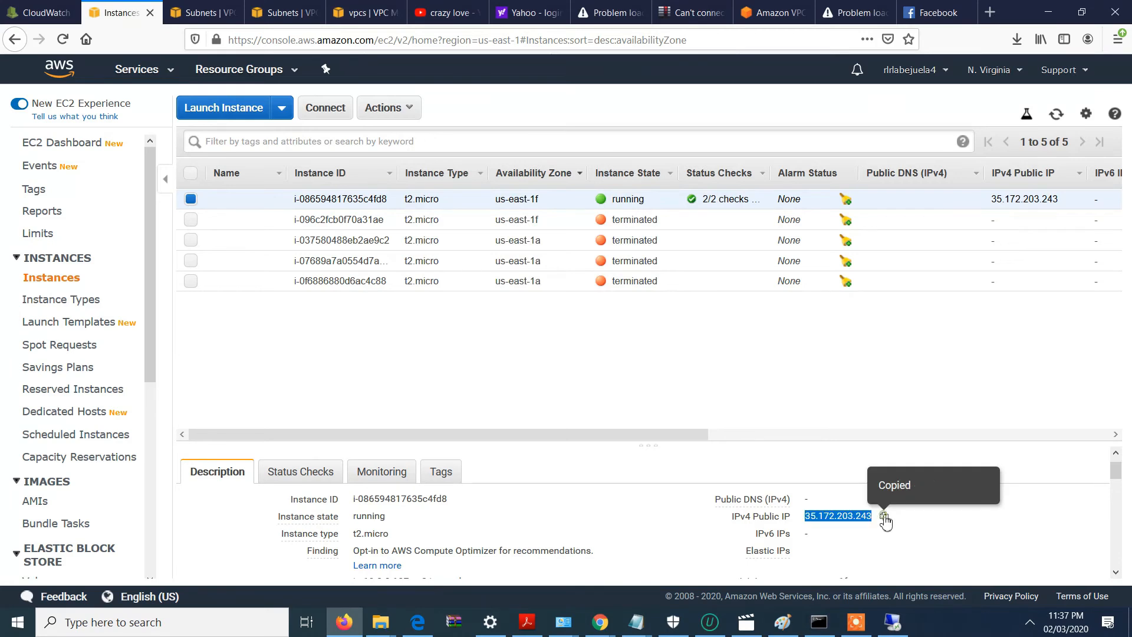
pyautogui.click(892, 620)
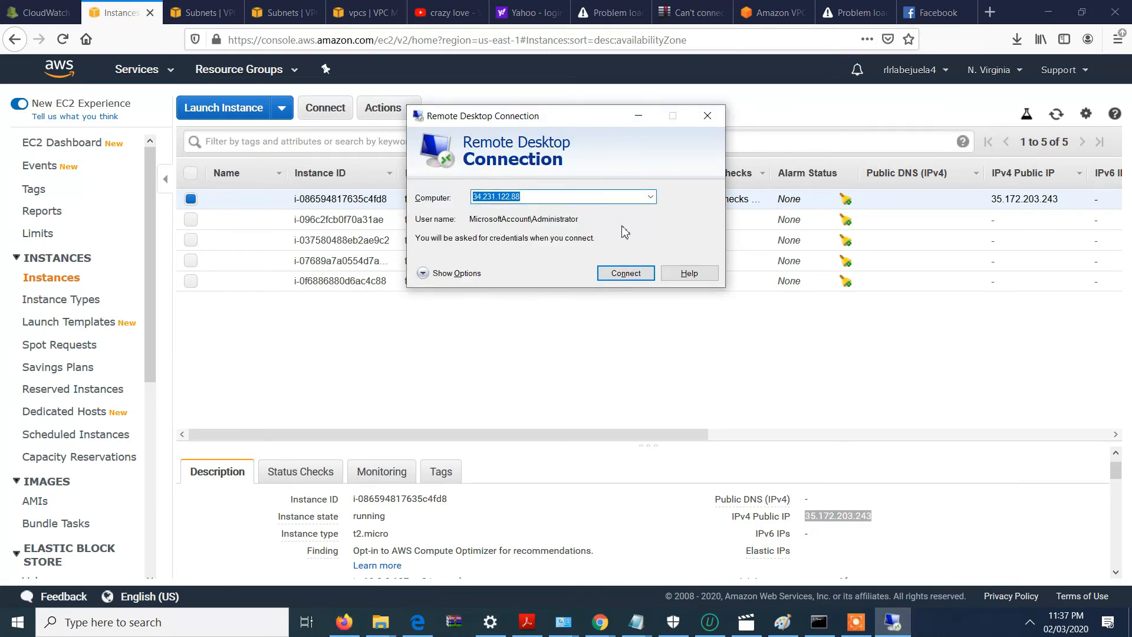
pyautogui.hotkey('ctrl', 'v')
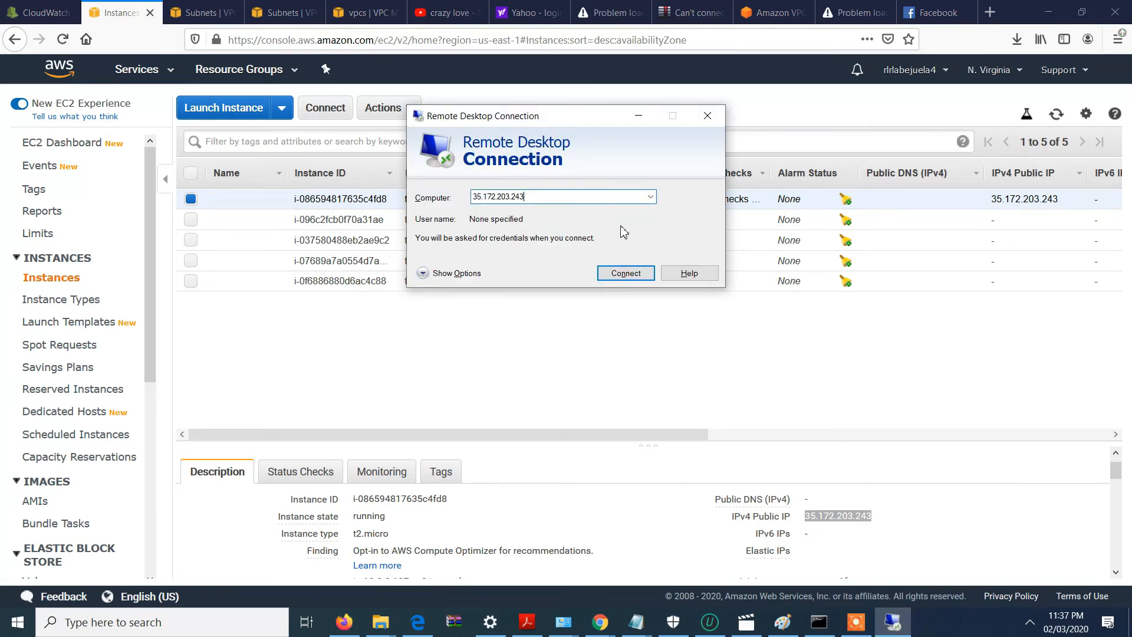
pyautogui.click(626, 273)
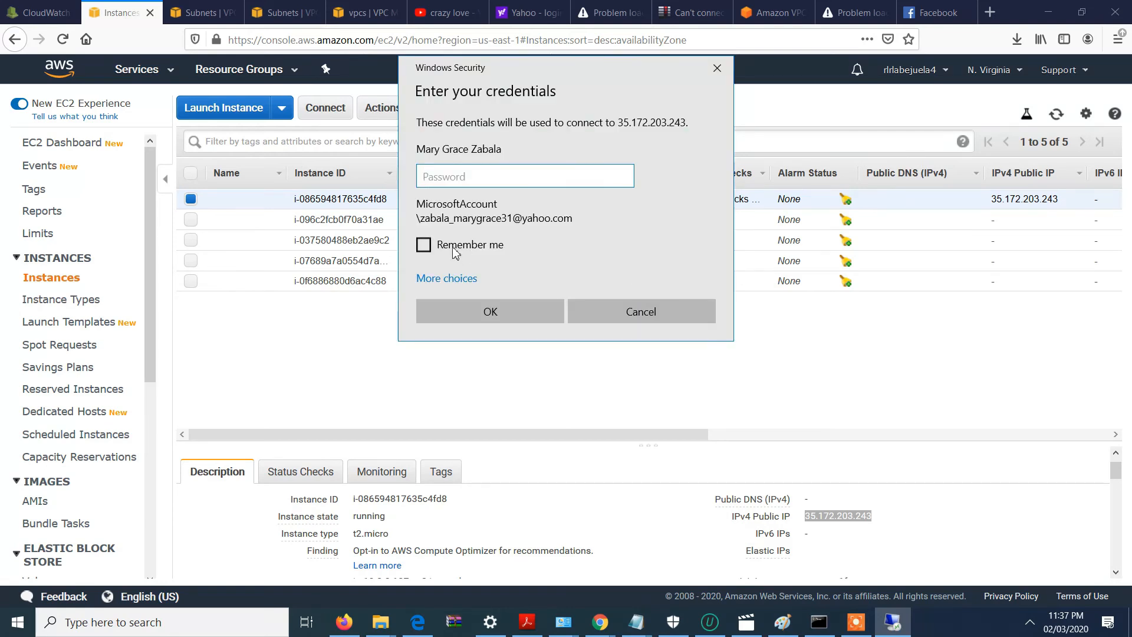
# Choose a different account for the remote connection and set its user name to Administrator.
pyautogui.click(453, 278)
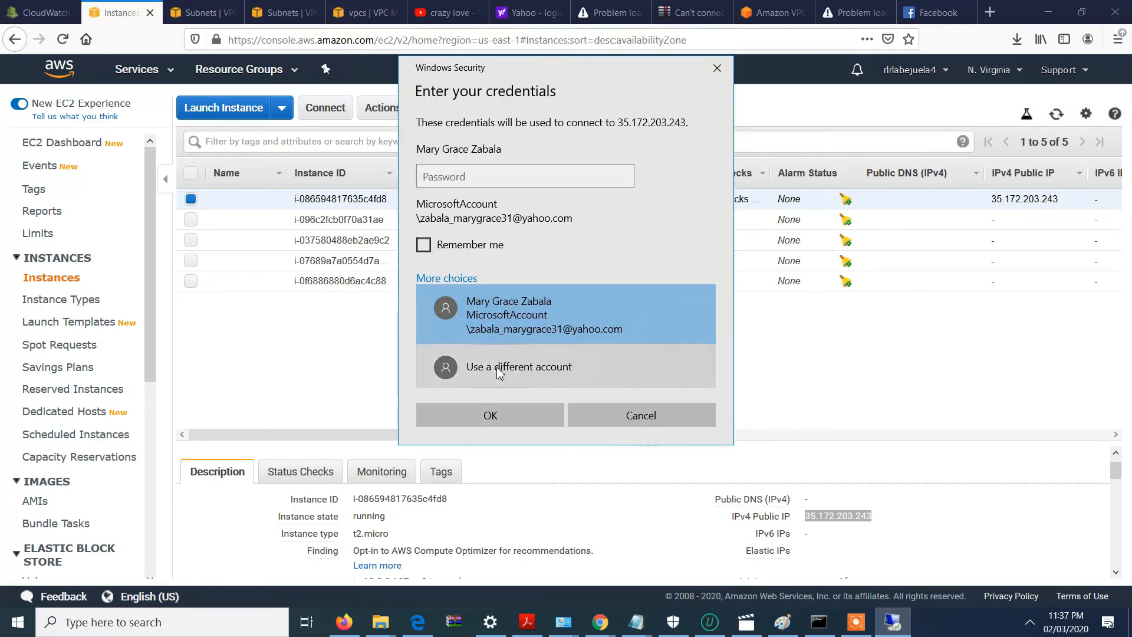
pyautogui.click(497, 367)
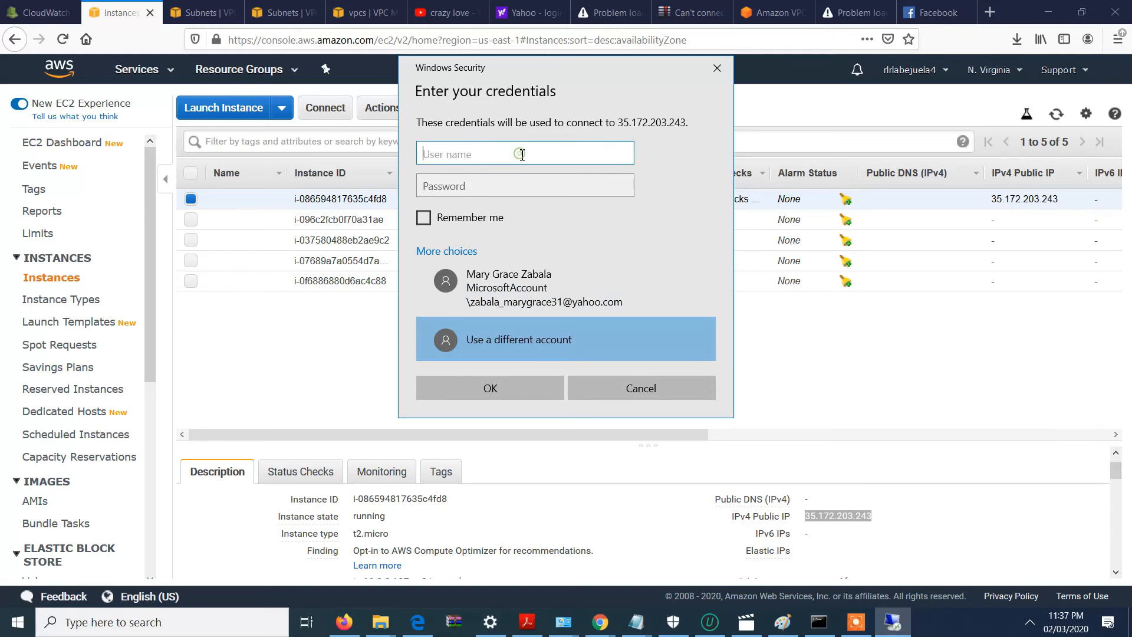
pyautogui.write('Administrator')
# Copy the administrator password from the untitled Notepad note into the password field of the connection credentials.
pyautogui.click(514, 185)
pyautogui.moveTo(640, 629)
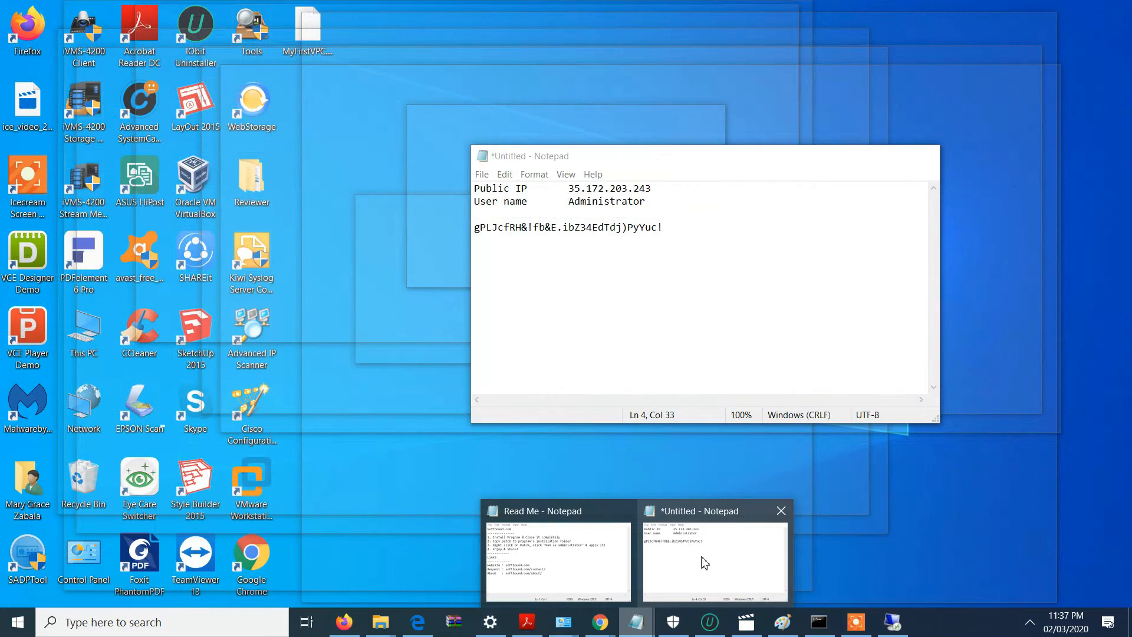
pyautogui.click(702, 557)
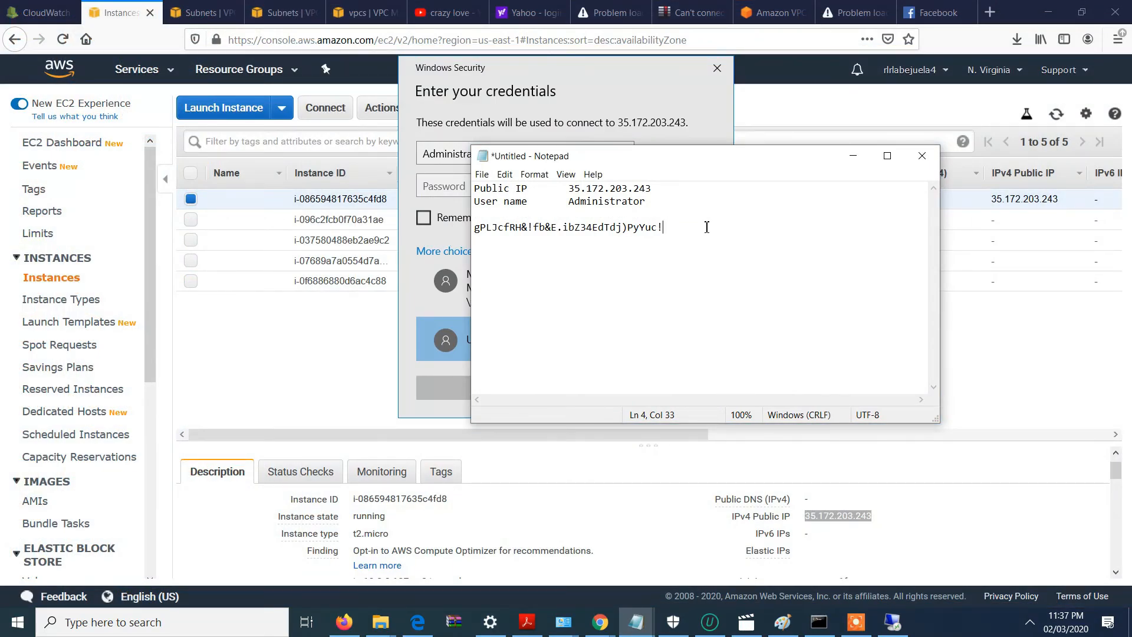
pyautogui.moveTo(689, 228); pyautogui.dragTo(477, 216)
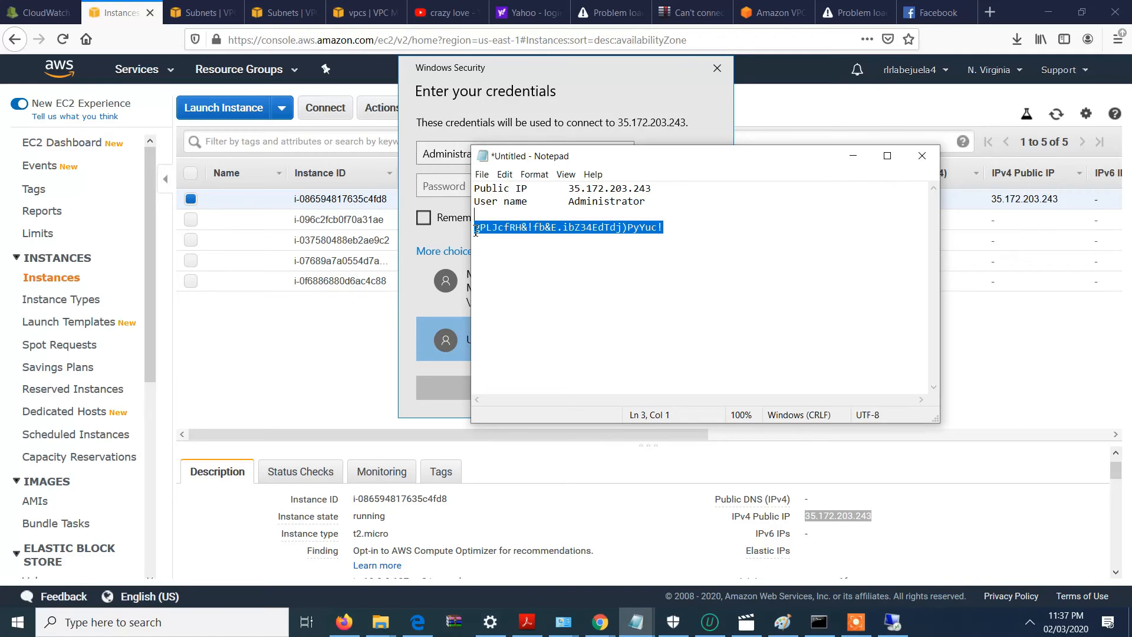
pyautogui.click(449, 191)
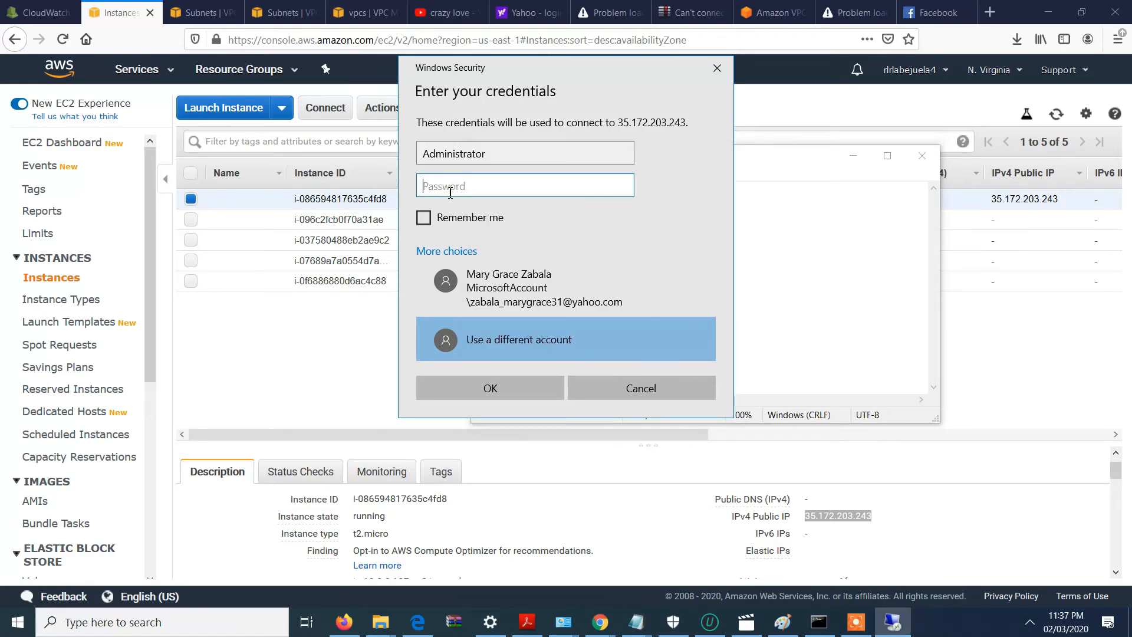
pyautogui.click(539, 172)
pyautogui.click(538, 186)
pyautogui.click(846, 188)
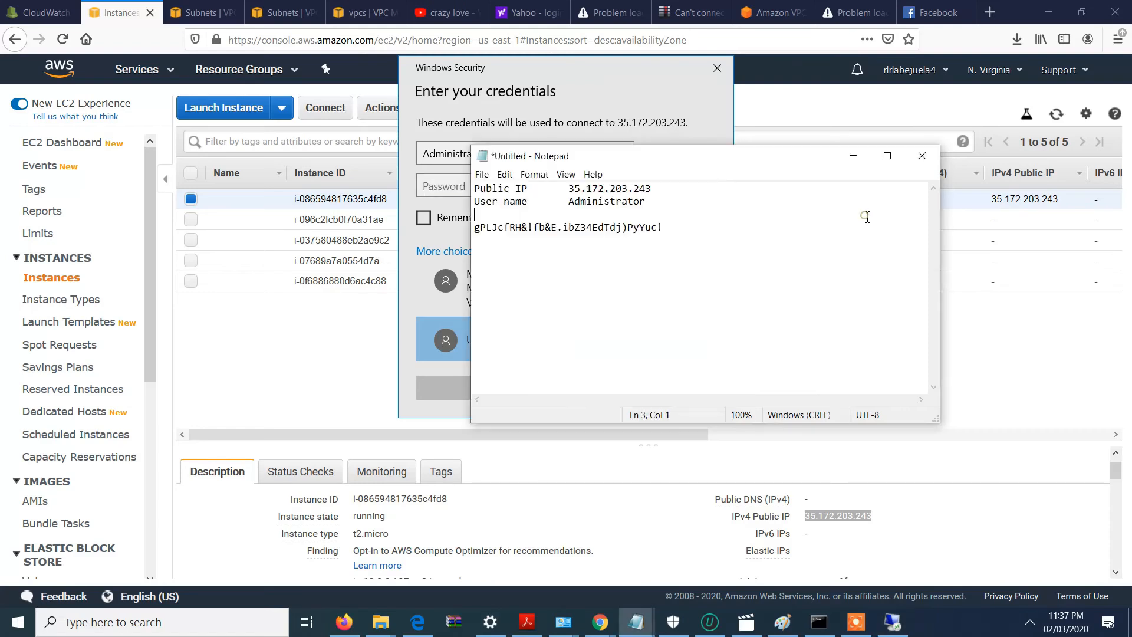
pyautogui.moveTo(723, 227); pyautogui.dragTo(434, 227)
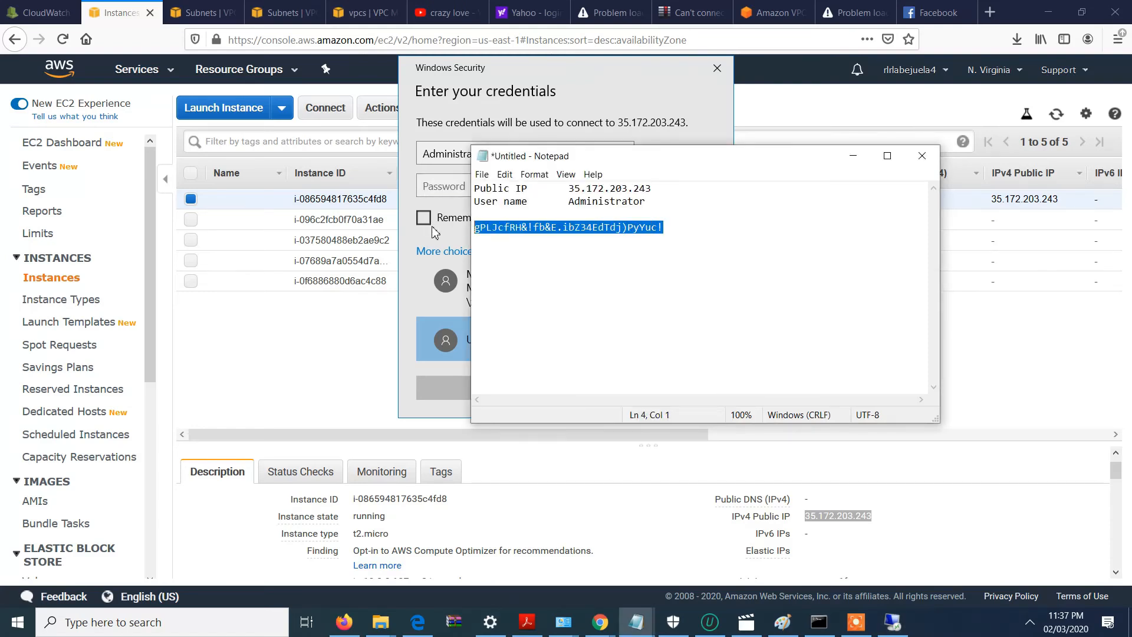
pyautogui.click(448, 199)
pyautogui.hotkey('ctrl', 'v')
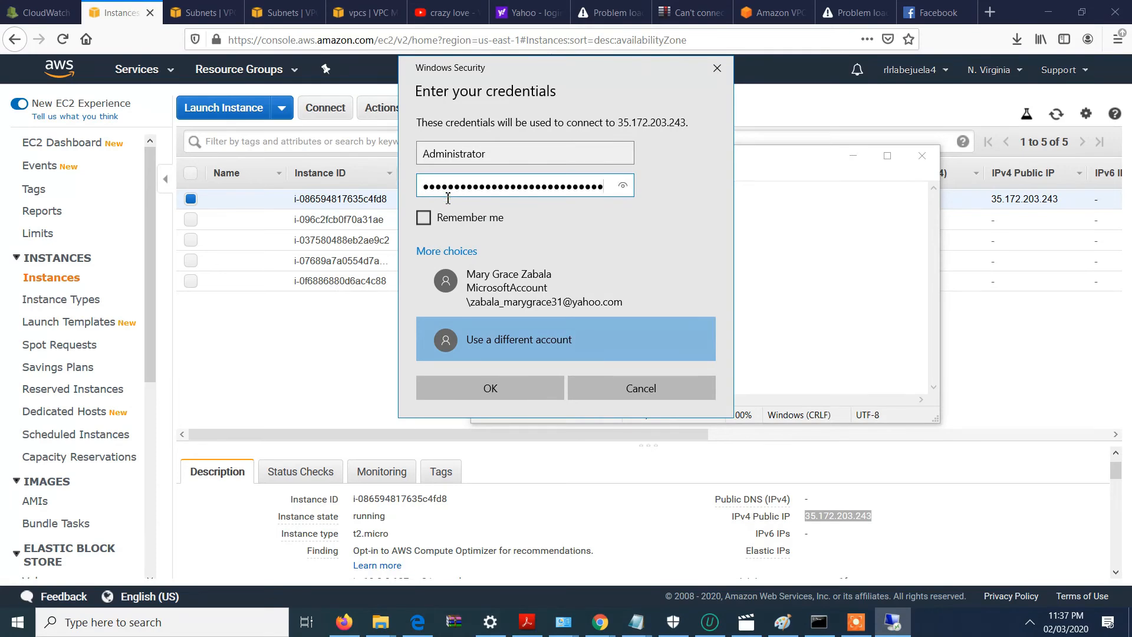
# Submit the credentials and connect to the remote computer despite its certificate errors.
pyautogui.click(529, 389)
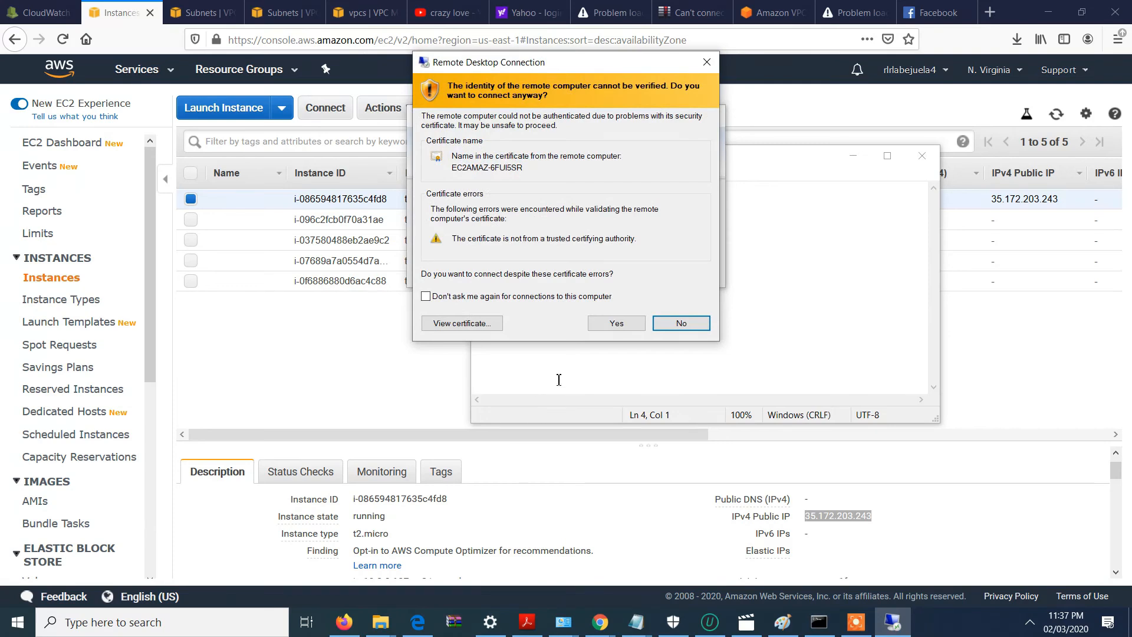
pyautogui.click(613, 324)
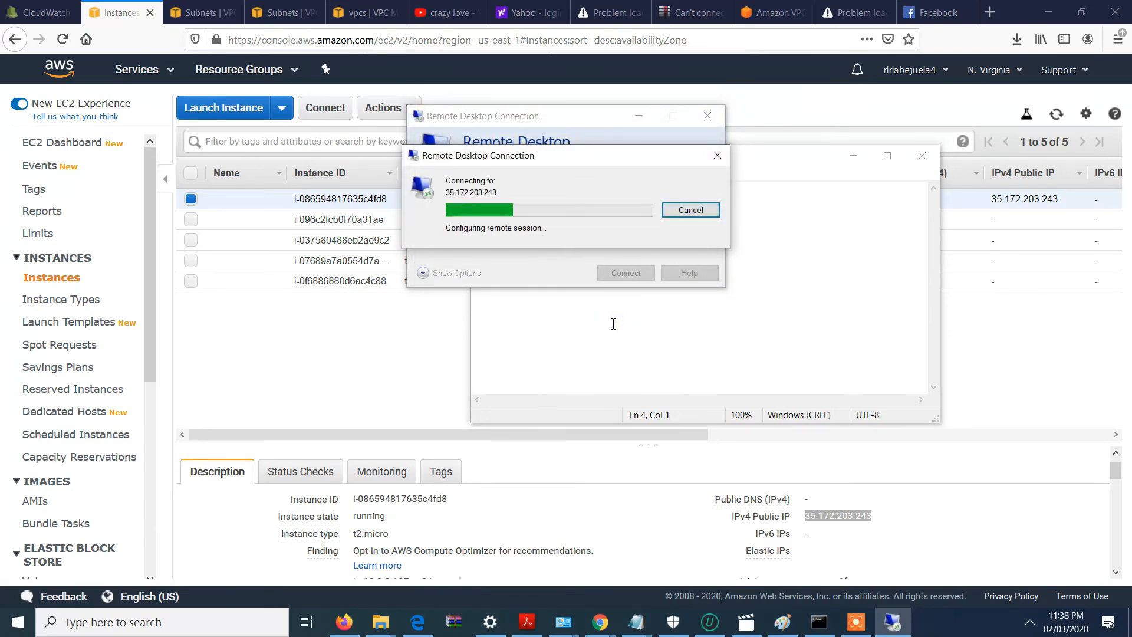
pyautogui.moveTo(863, 630)
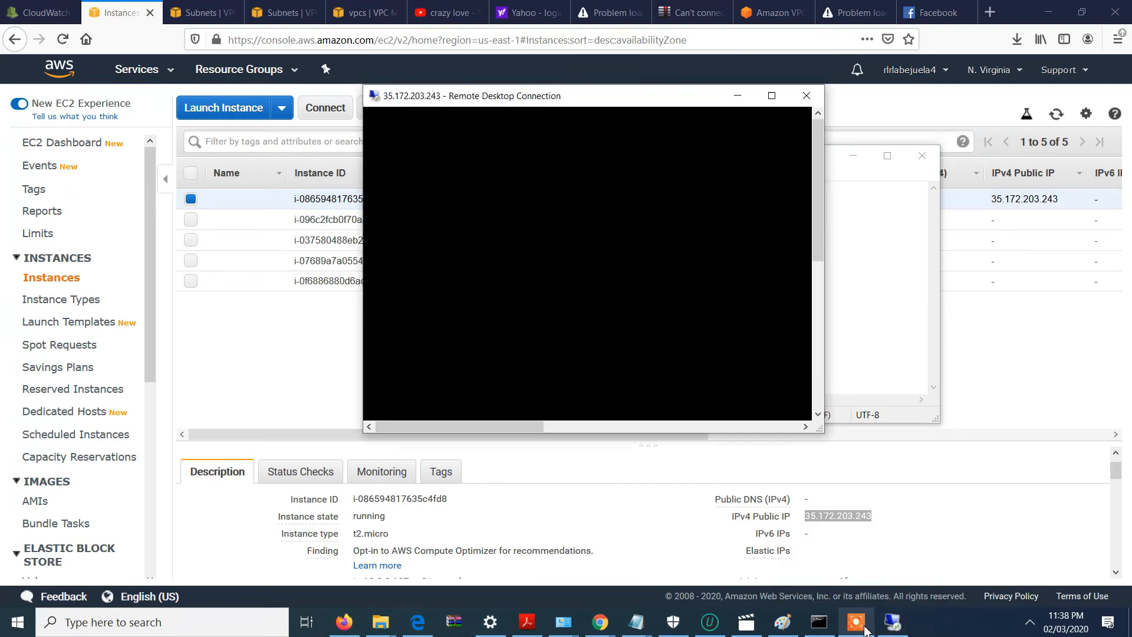
pyautogui.click(771, 96)
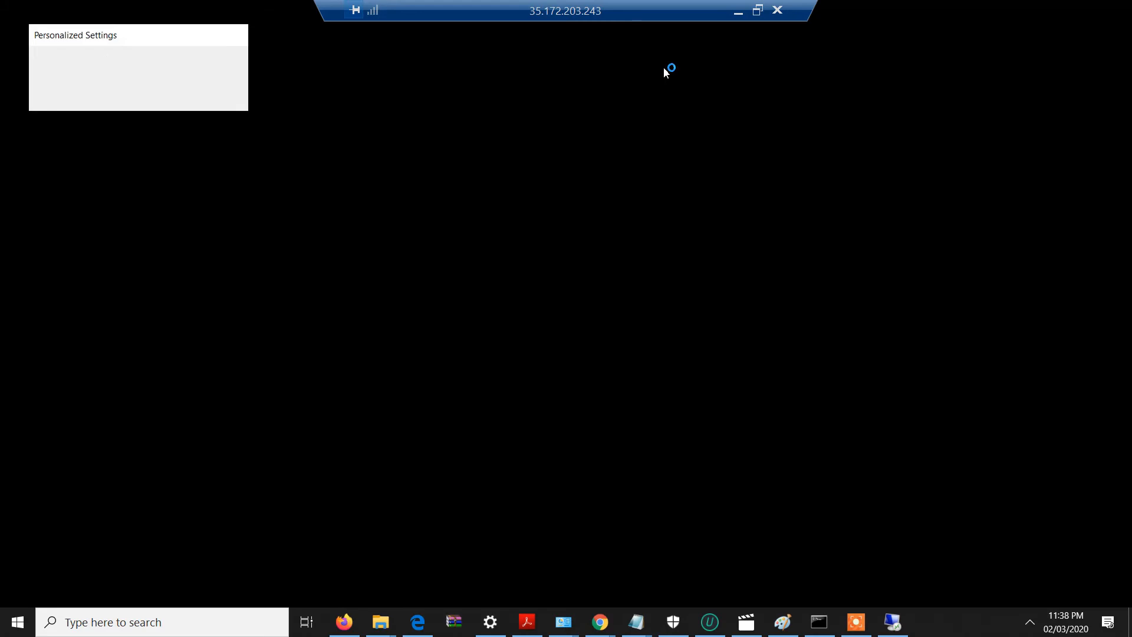
pyautogui.doubleClick(662, 17)
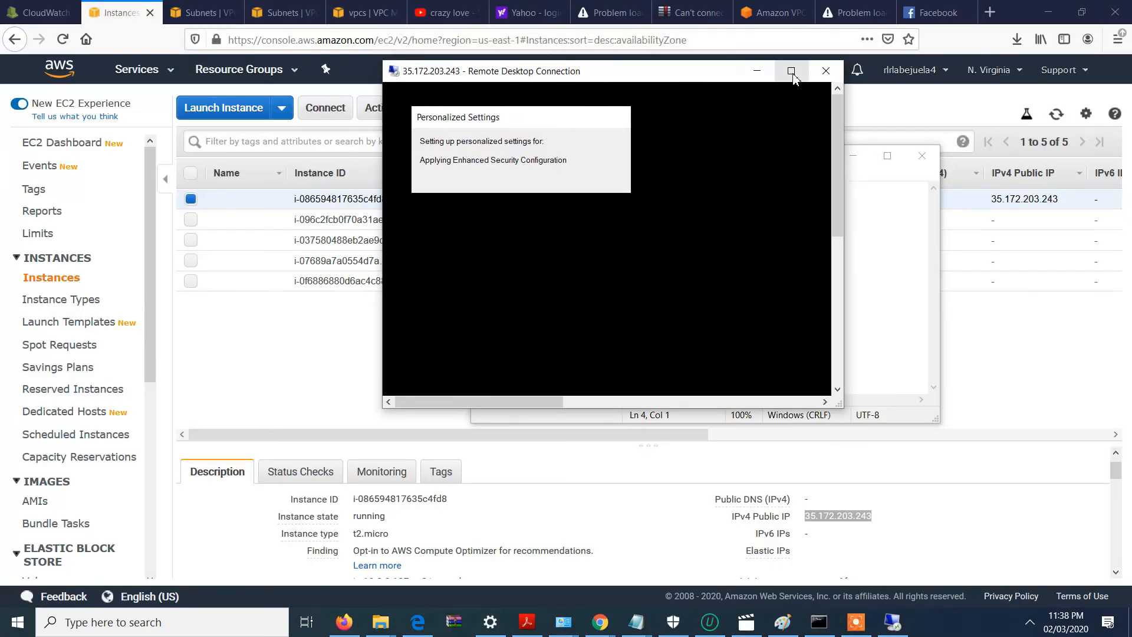
pyautogui.click(791, 72)
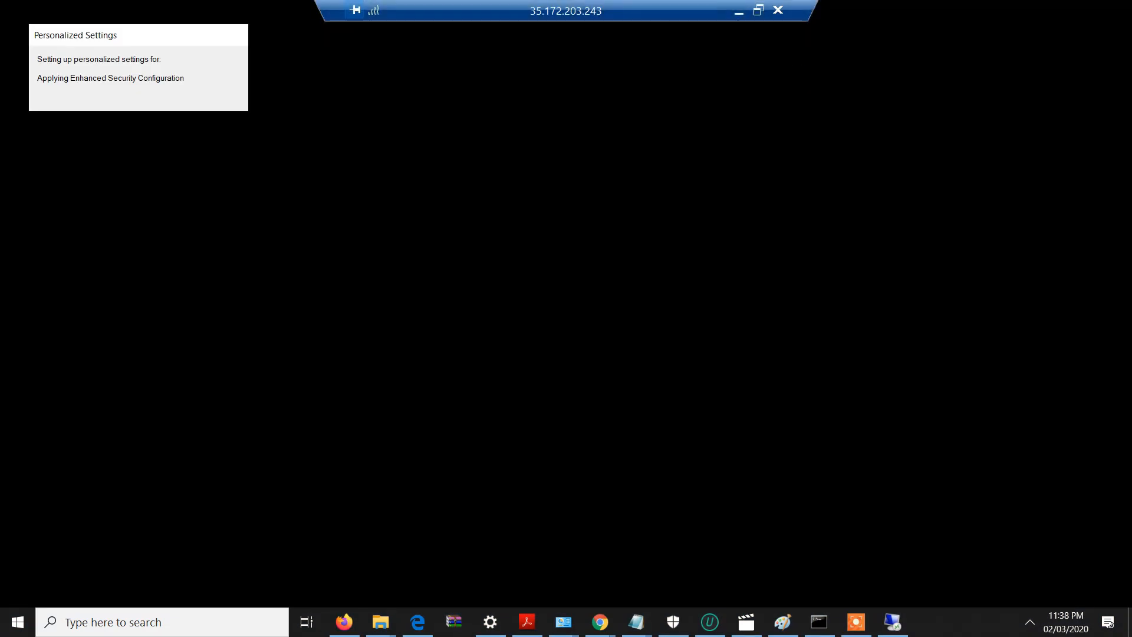
pyautogui.doubleClick(695, 11)
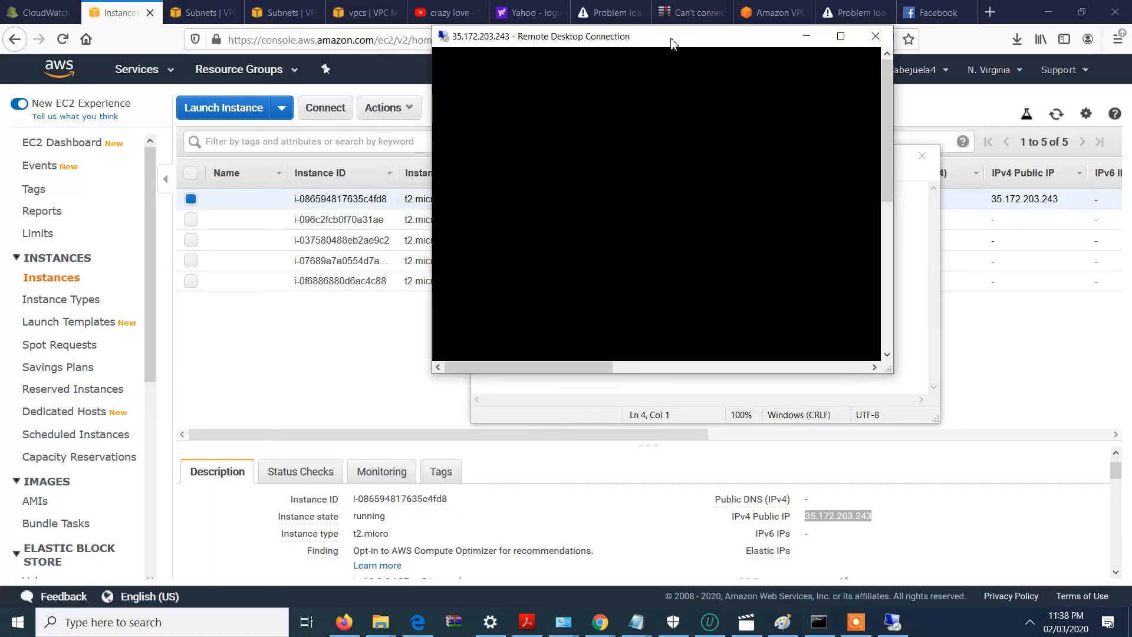
pyautogui.click(841, 36)
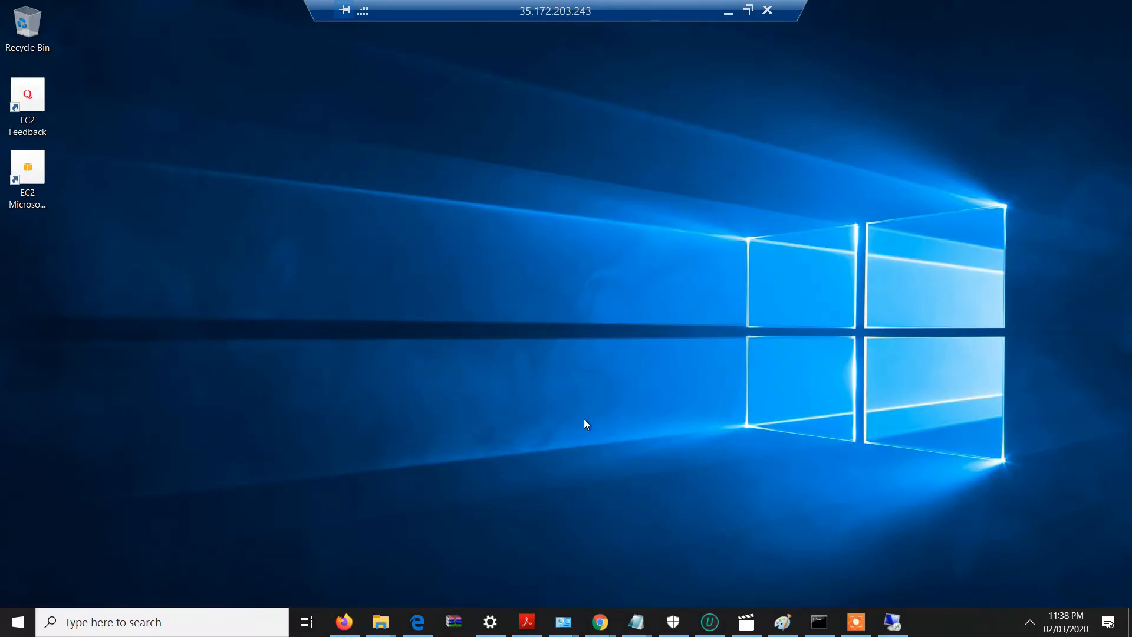
pyautogui.moveTo(631, 15); pyautogui.dragTo(616, 27)
pyautogui.moveTo(670, 38); pyautogui.dragTo(536, 57)
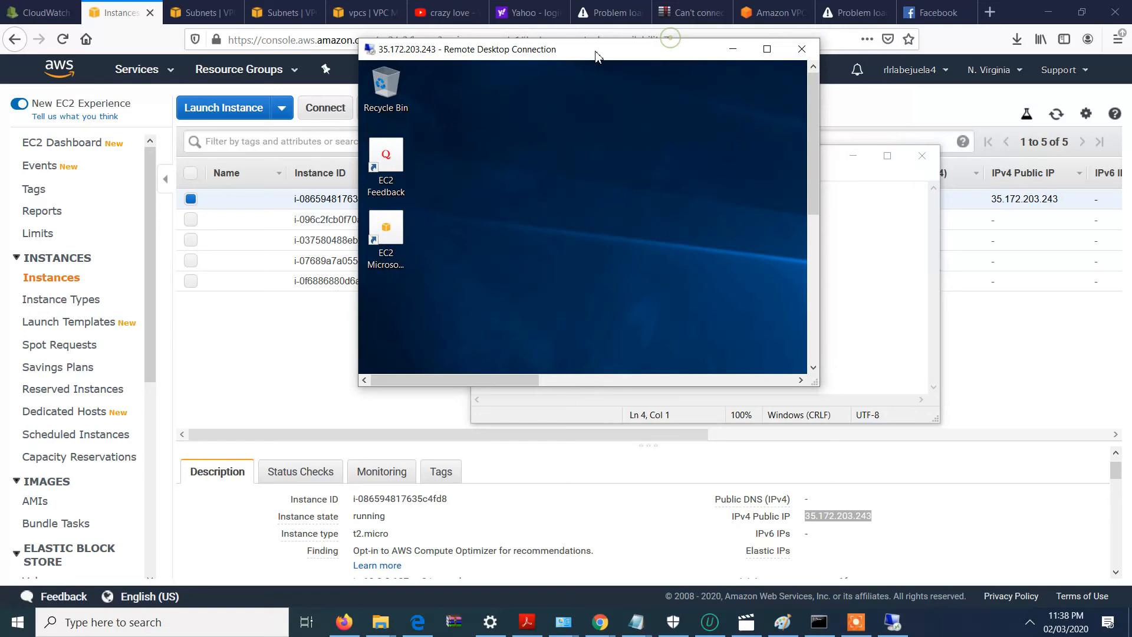
pyautogui.click(741, 56)
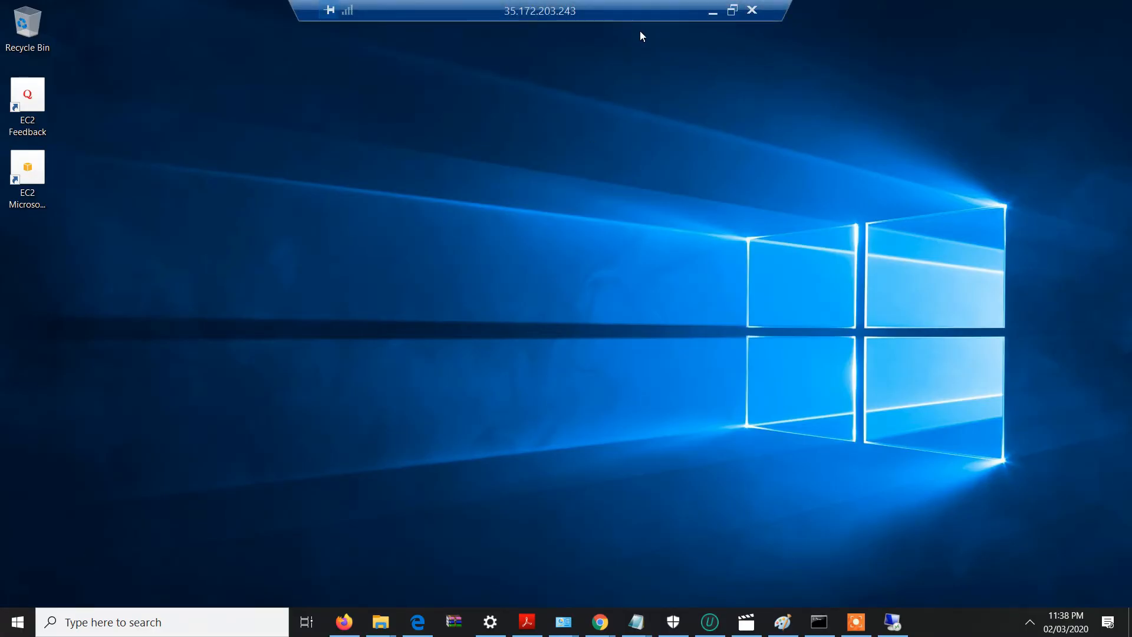
# Restore the remote session to a window and try to open a command prompt on the server by searching for cmd.
pyautogui.doubleClick(631, 13)
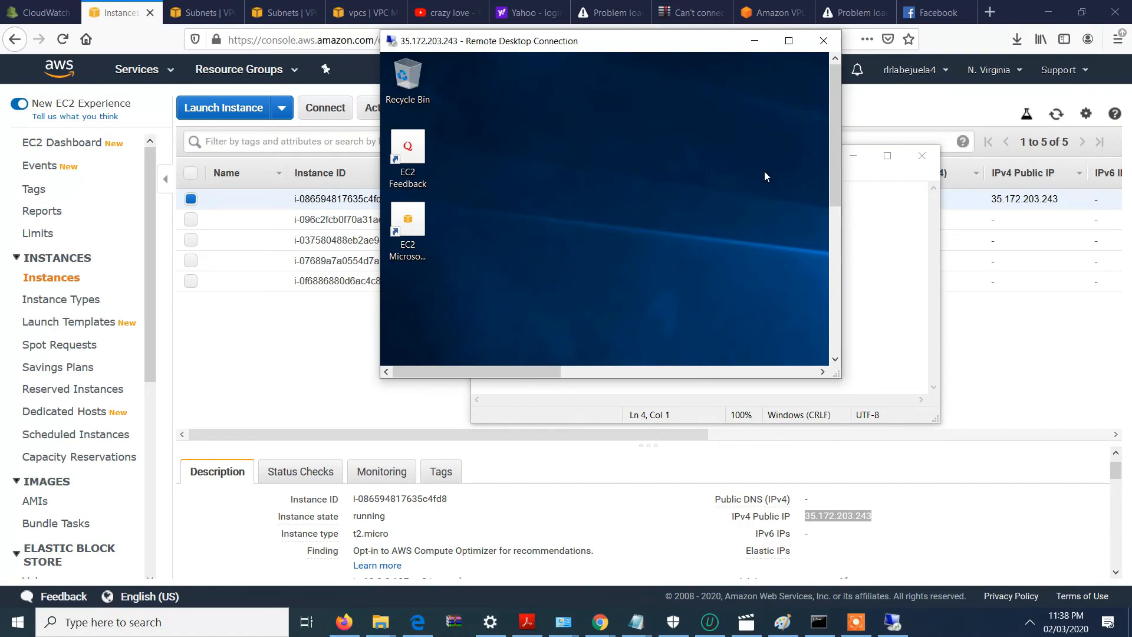
pyautogui.moveTo(835, 164); pyautogui.dragTo(826, 340)
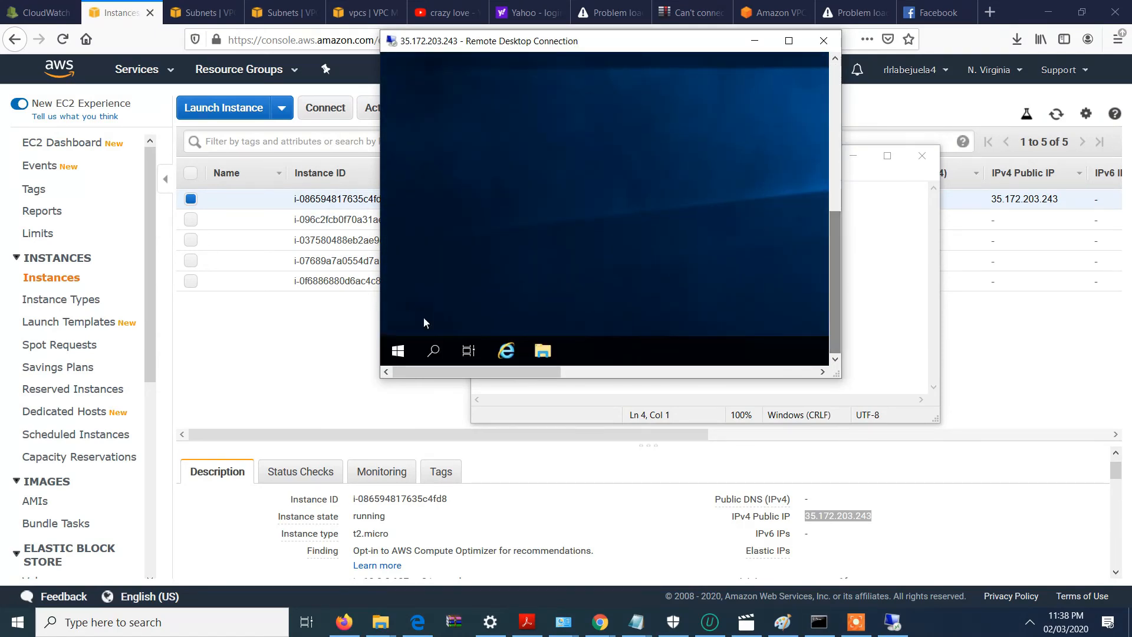
pyautogui.click(405, 350)
pyautogui.click(404, 351)
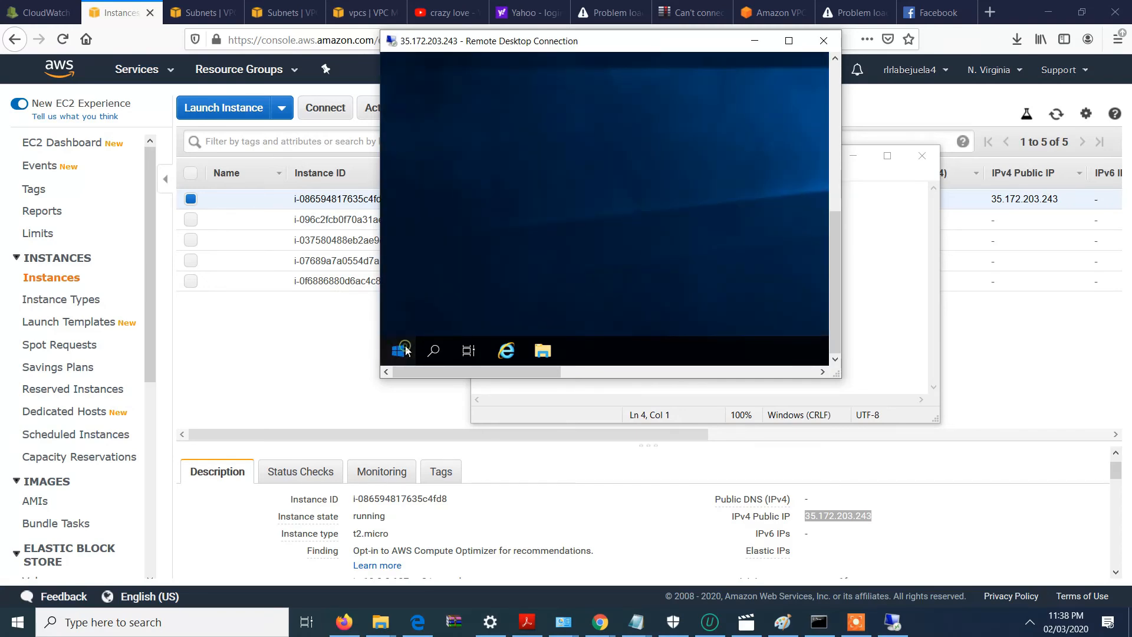
pyautogui.click(405, 350)
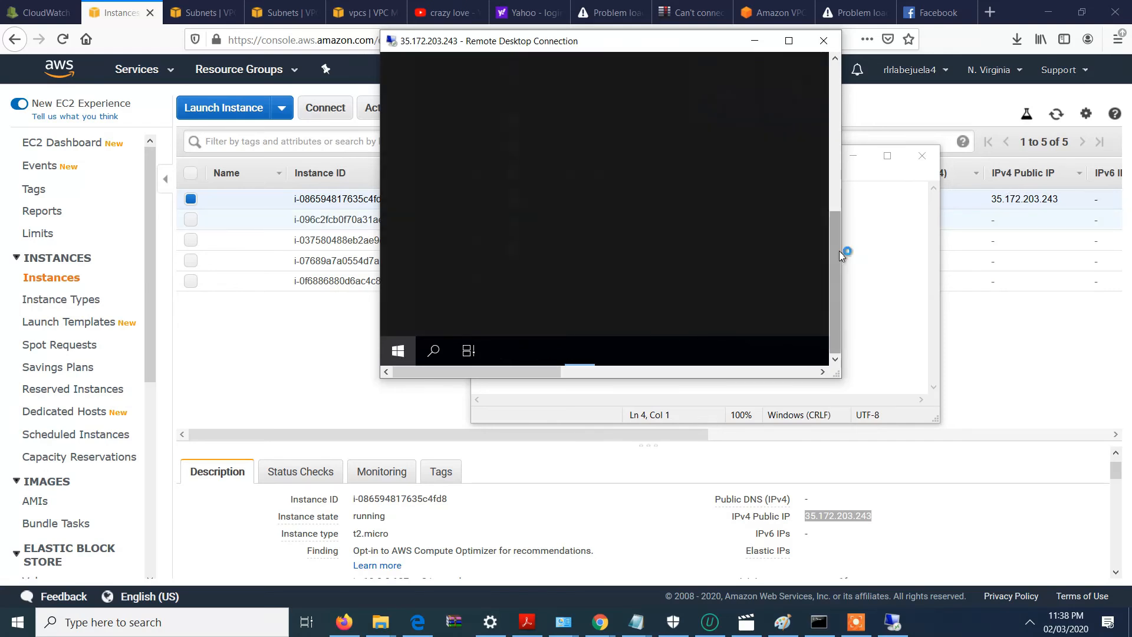
pyautogui.write('cmd')
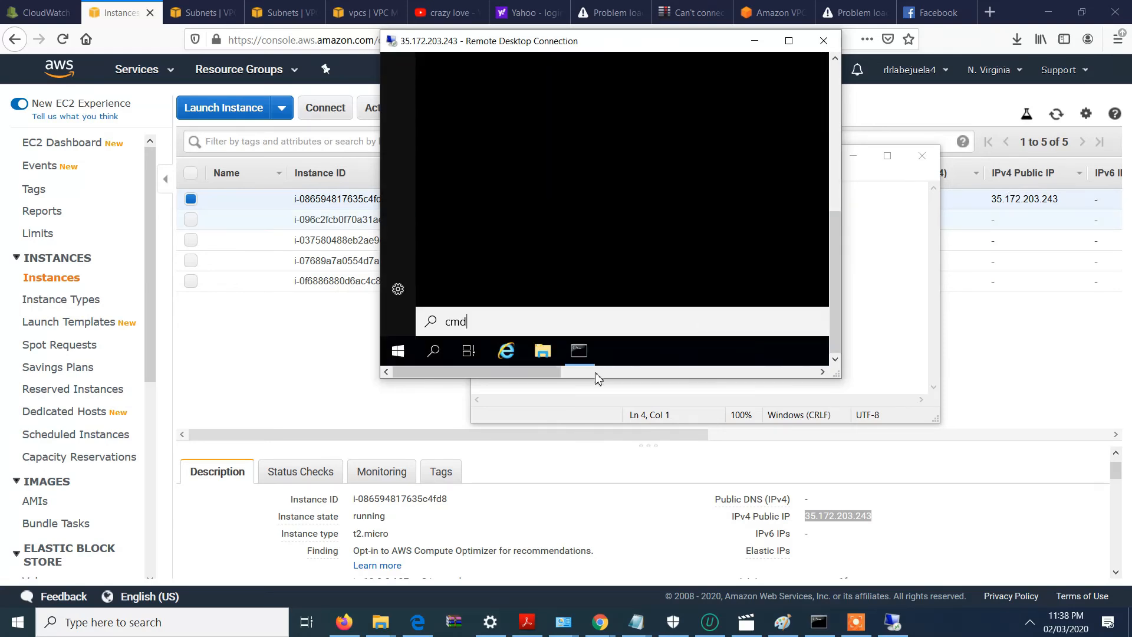
pyautogui.click(799, 41)
pyautogui.click(330, 264)
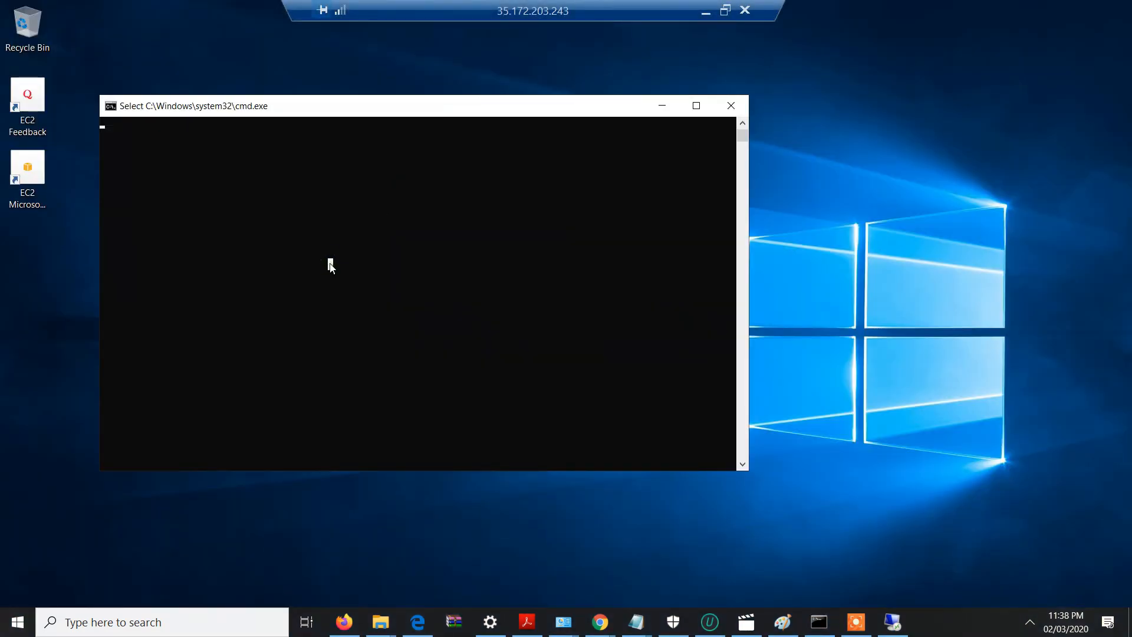
pyautogui.press('Return')
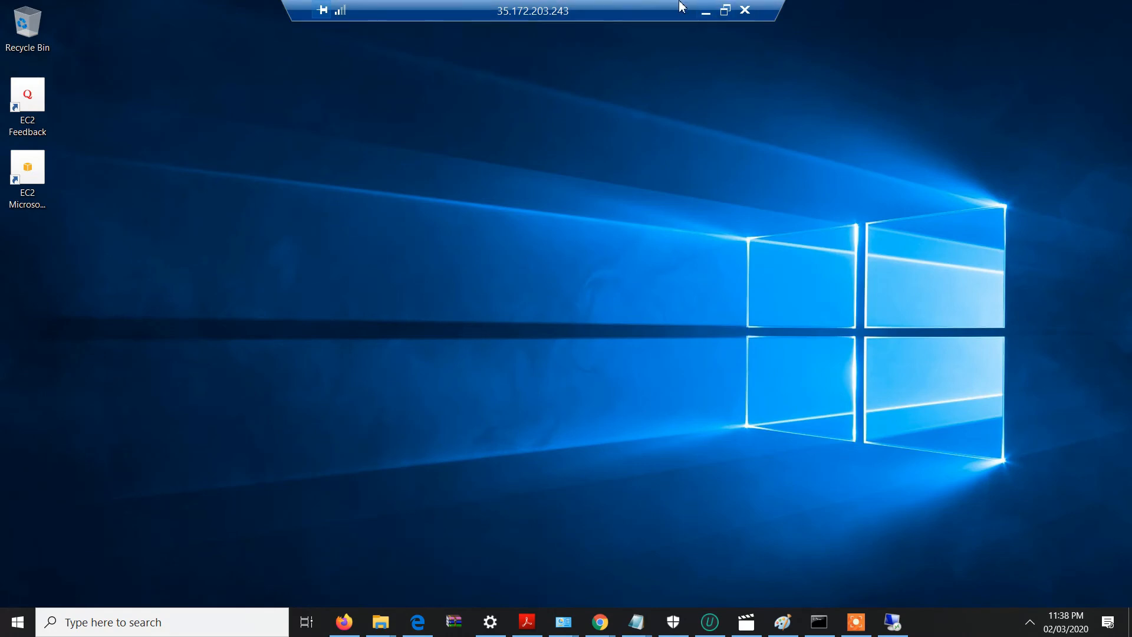
# Restore the remote session to a window and open a Command Prompt on the server by searching for cmd.
pyautogui.click(725, 10)
pyautogui.moveTo(664, 53); pyautogui.dragTo(626, 77)
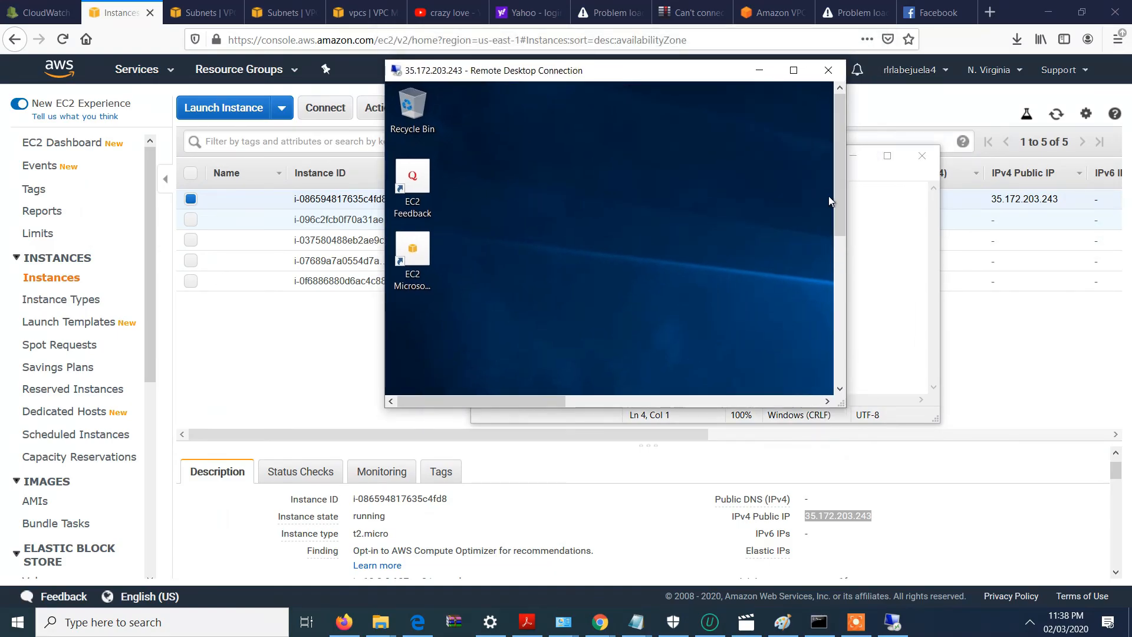
pyautogui.moveTo(835, 202); pyautogui.dragTo(838, 354)
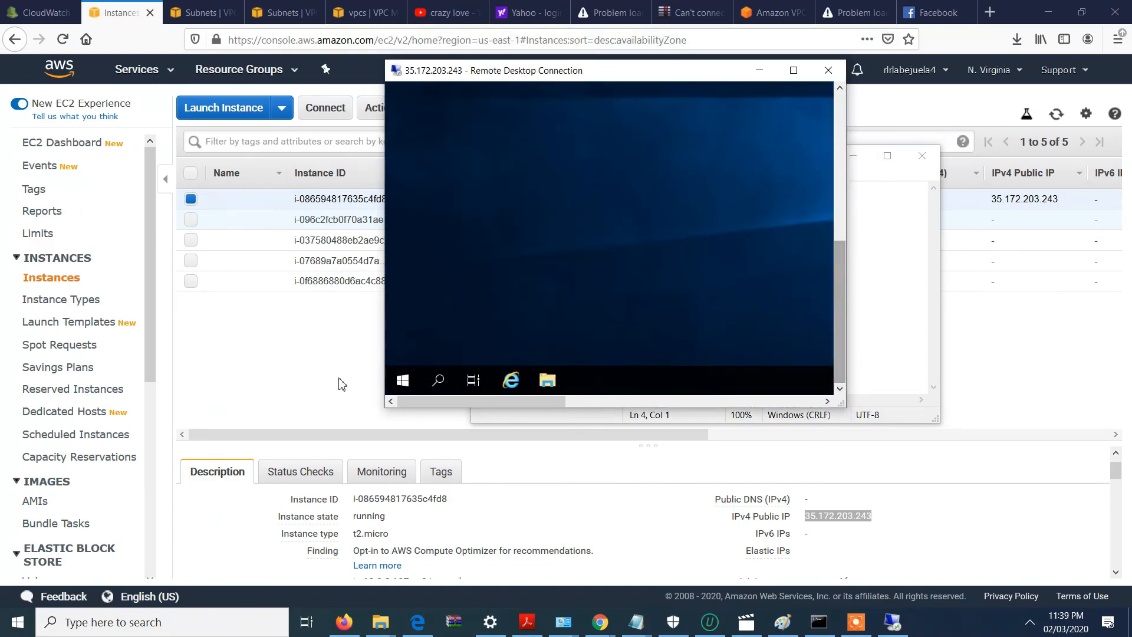
pyautogui.click(403, 380)
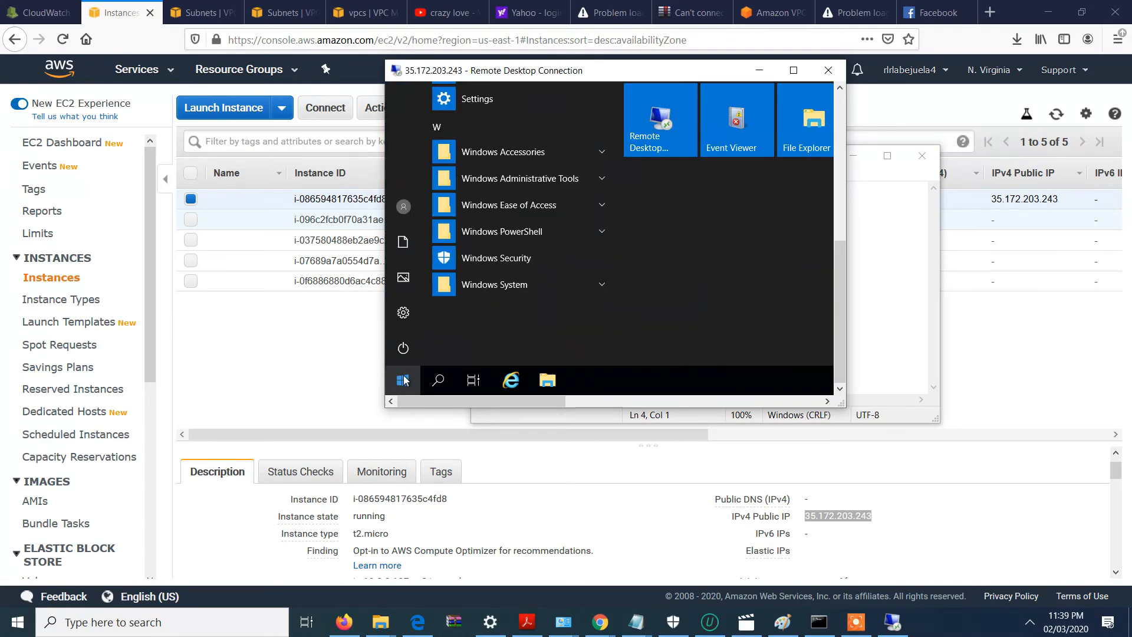
pyautogui.write('cmd')
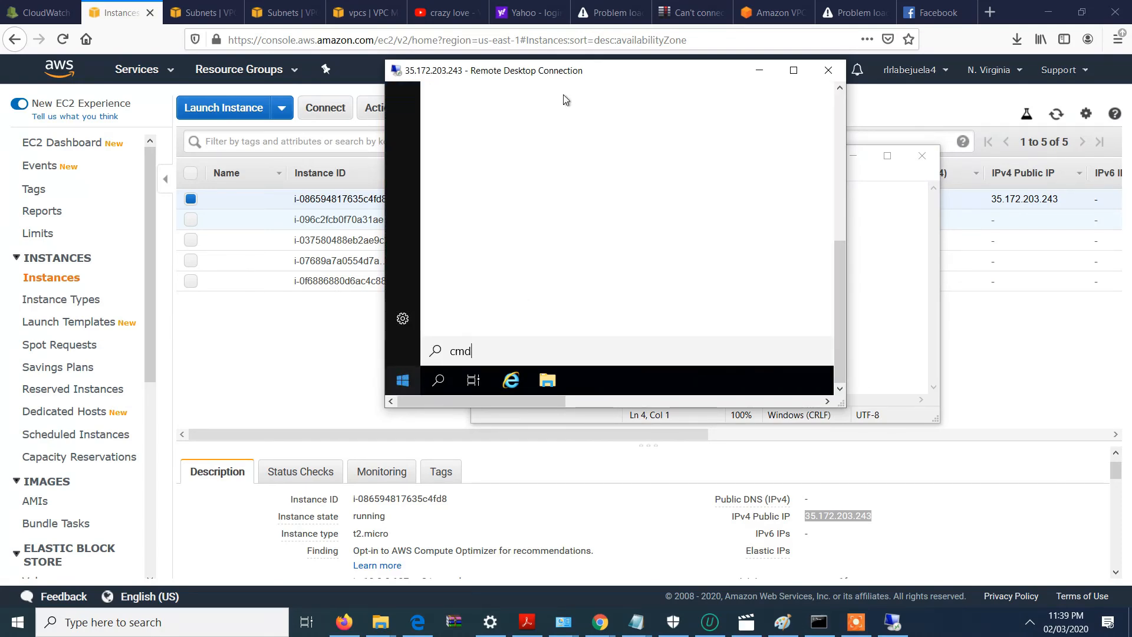
pyautogui.moveTo(840, 279); pyautogui.dragTo(841, 203)
pyautogui.click(734, 128)
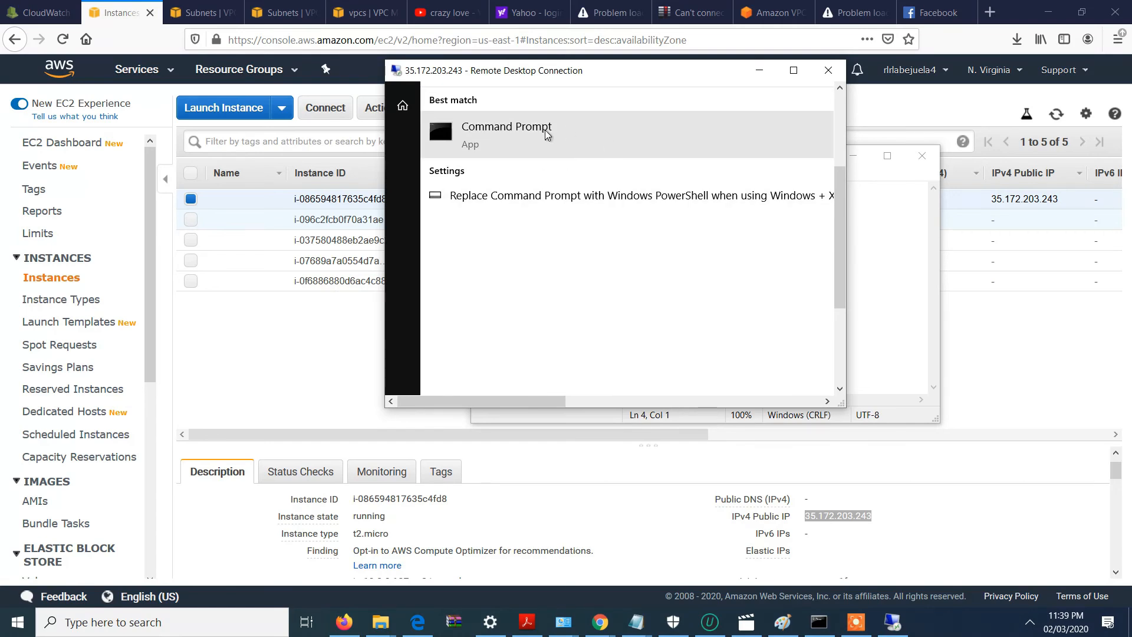
# Show the remote session full screen, run ipconfig in the front Command Prompt and close that prompt window.
pyautogui.click(794, 70)
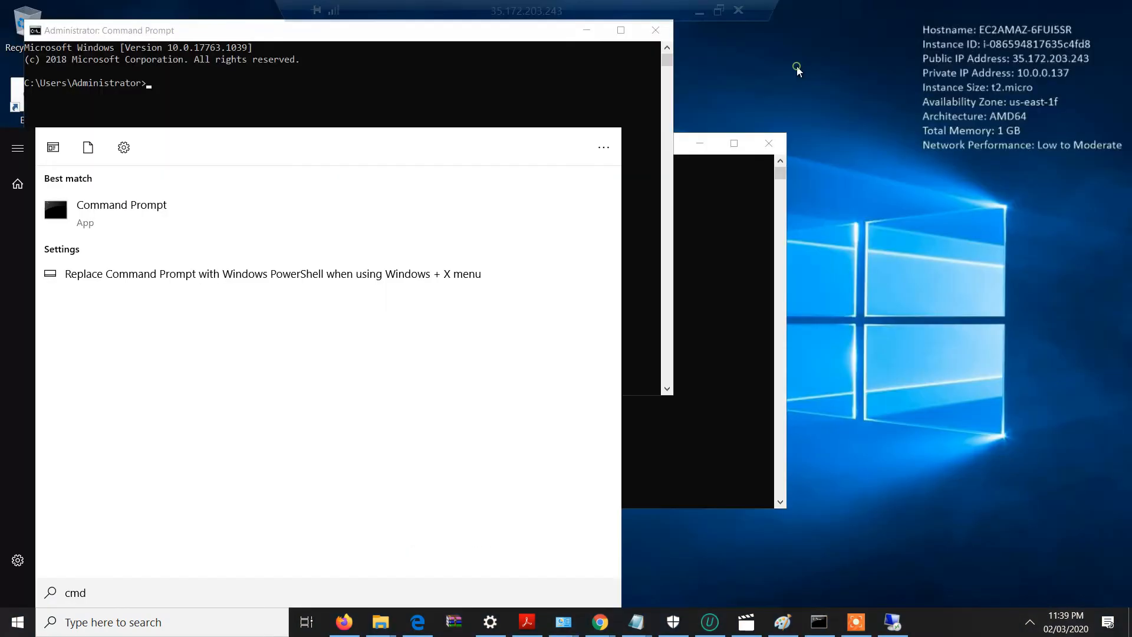
pyautogui.click(484, 106)
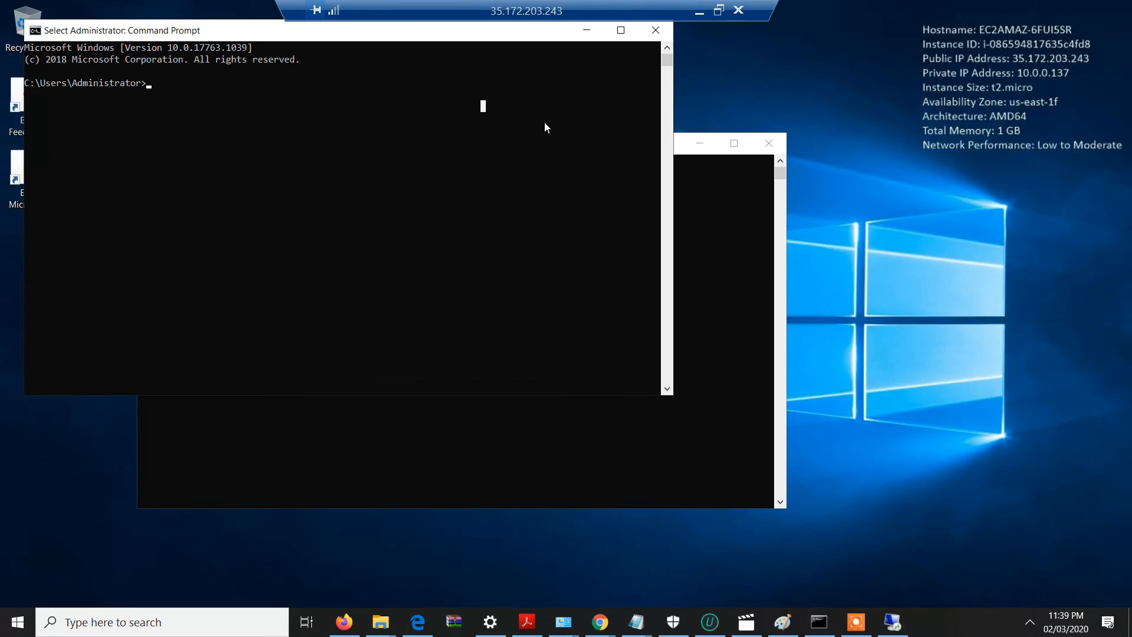
pyautogui.write('ipco')
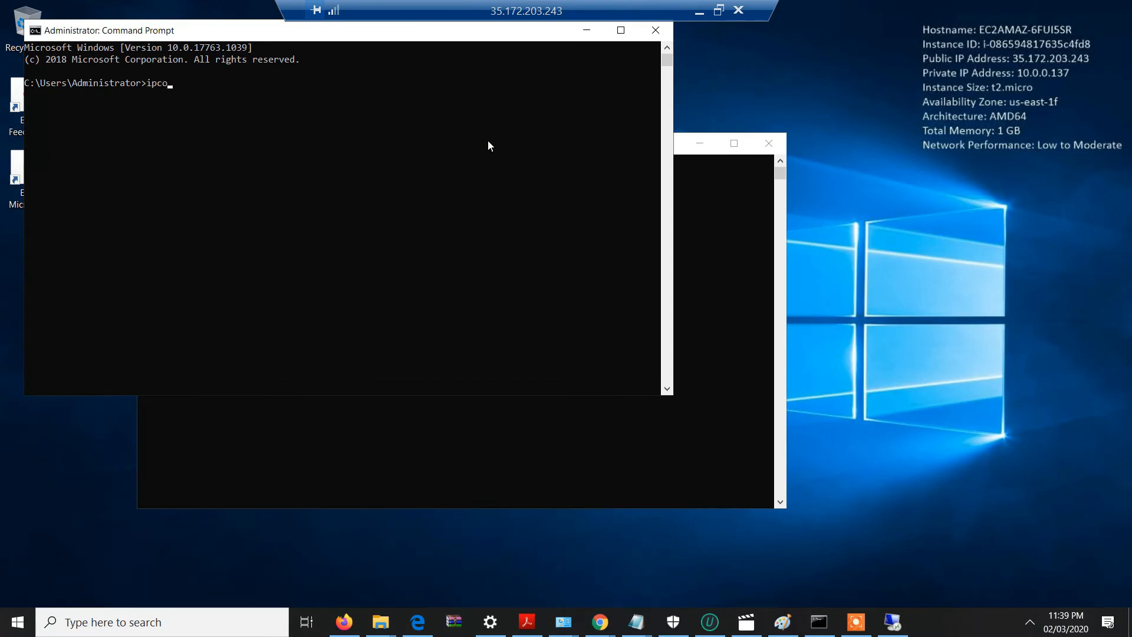
pyautogui.write('nfig')
pyautogui.press('Return')
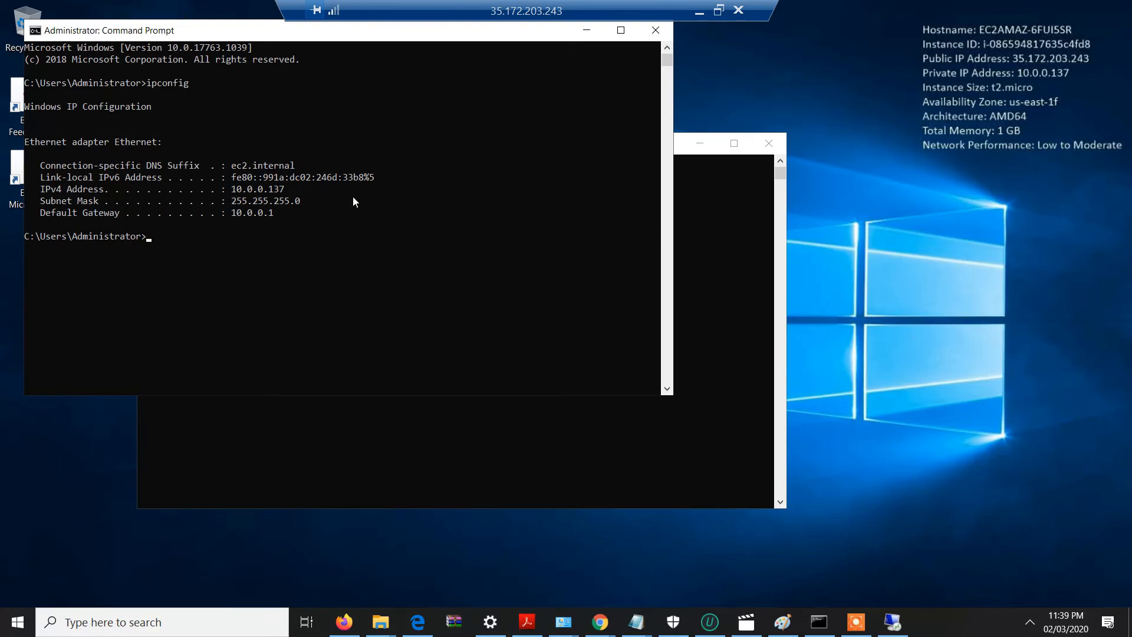
pyautogui.click(655, 30)
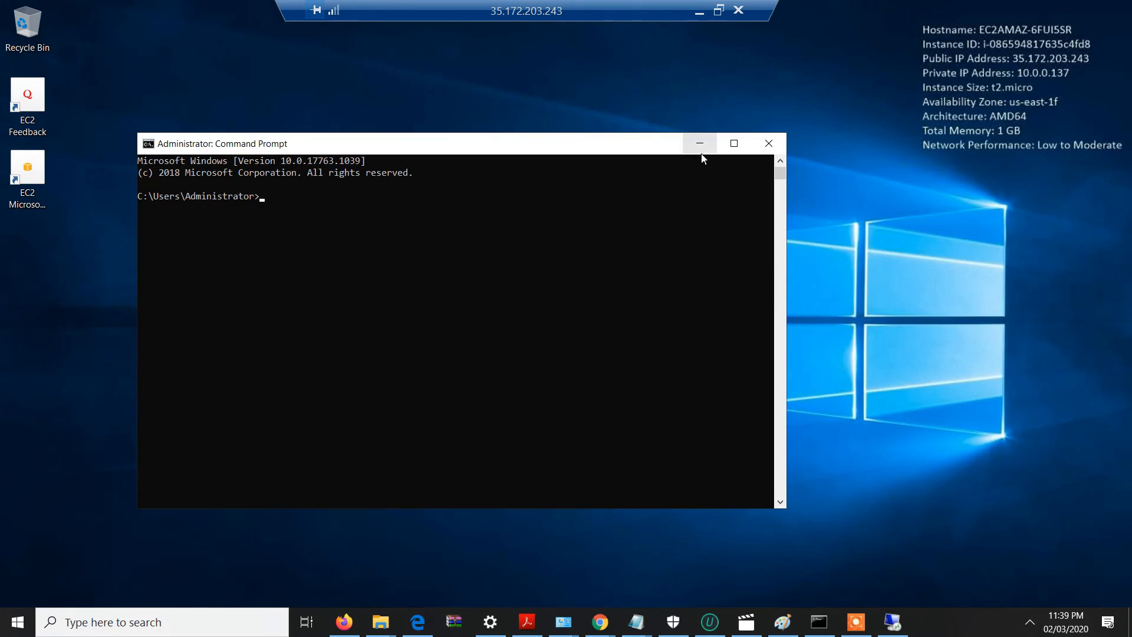
# Launch Internet Explorer on the remote server and accept the recommended security, privacy and compatibility settings.
pyautogui.click(718, 10)
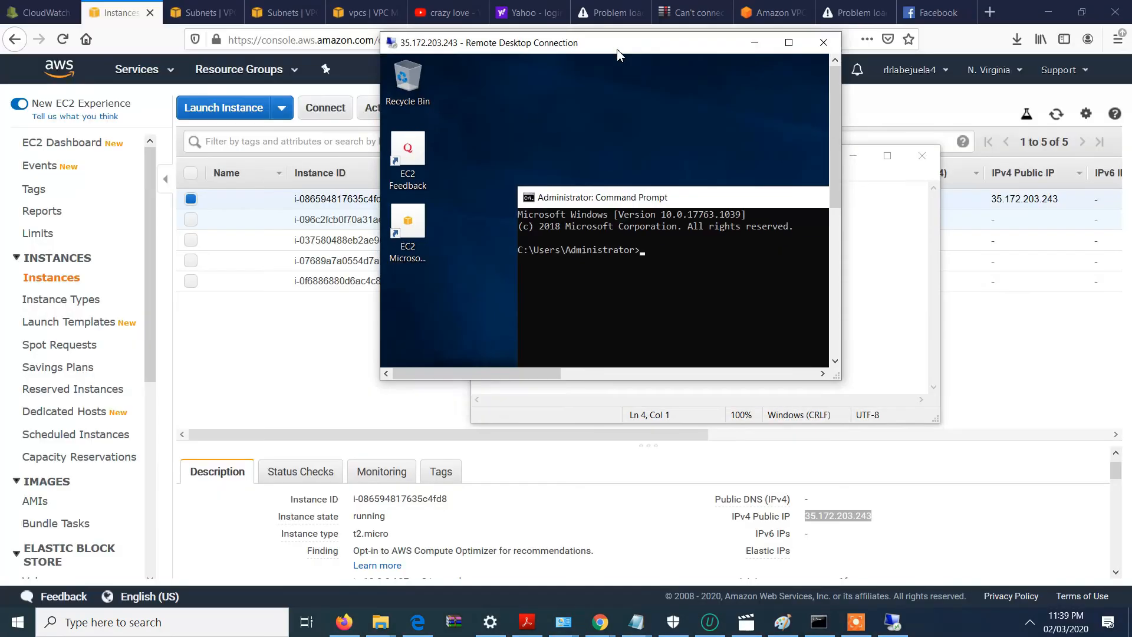
pyautogui.moveTo(774, 148); pyautogui.dragTo(773, 332)
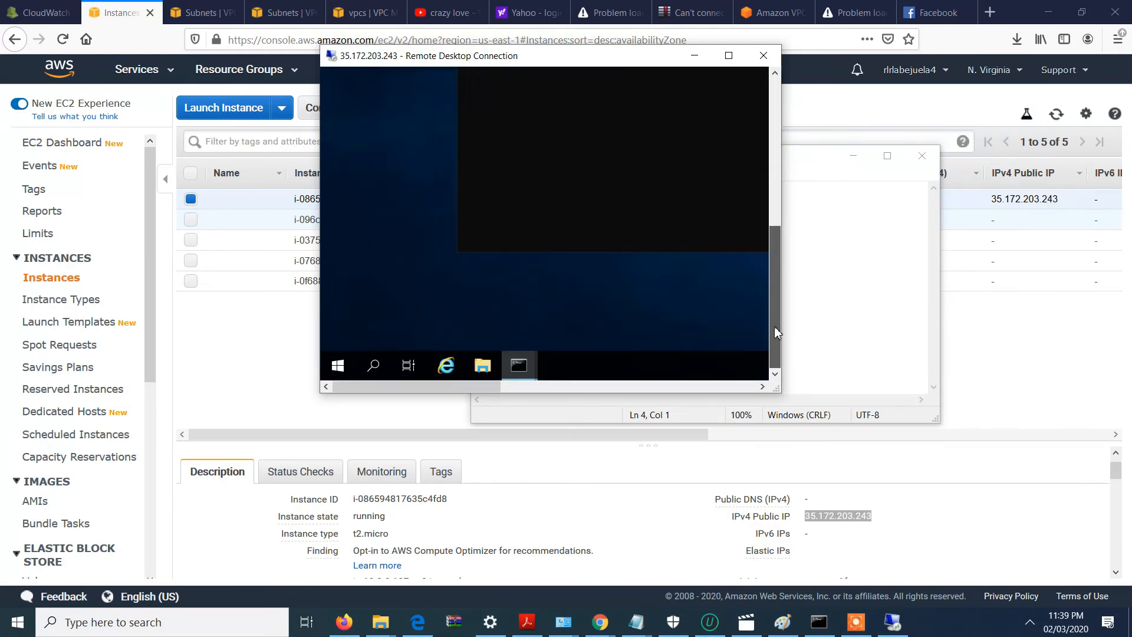
pyautogui.click(346, 362)
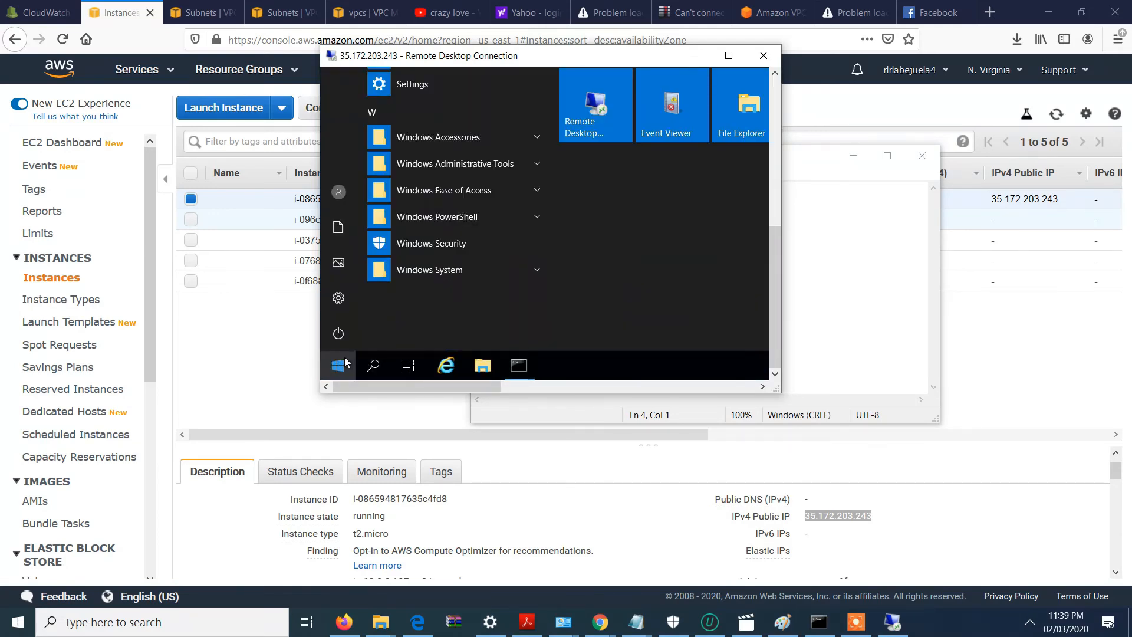
pyautogui.click(446, 365)
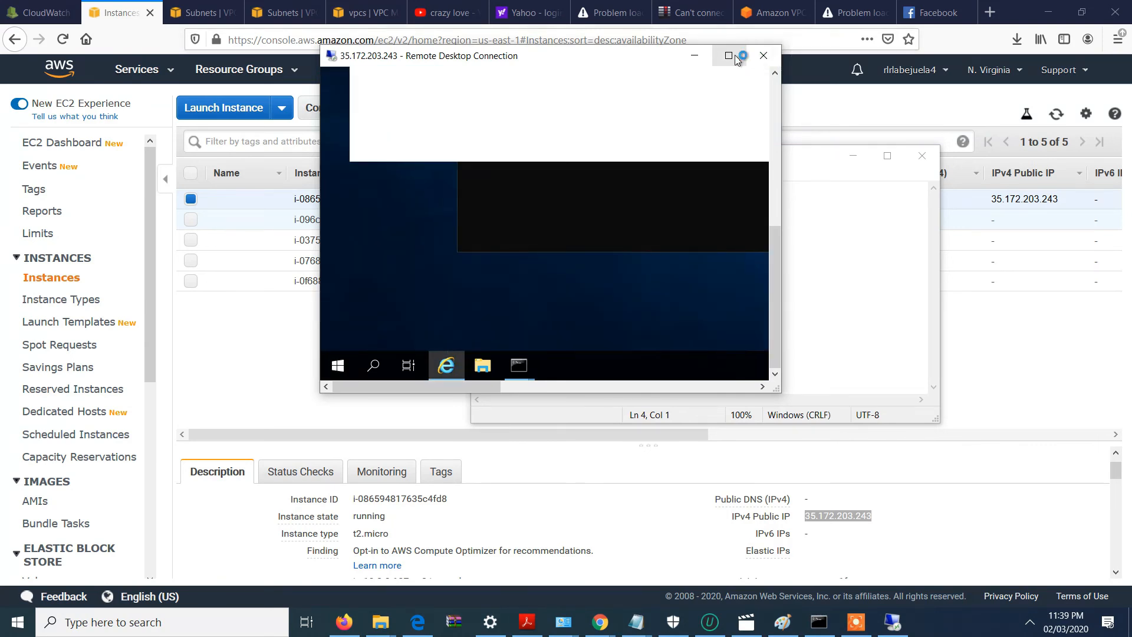
pyautogui.click(731, 55)
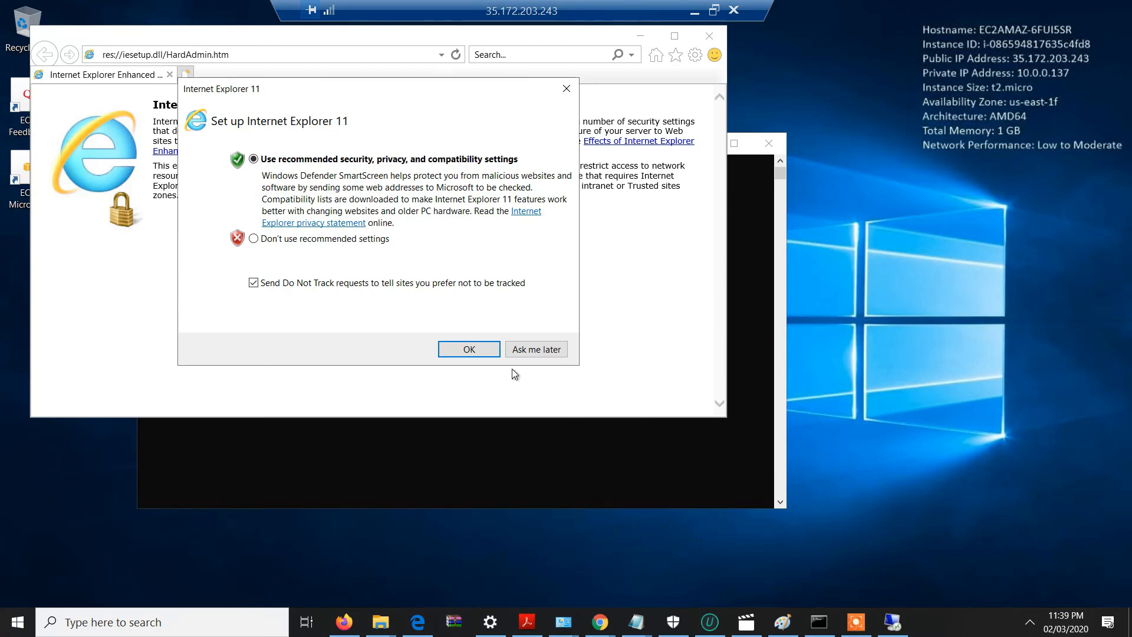
pyautogui.click(487, 350)
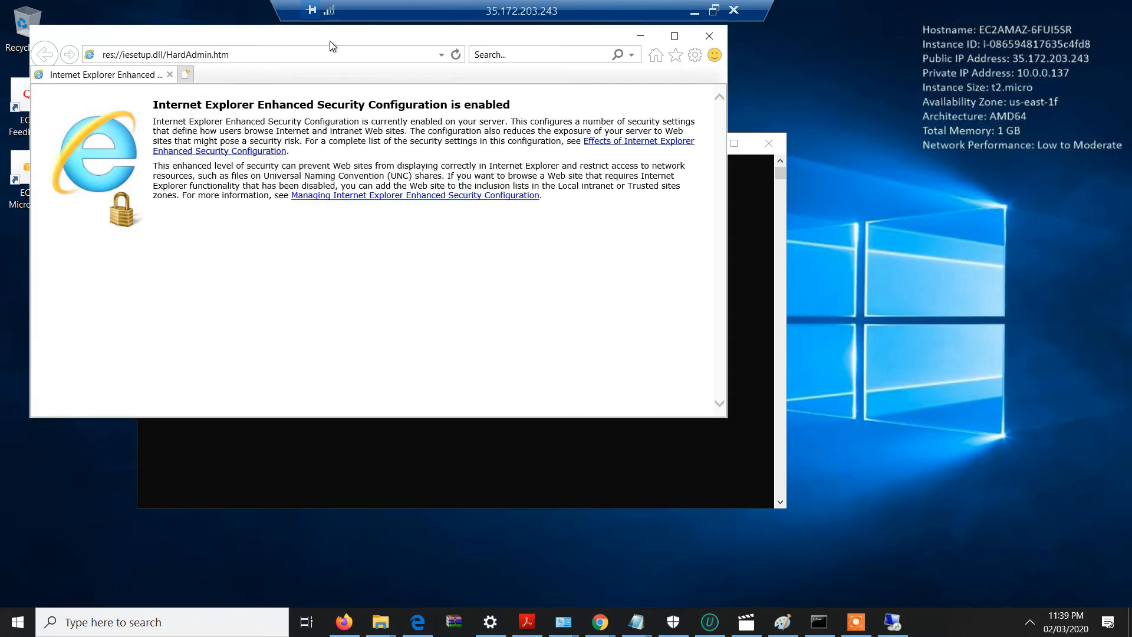
# Search the web for speedtest in Internet Explorer and accept the secure connection alert.
pyautogui.click(330, 57)
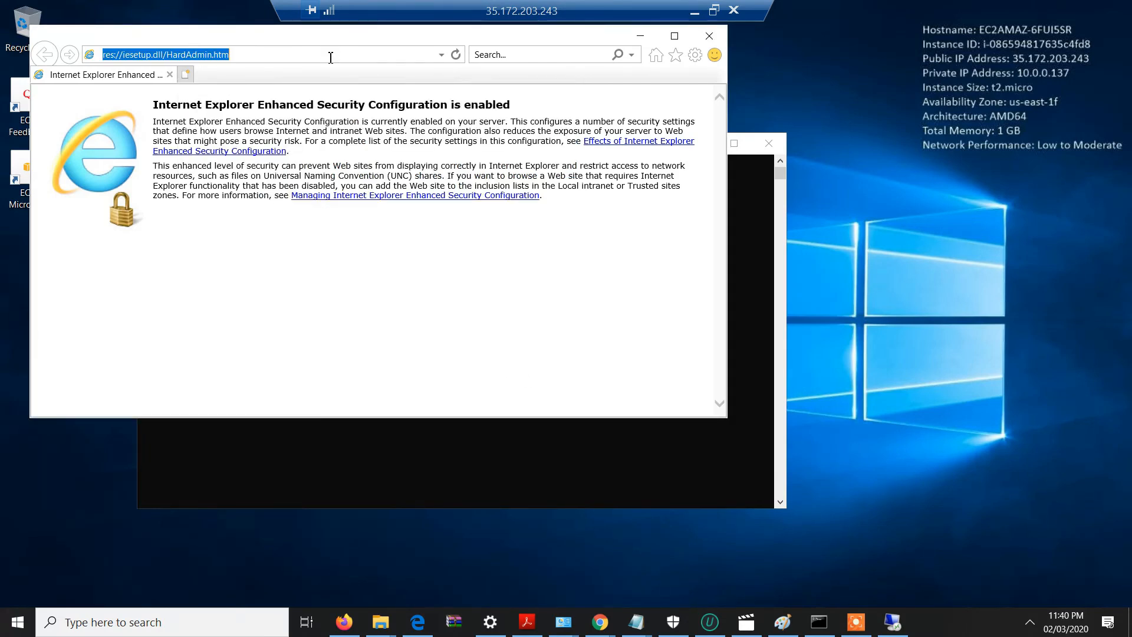
pyautogui.write('go')
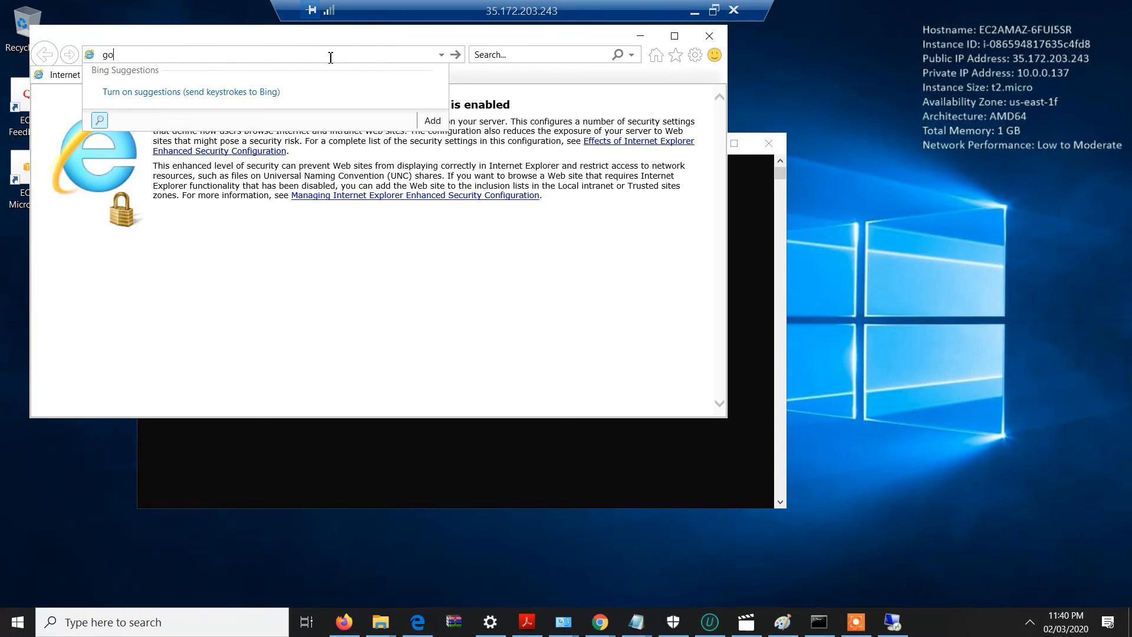
pyautogui.press('BackSpace')
pyautogui.press('BackSpace')
pyautogui.press('BackSpace')
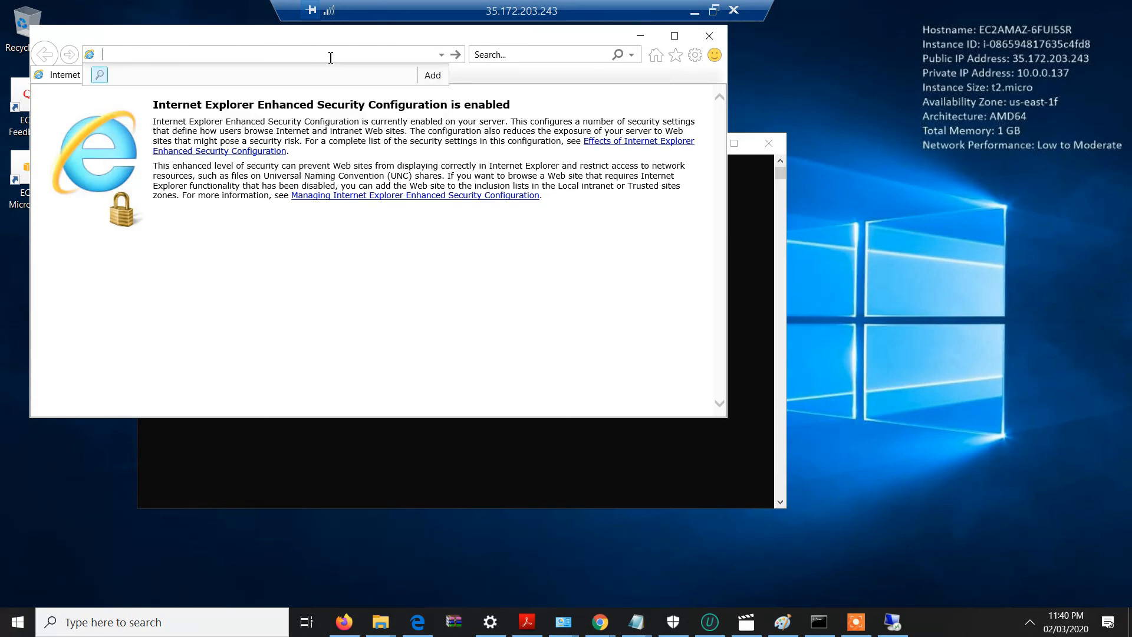
pyautogui.write('speedtest')
pyautogui.press('Return')
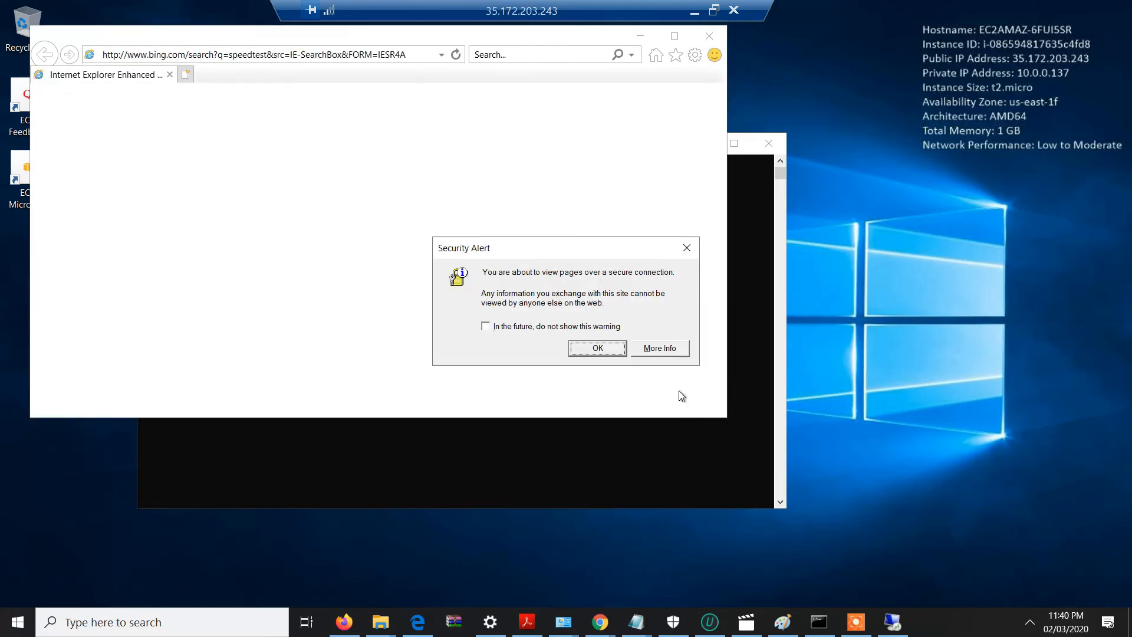
pyautogui.click(614, 349)
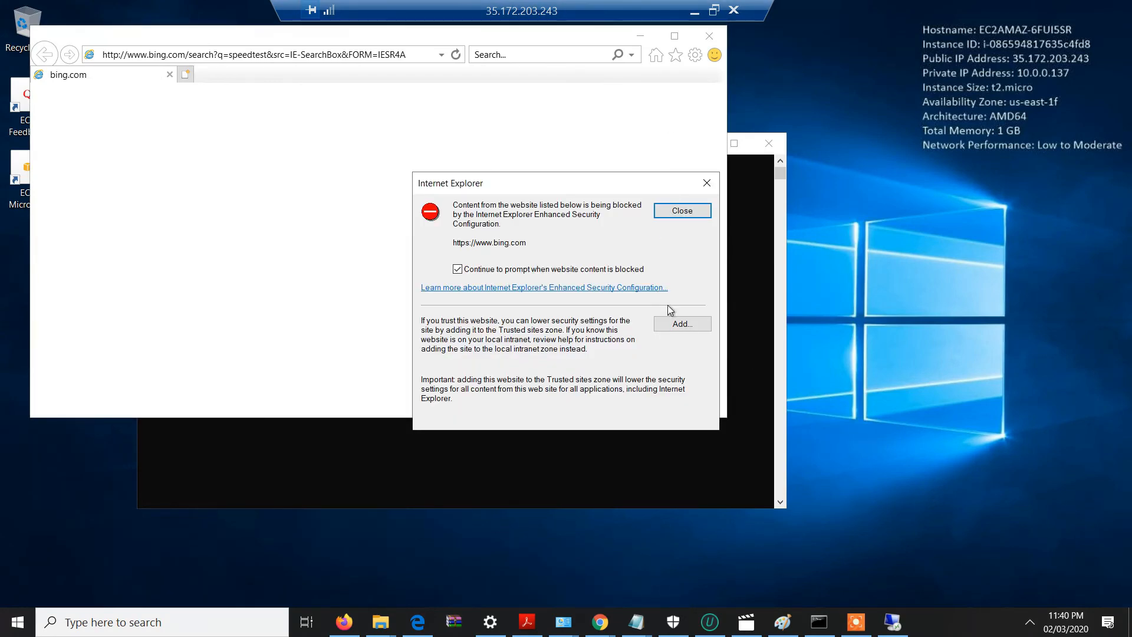
pyautogui.click(691, 325)
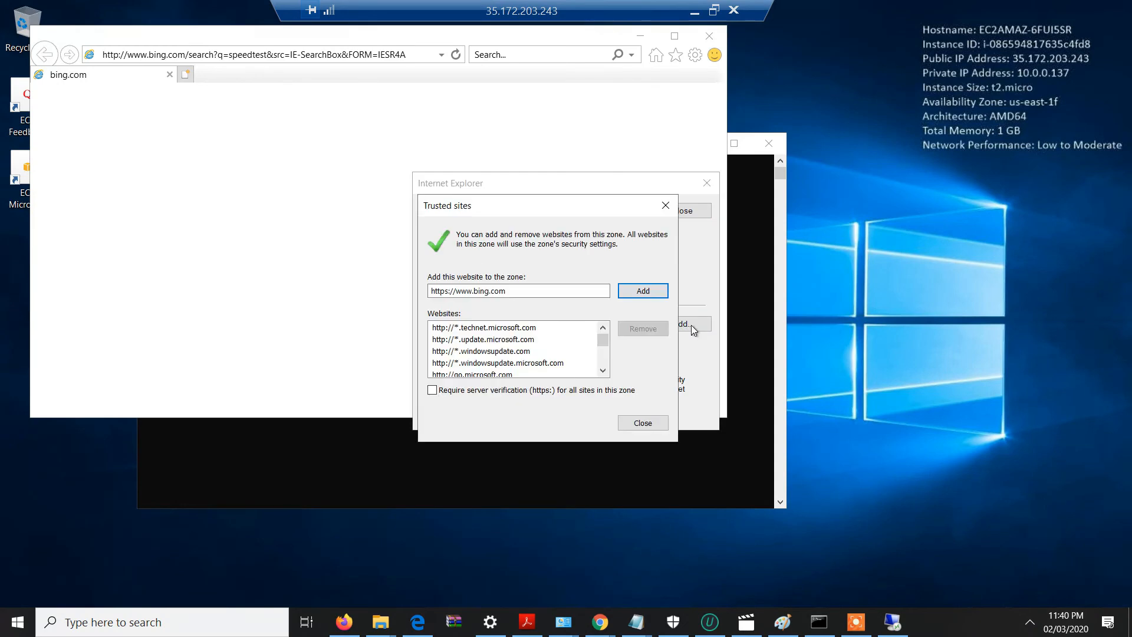
pyautogui.click(658, 296)
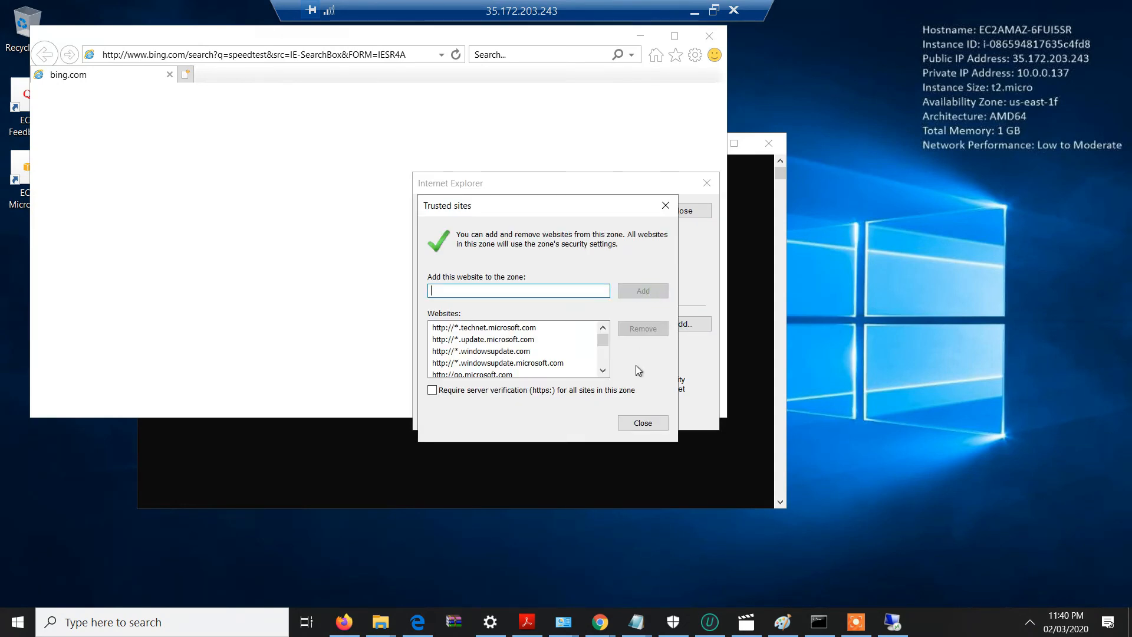
pyautogui.click(648, 423)
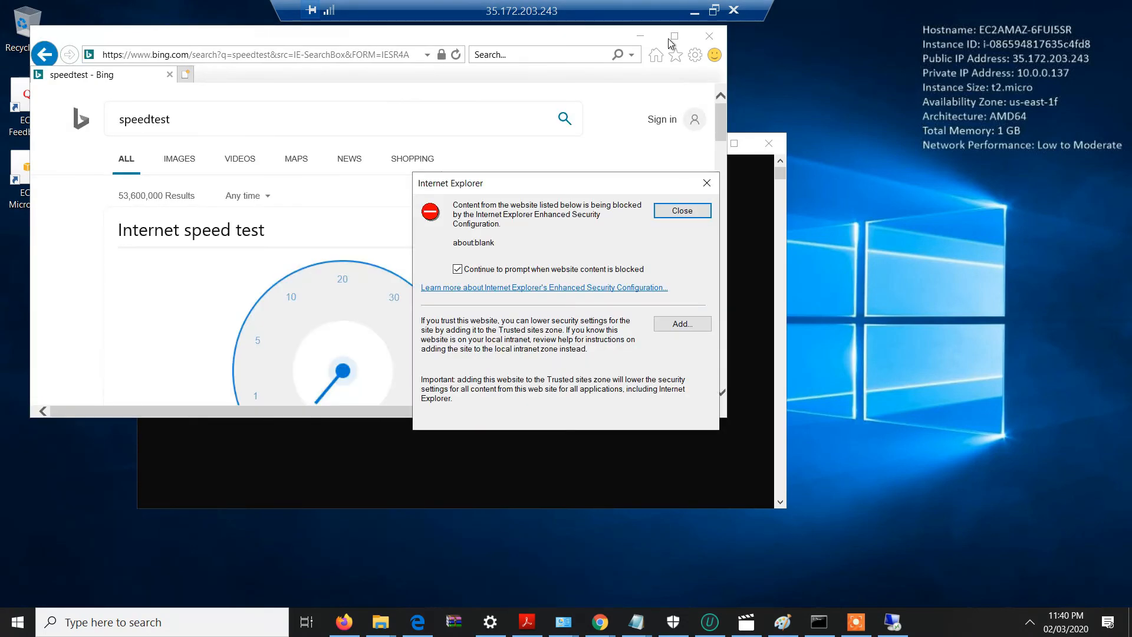
# Dismiss the blocked content prompts, maximize Internet Explorer and run Bing's Internet speed test.
pyautogui.click(681, 211)
pyautogui.click(675, 37)
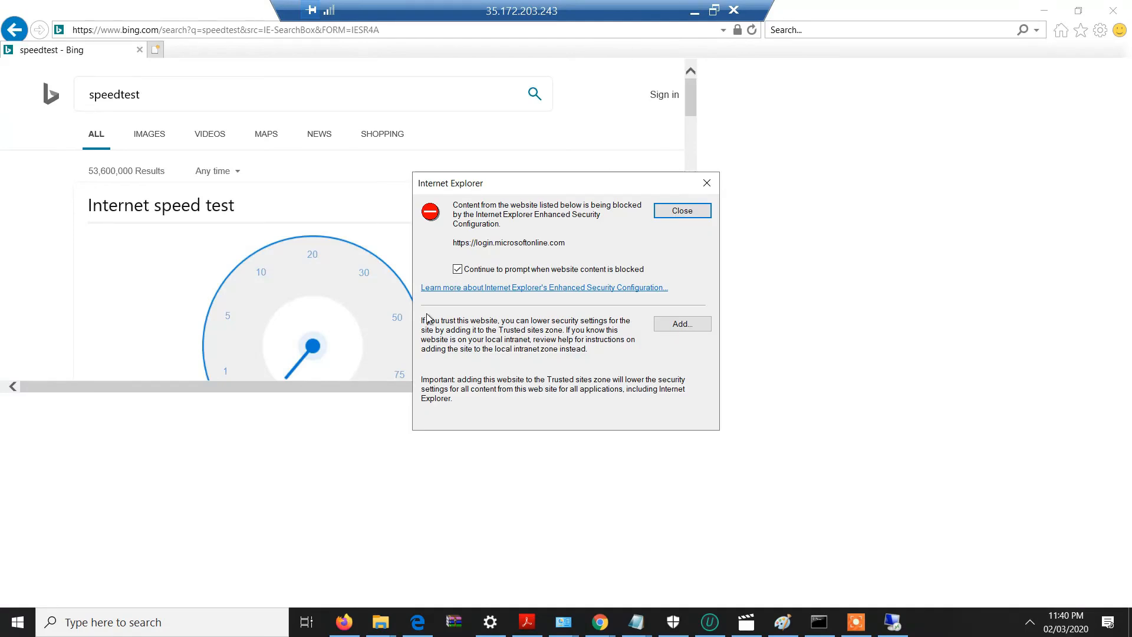
pyautogui.click(667, 211)
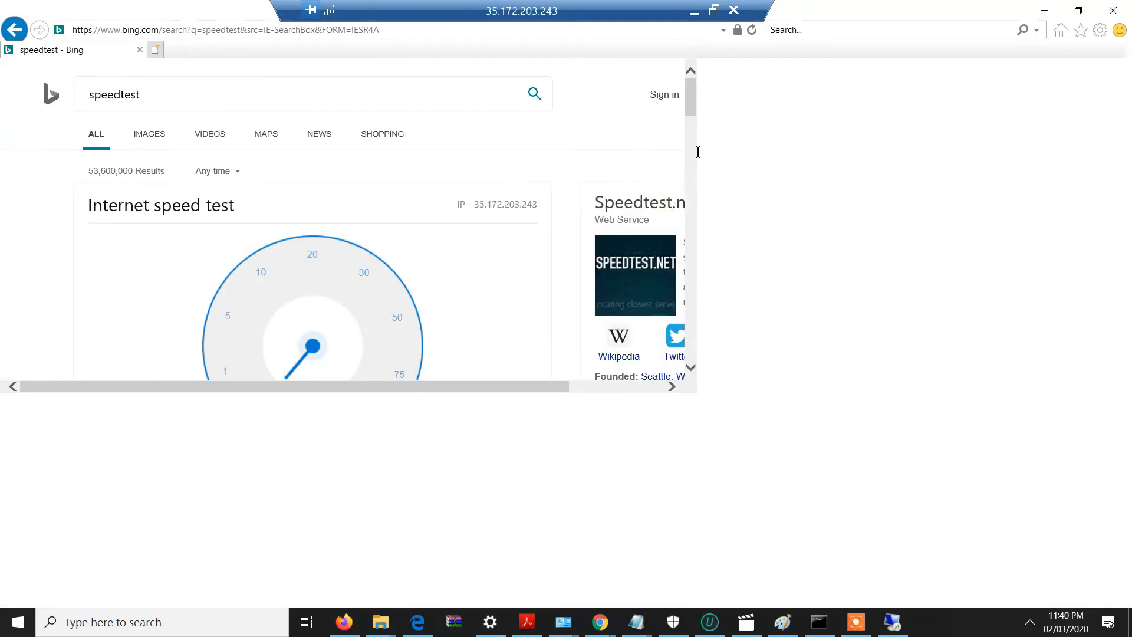
pyautogui.click(322, 463)
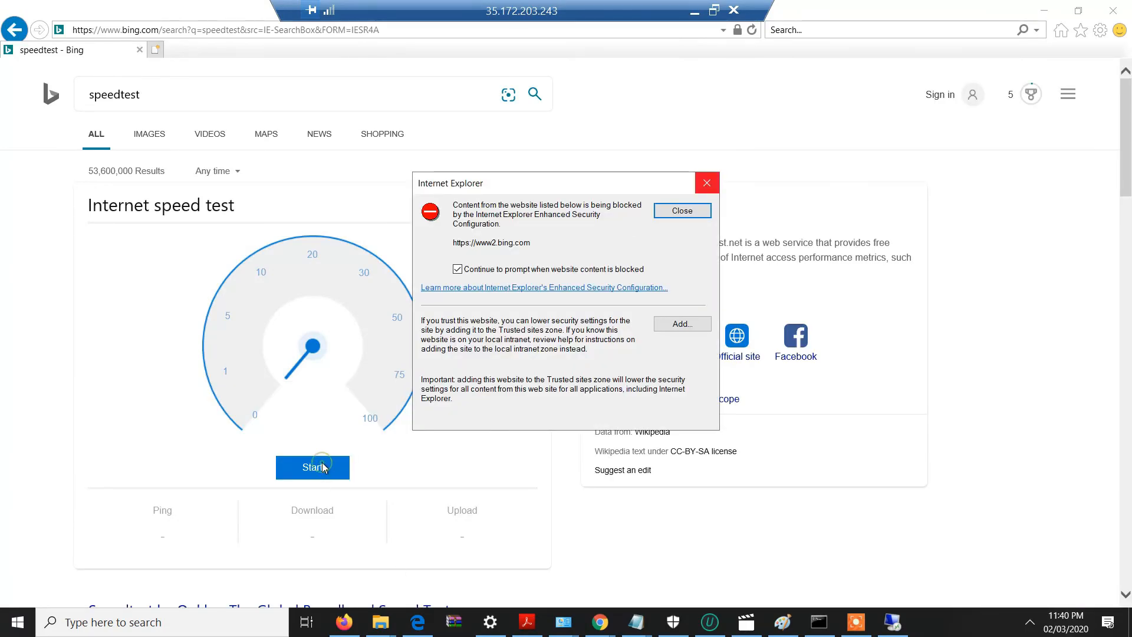
pyautogui.click(707, 185)
pyautogui.click(333, 470)
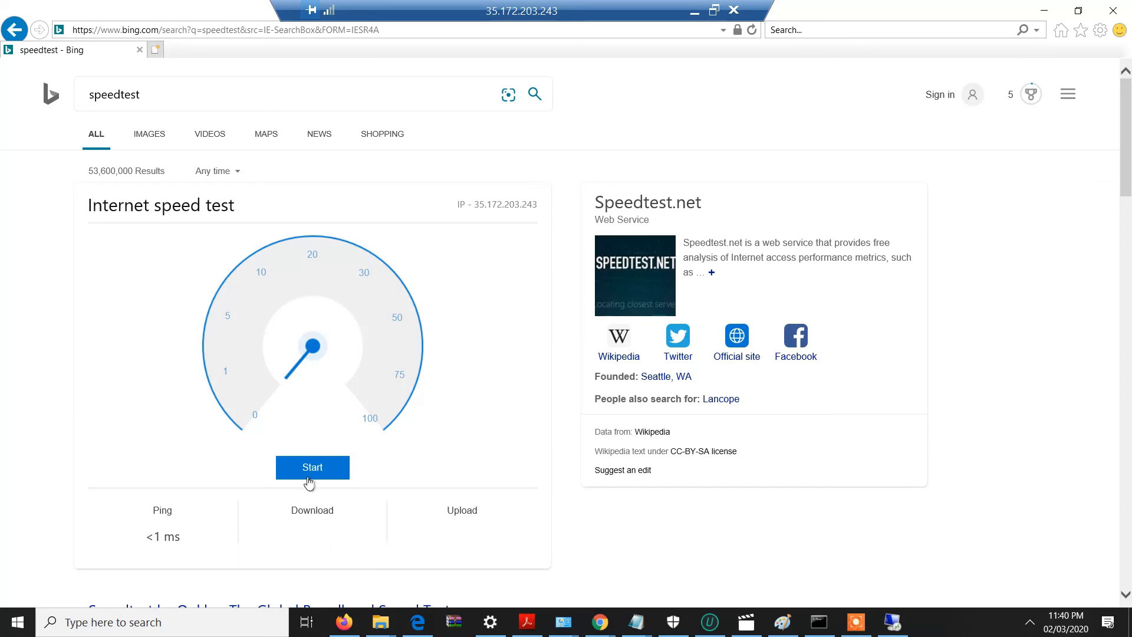
pyautogui.click(307, 478)
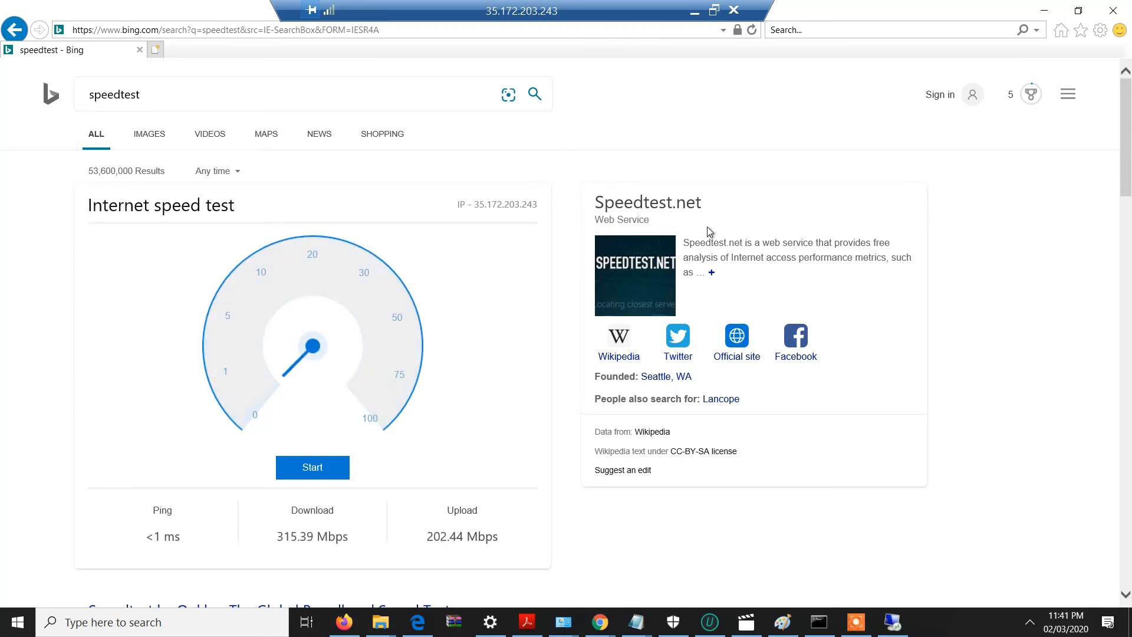
# Restore Internet Explorer to a smaller window and disconnect the Remote Desktop session from the server.
pyautogui.click(1078, 11)
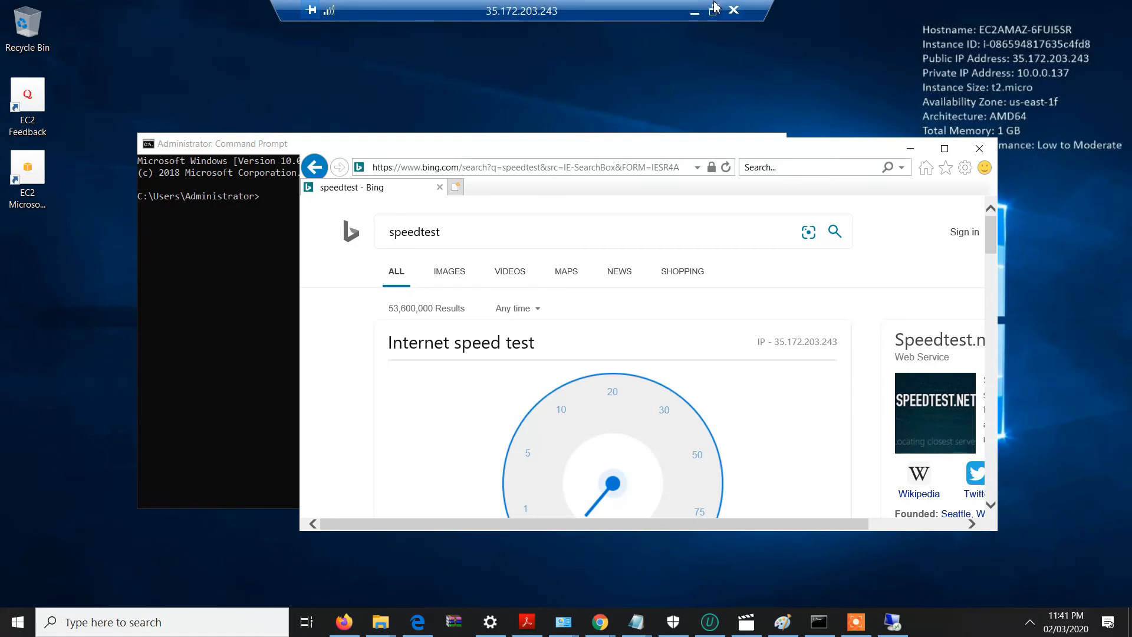
pyautogui.click(696, 12)
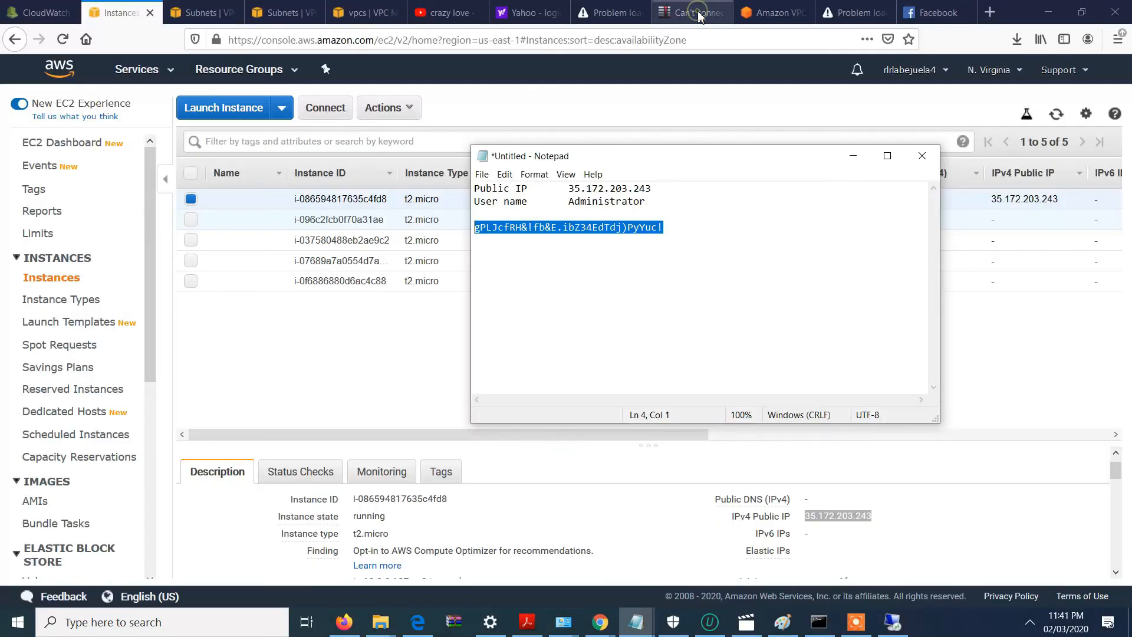
pyautogui.click(334, 379)
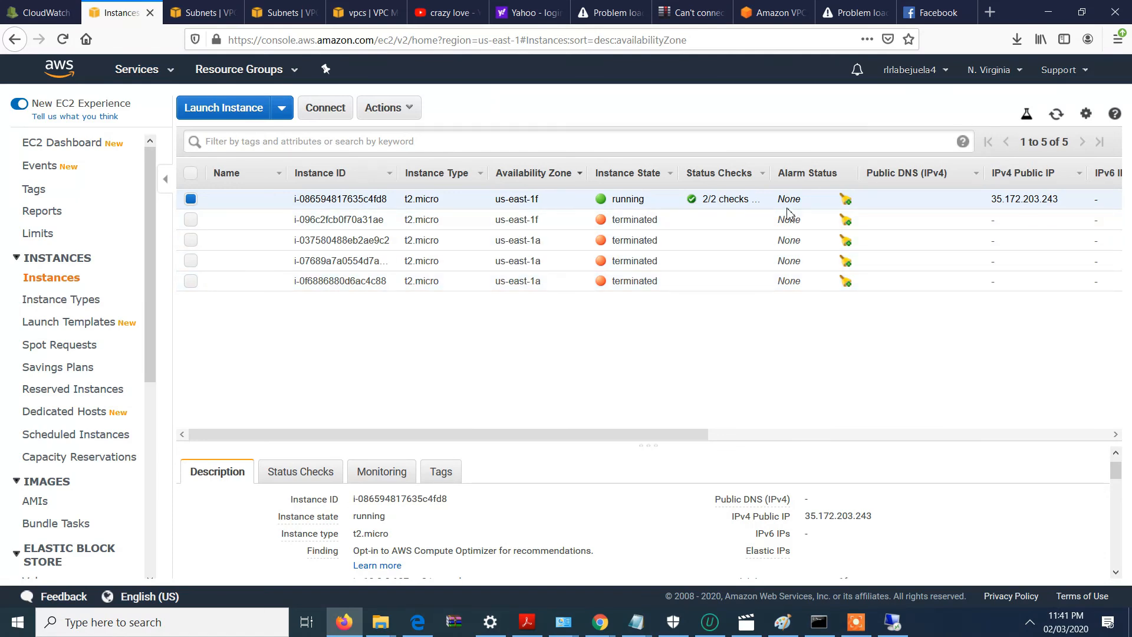
pyautogui.click(894, 623)
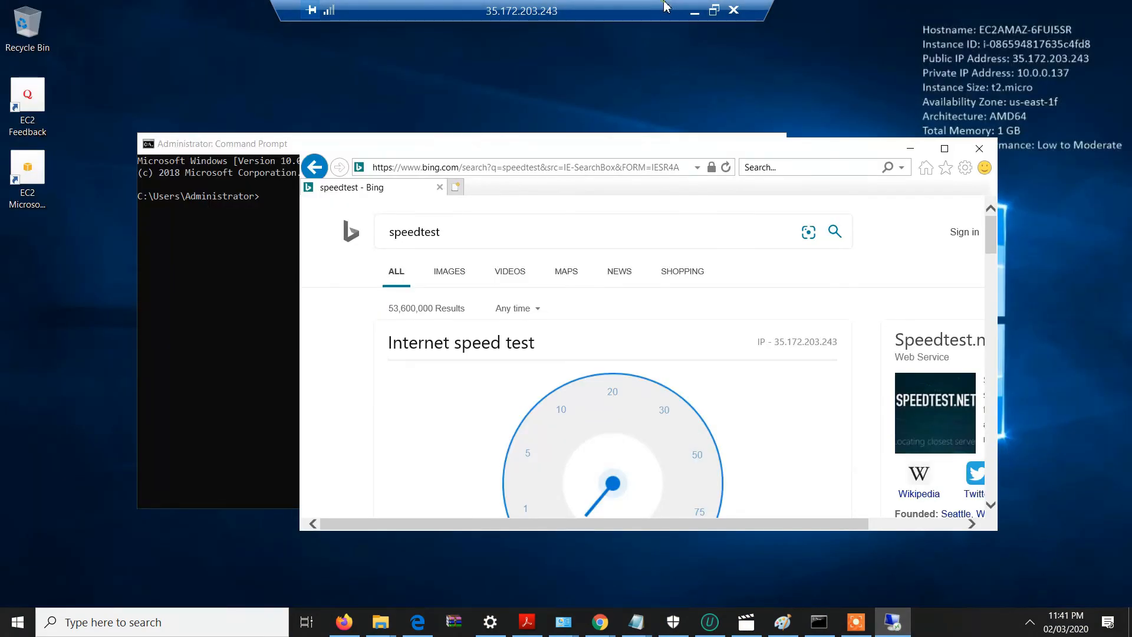
pyautogui.moveTo(663, 4); pyautogui.dragTo(690, 126)
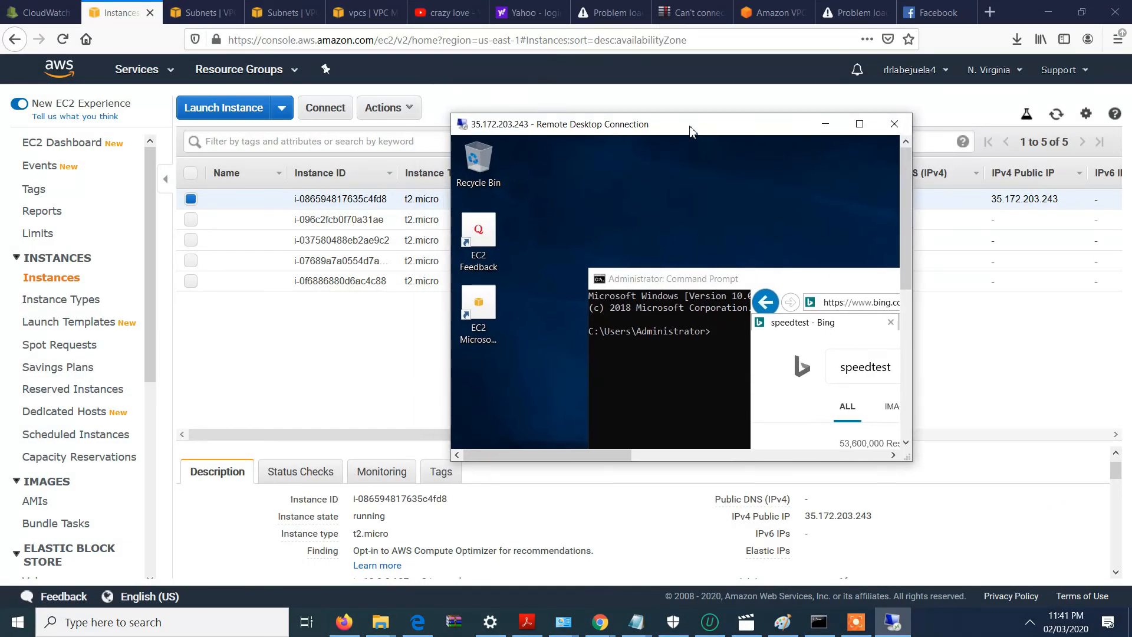
pyautogui.click(891, 125)
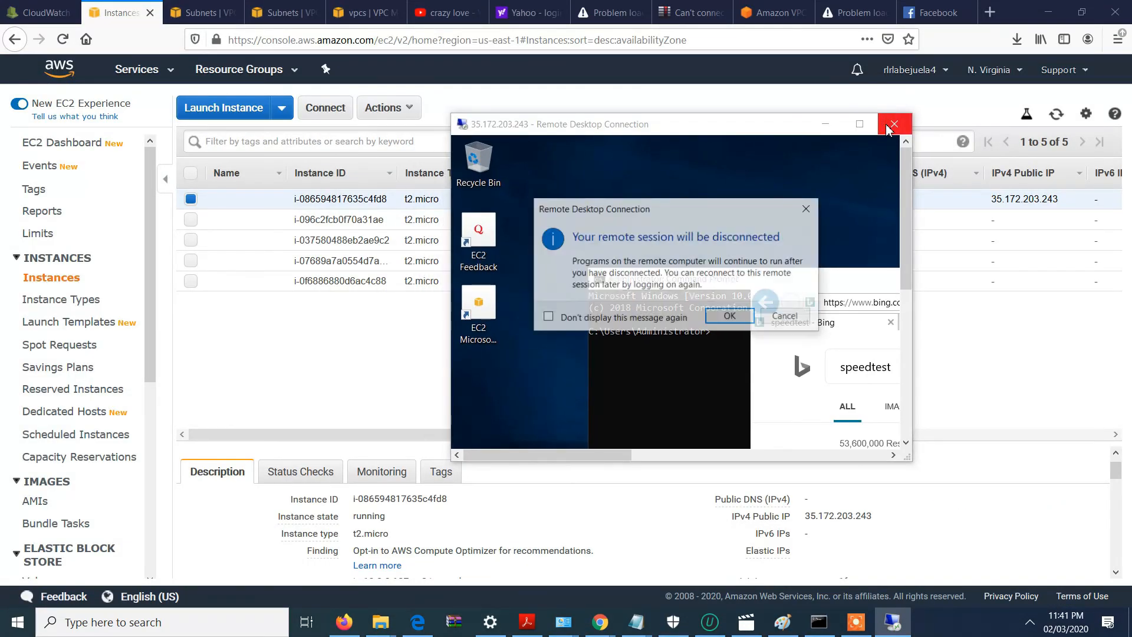
pyautogui.click(734, 321)
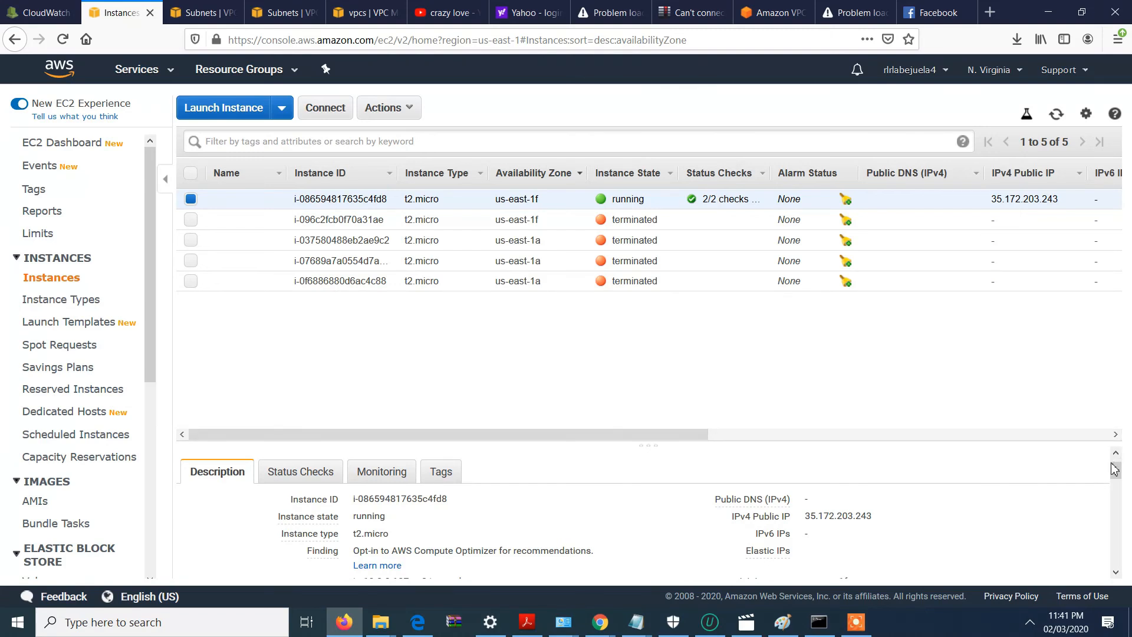
pyautogui.scroll(-1, 1118, 477)
pyautogui.moveTo(1118, 478); pyautogui.dragTo(1120, 465)
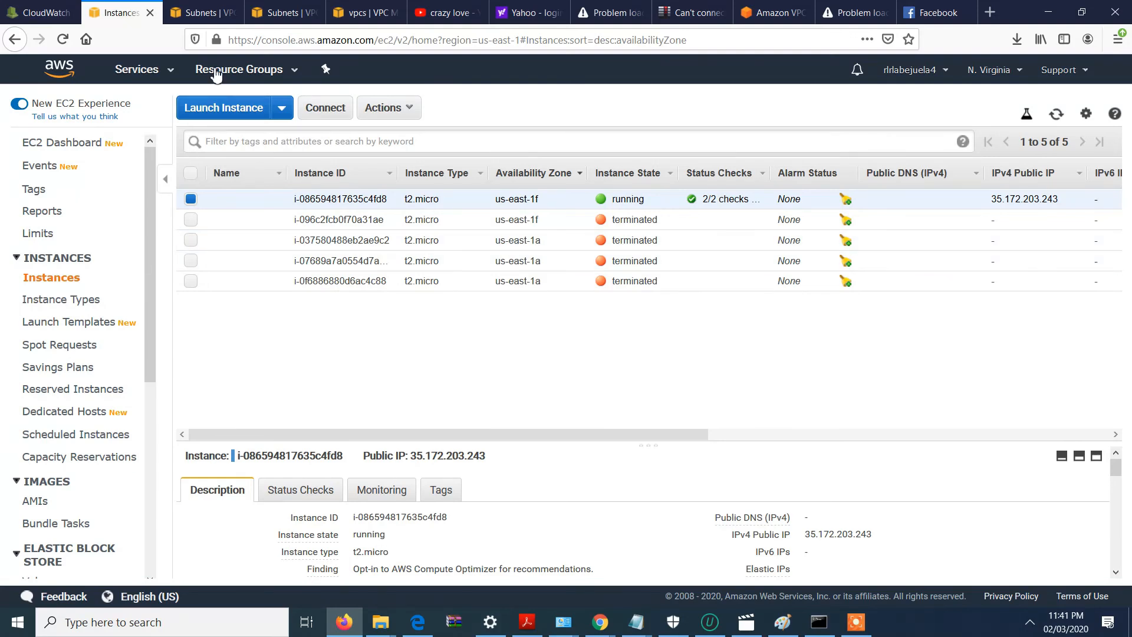
pyautogui.click(141, 72)
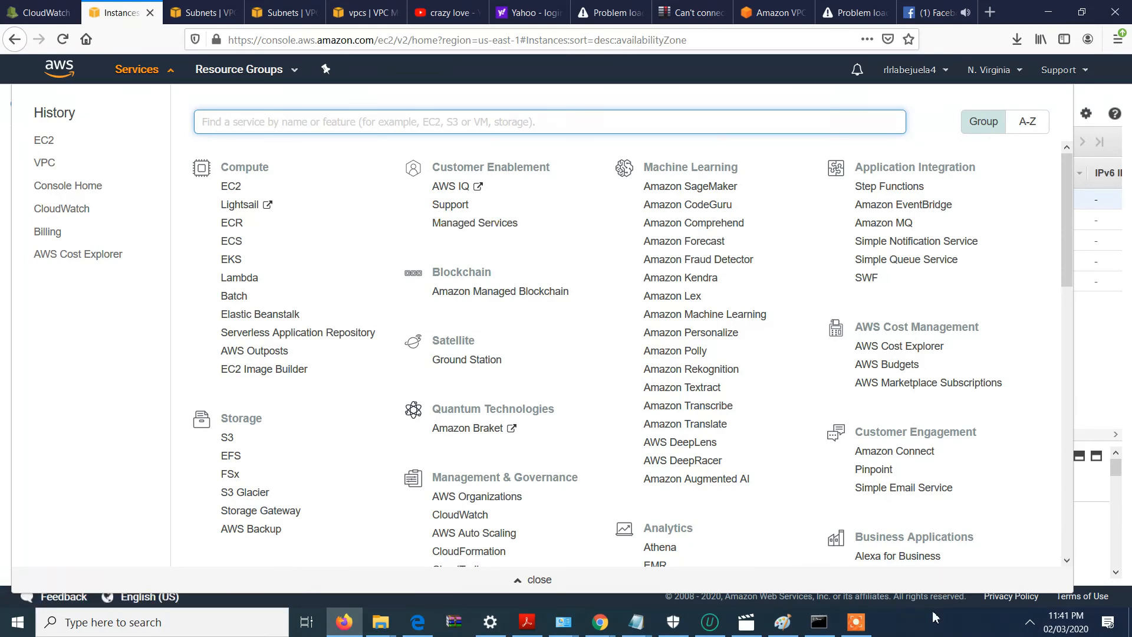
pyautogui.click(865, 630)
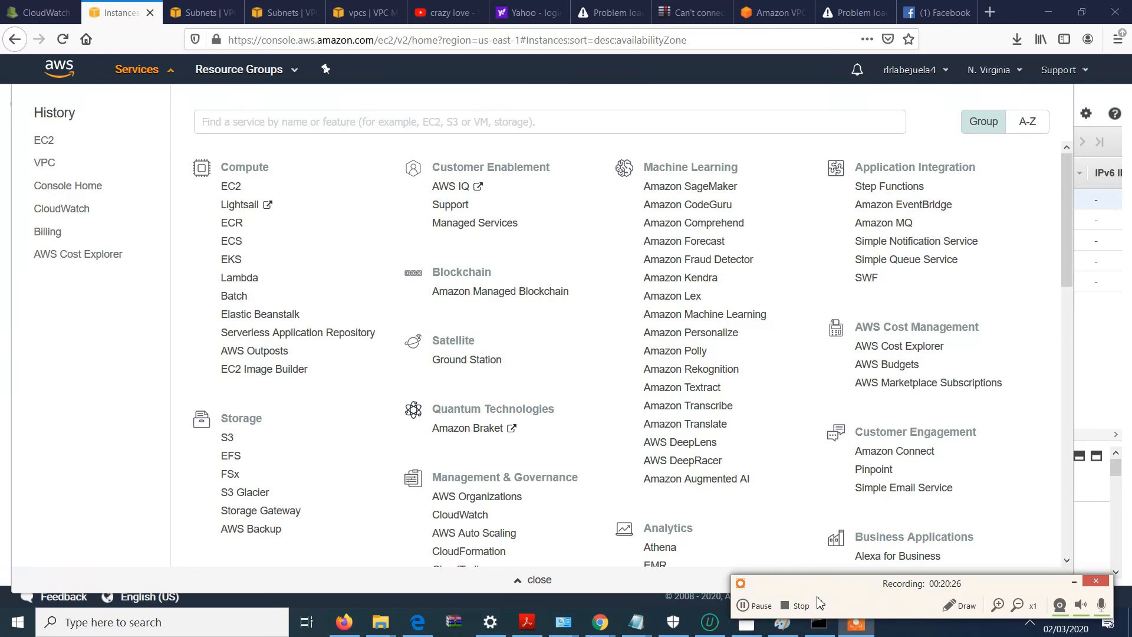
pyautogui.moveTo(852, 580); pyautogui.dragTo(816, 535)
pyautogui.moveTo(769, 435); pyautogui.dragTo(714, 311)
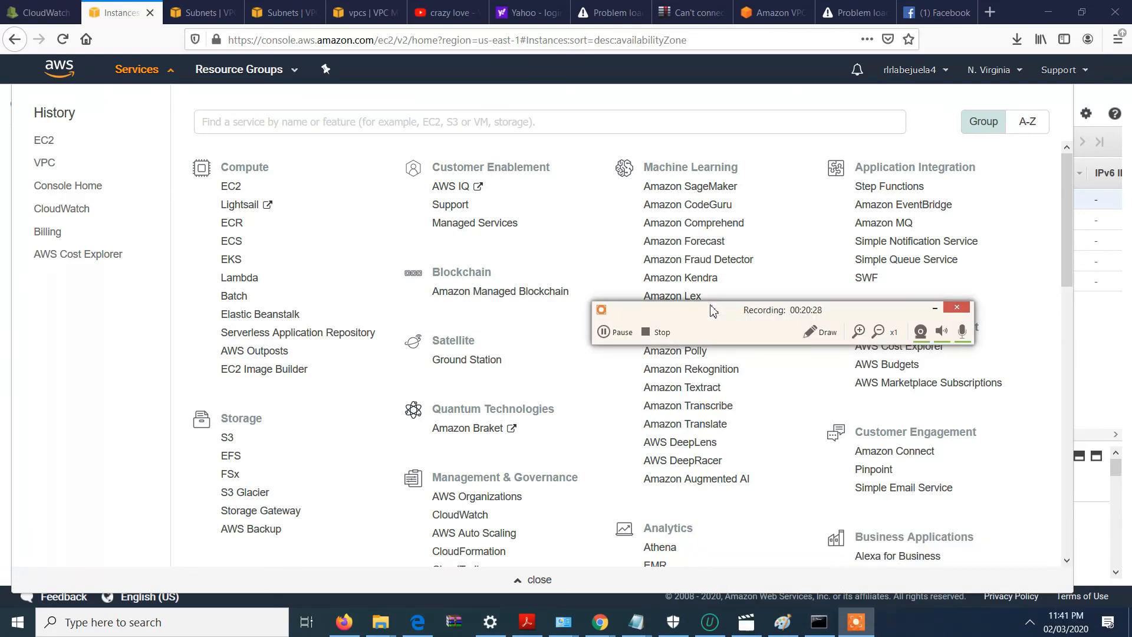